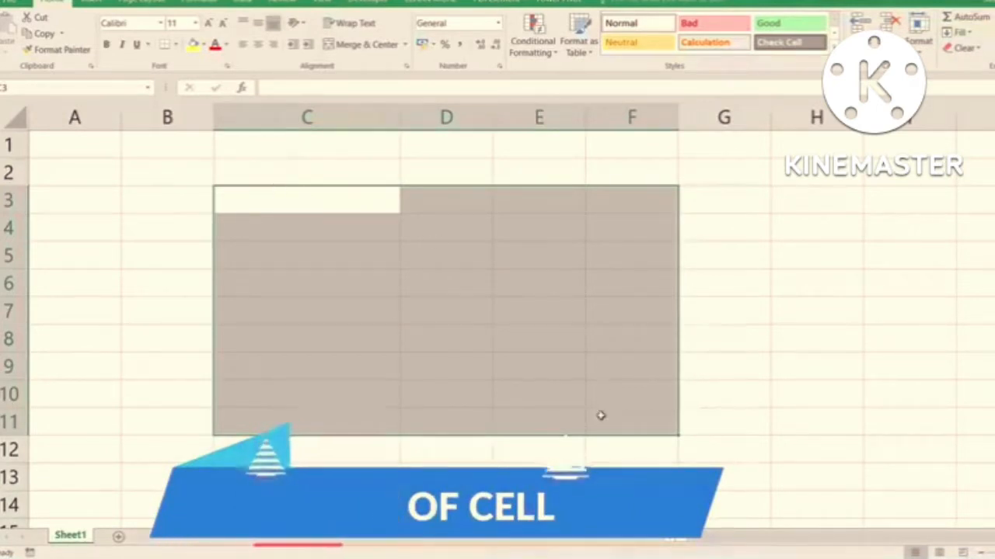
text(C)
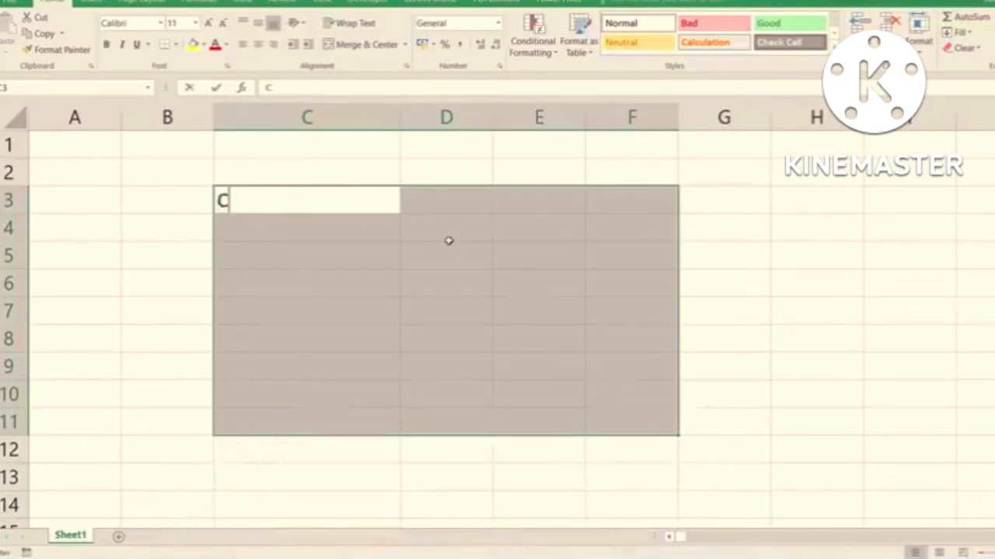
text(3)
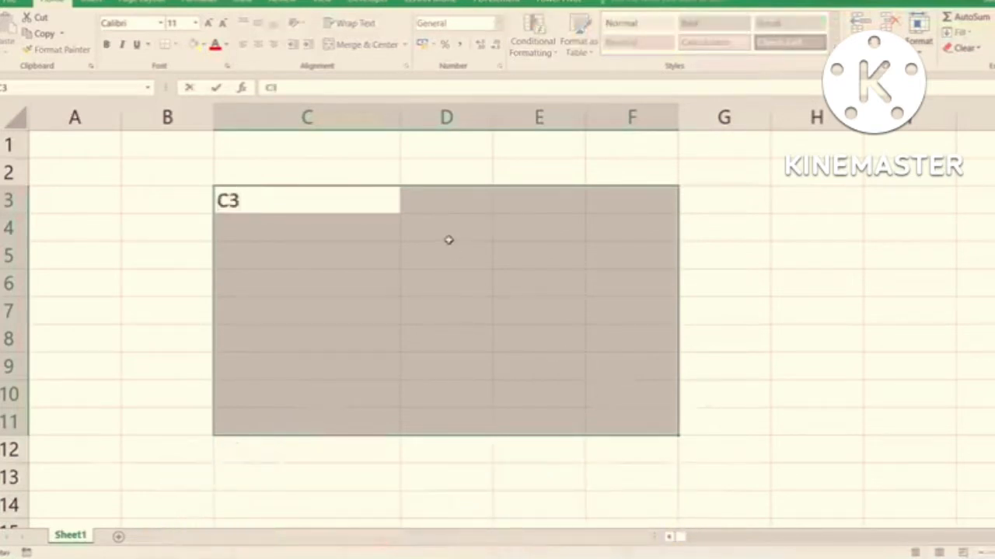
text(:F11)
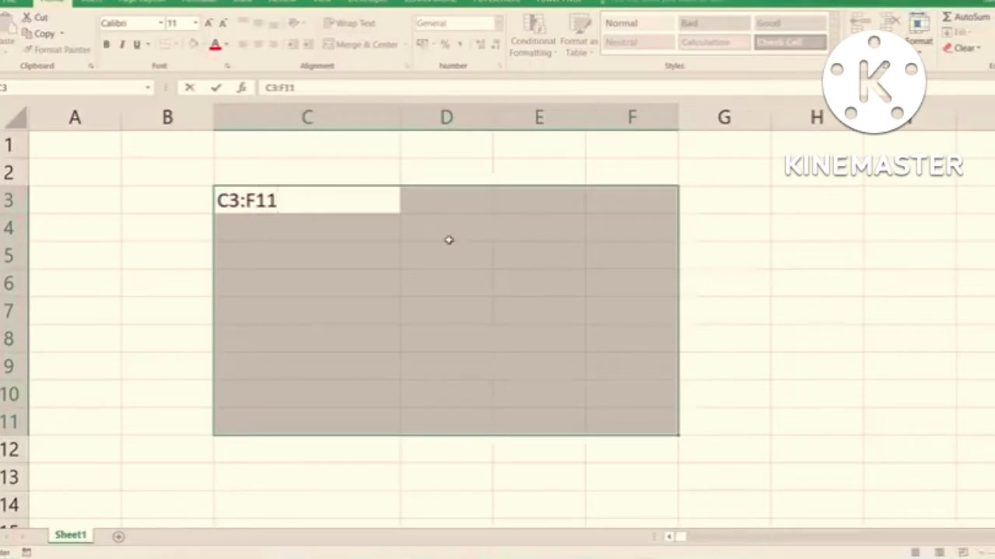
key(Escape)
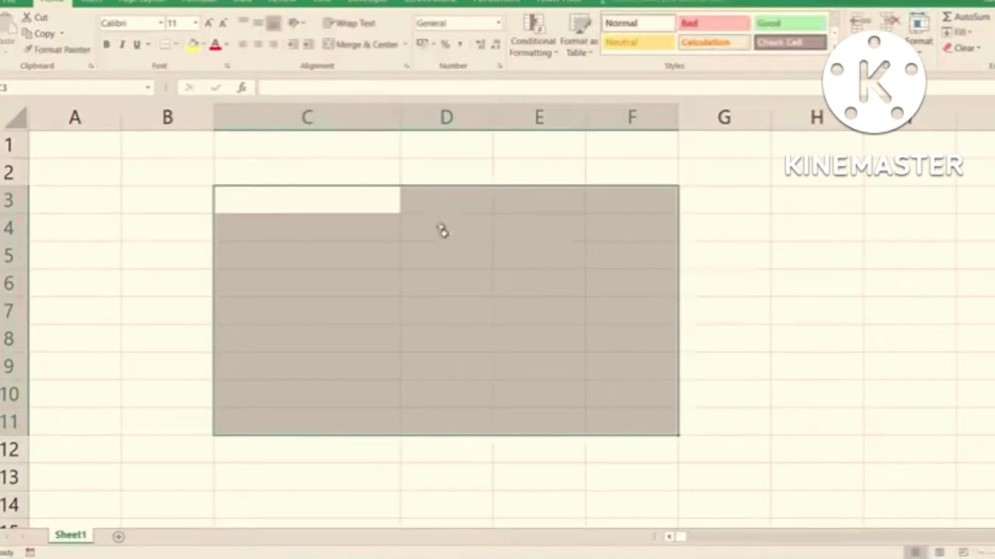
- Select the cell range D3:F11, and replace that selection with the single cell C6
drag(411, 202, 614, 411)
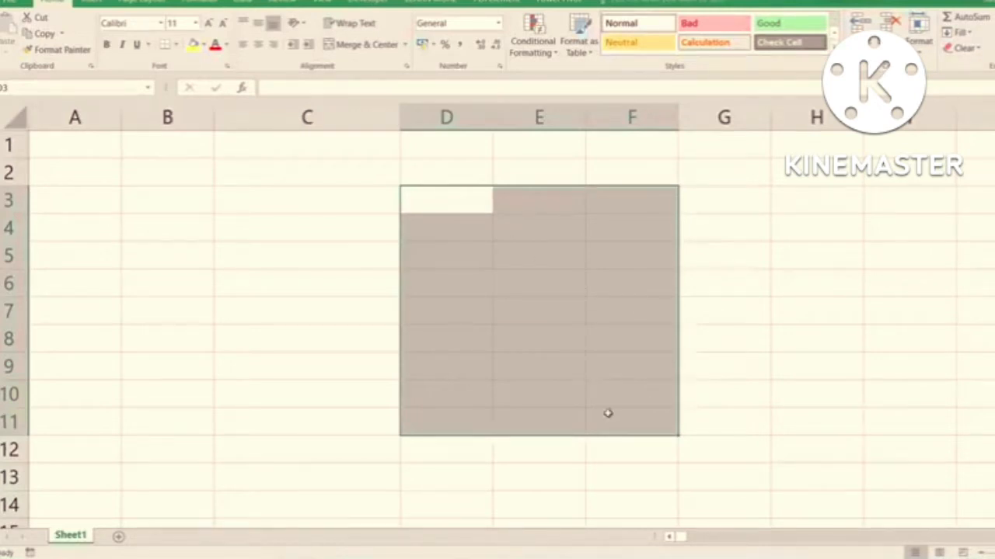
click(369, 280)
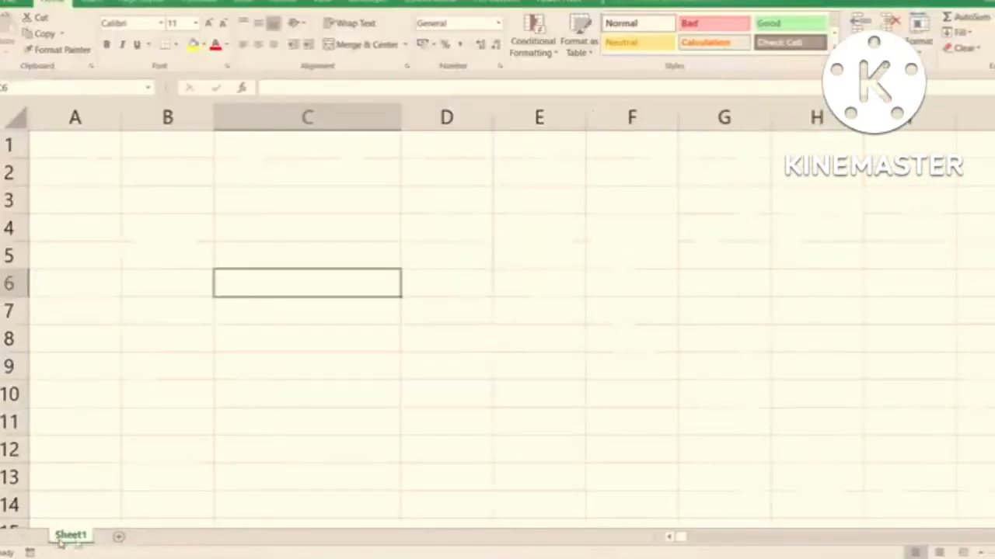
- Add six new worksheets after Sheet1, up to Sheet7
click(120, 536)
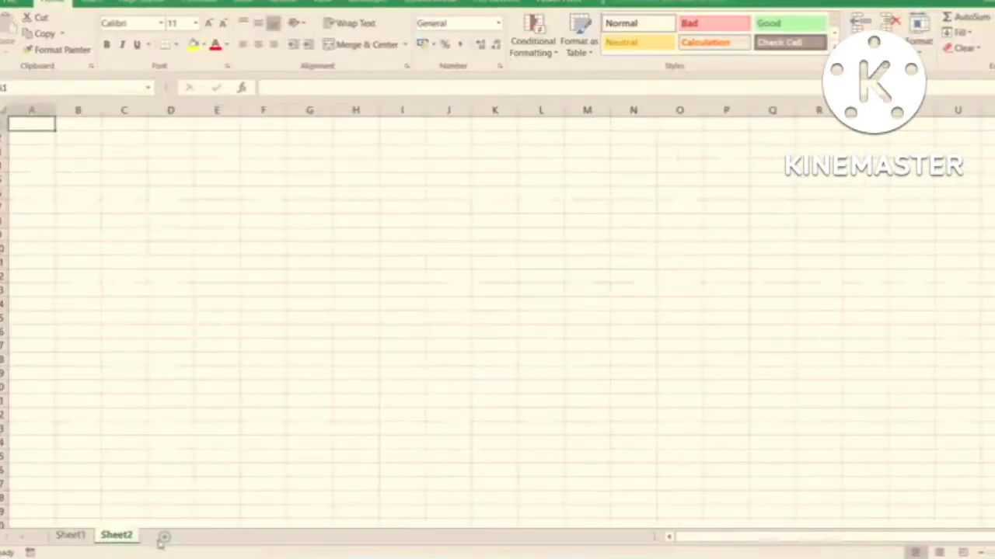
click(163, 538)
click(210, 538)
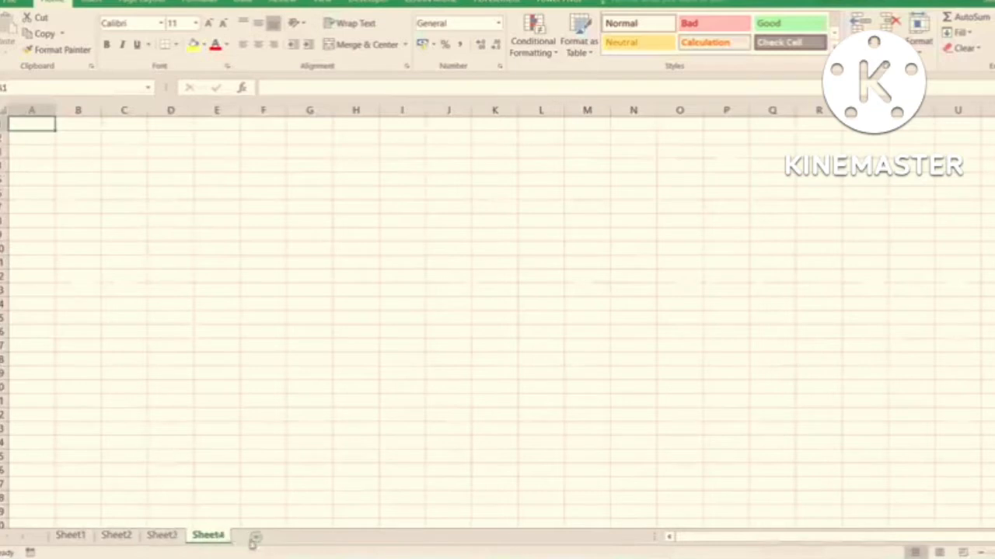
click(256, 538)
click(303, 537)
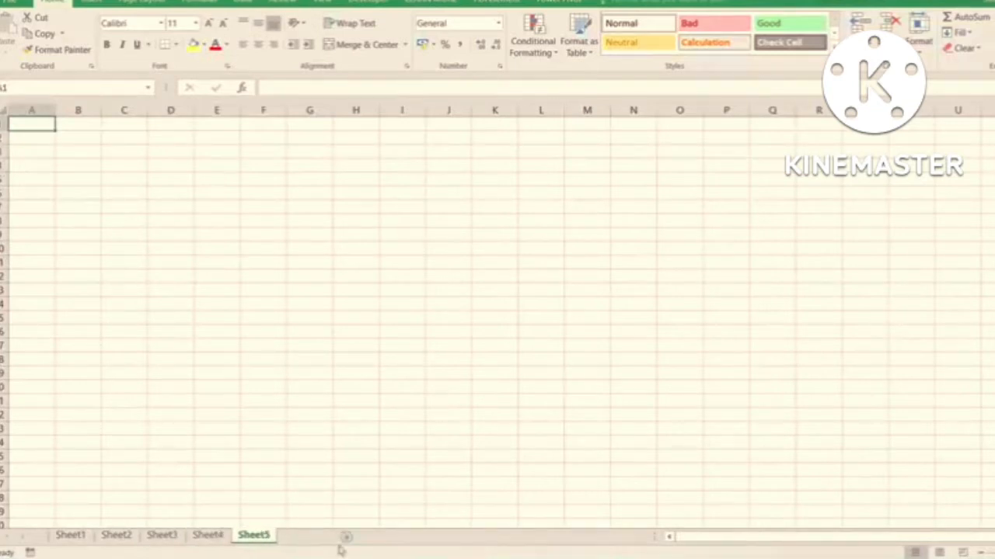
click(348, 538)
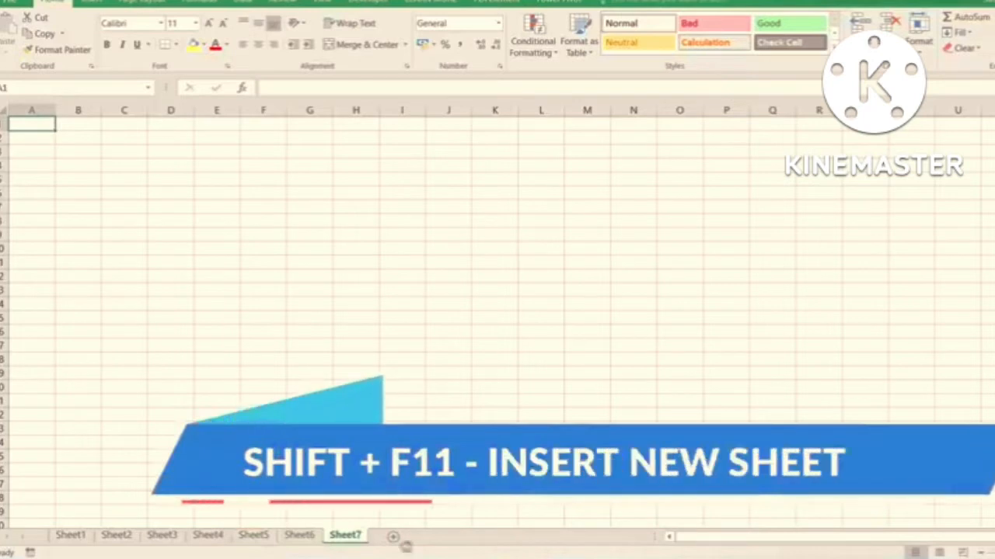
- Insert four more worksheets, Sheet8 to Sheet11, between Sheet6 and Sheet7
key(shift+F11)
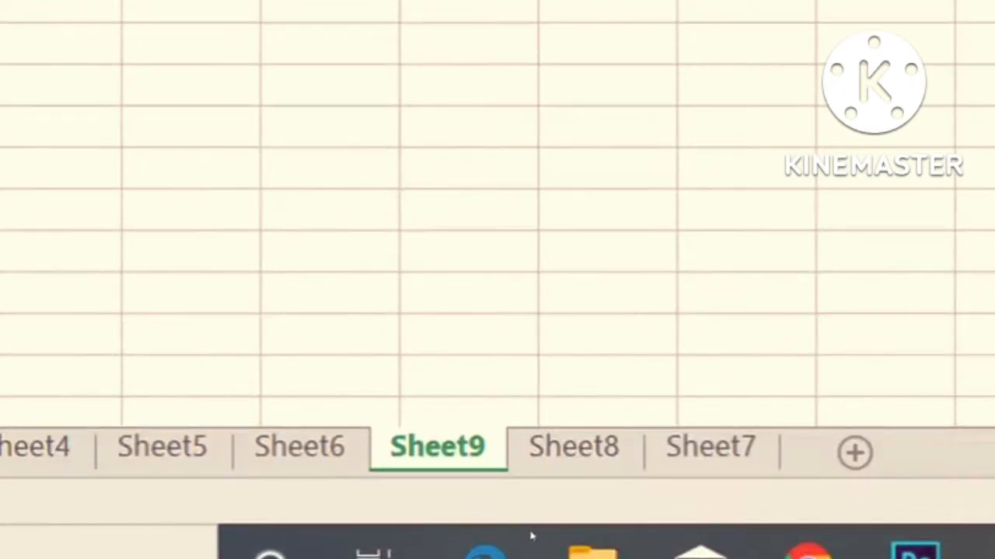
key(shift+F11)
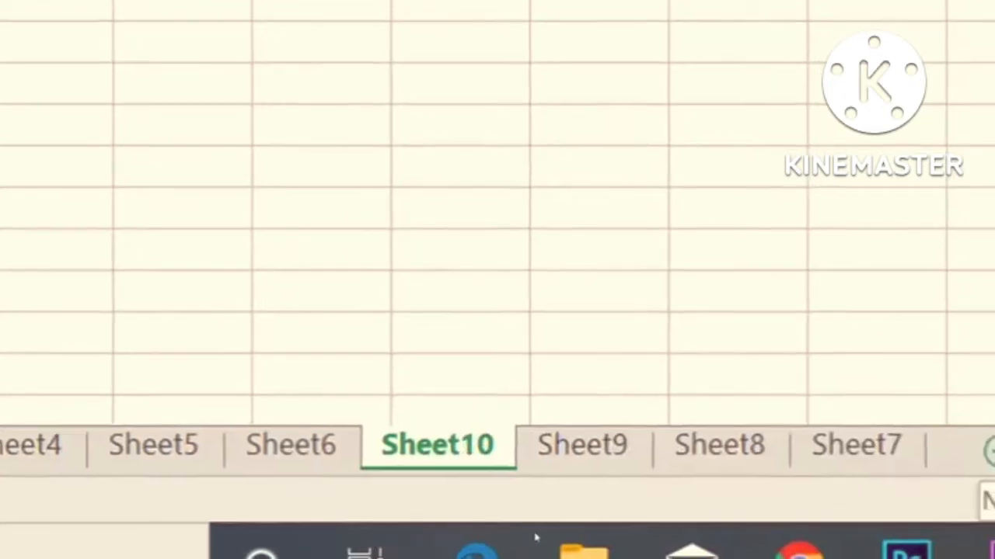
key(shift+F11)
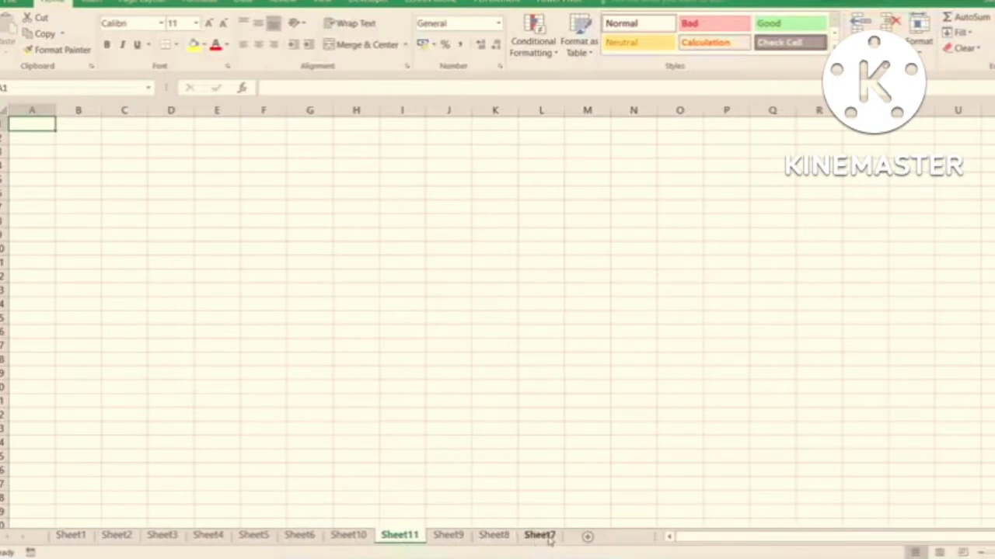
- Move Sheet7, Sheet8 and Sheet9 directly after Sheet6 so that all worksheets stand in numerical order
drag(539, 535, 345, 532)
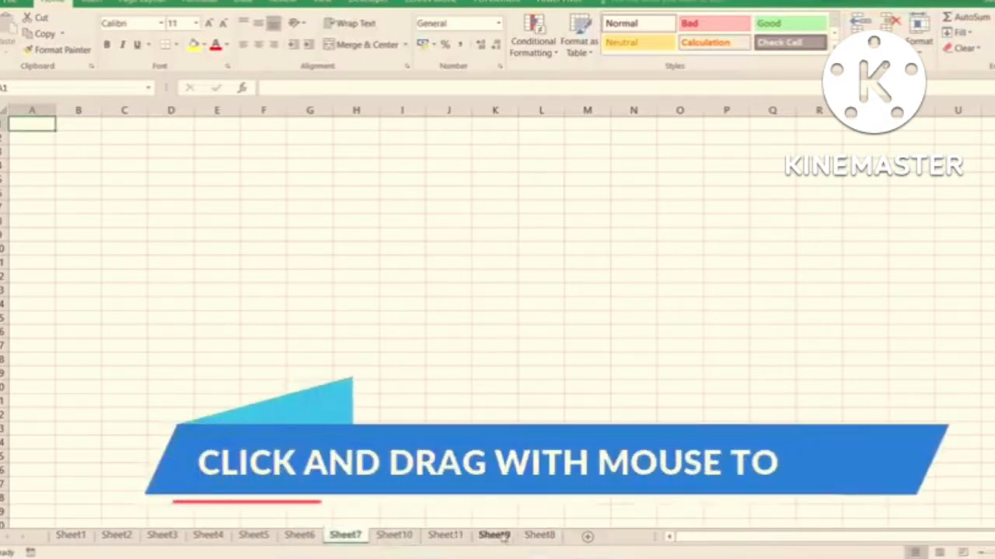
drag(541, 538, 391, 534)
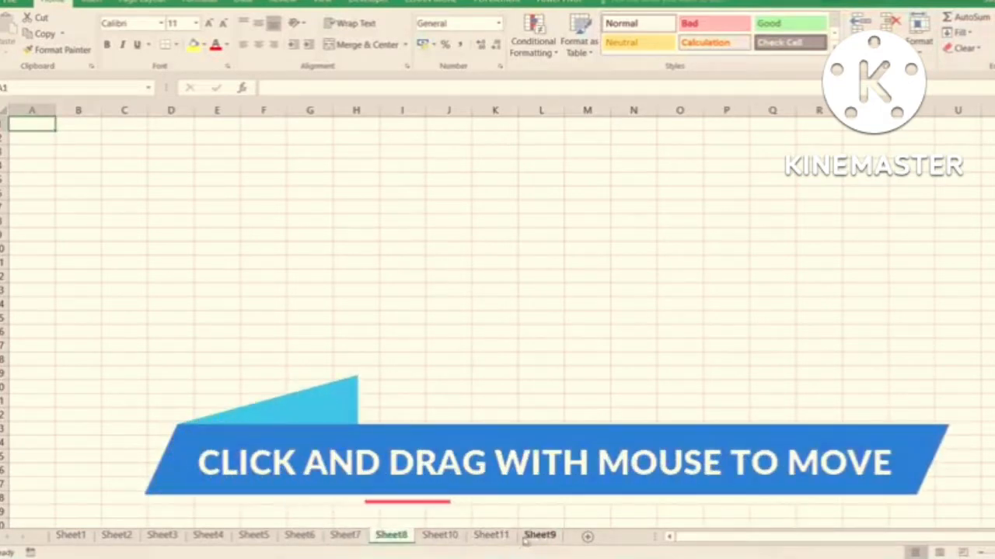
drag(543, 537, 428, 533)
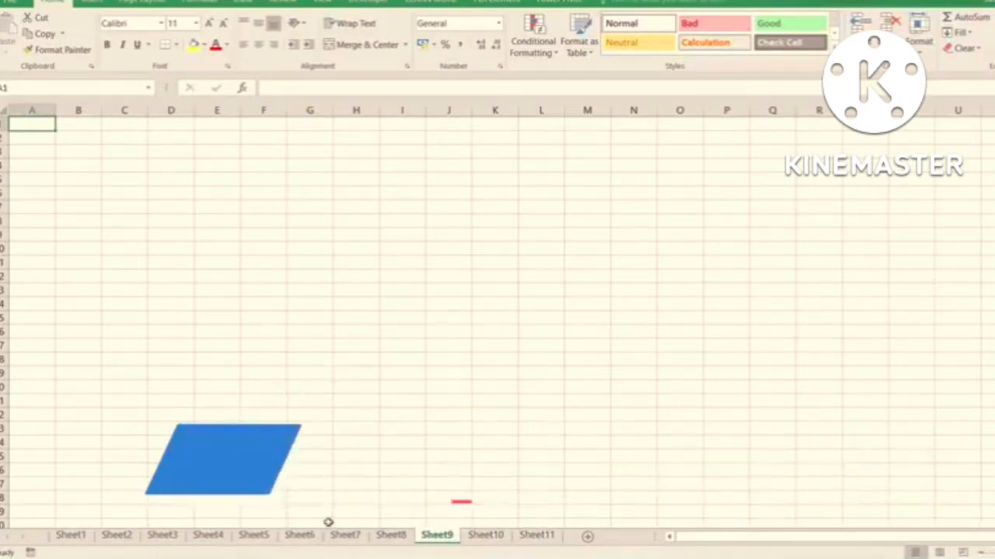
- Look through Sheet1 to Sheet4 and return to cell A1 of Sheet1
click(71, 536)
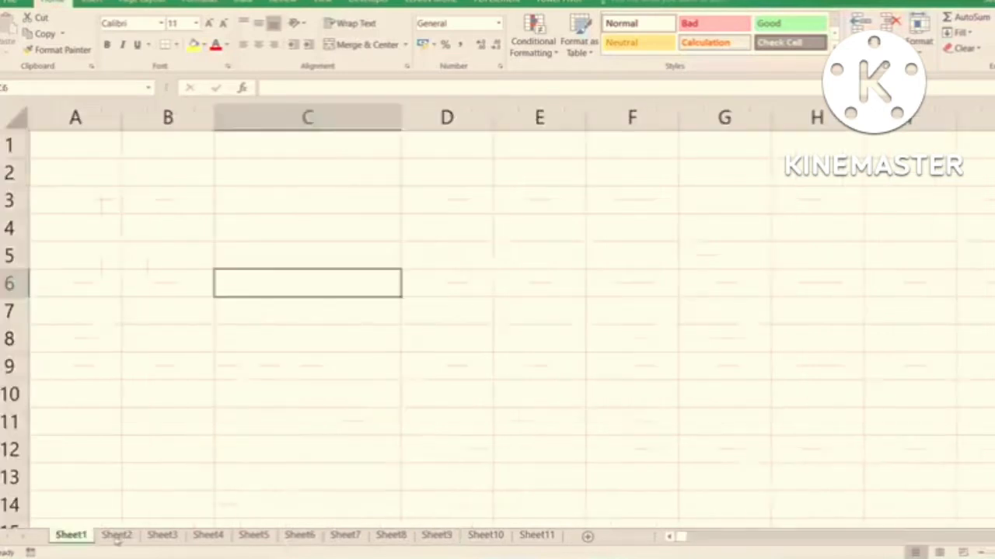
click(116, 535)
click(162, 536)
click(208, 536)
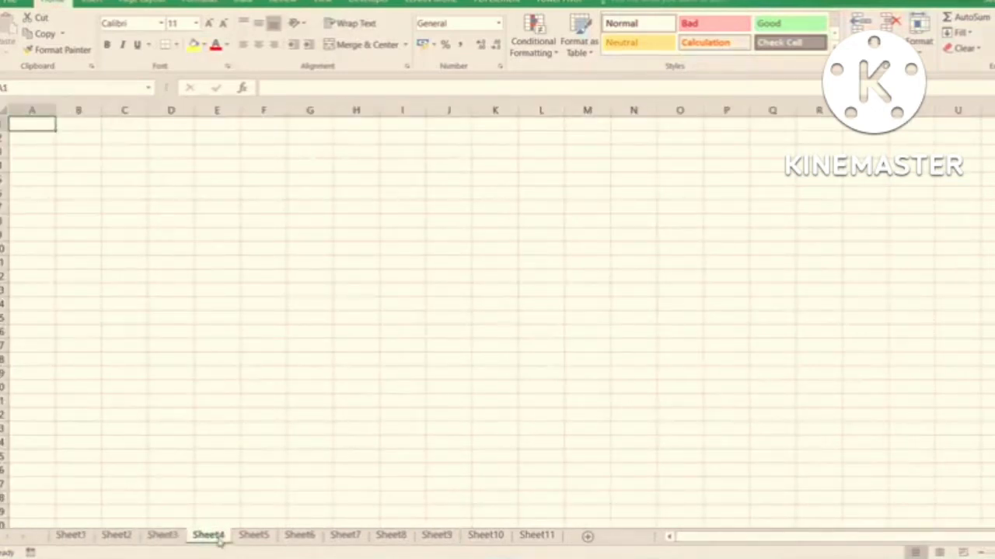
click(79, 536)
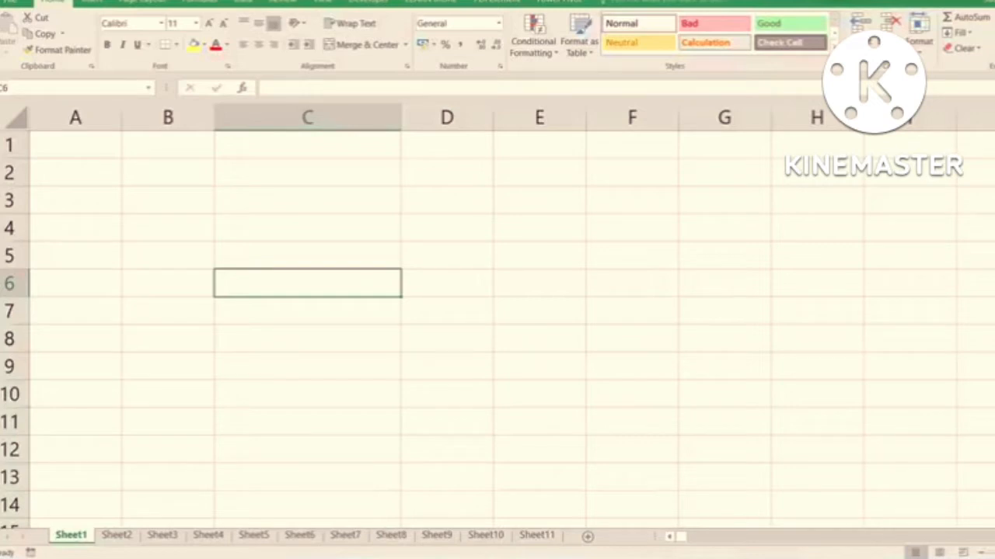
click(74, 148)
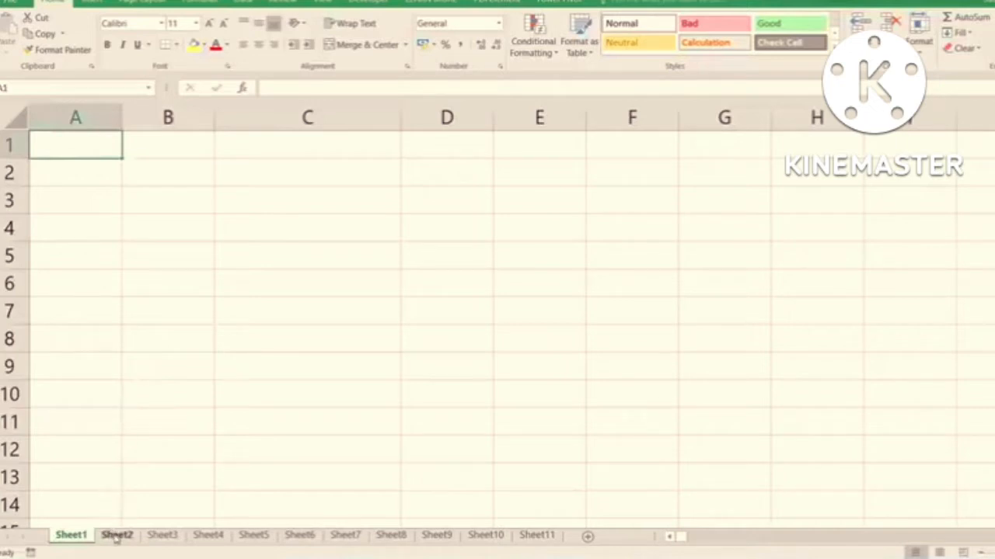
click(158, 466)
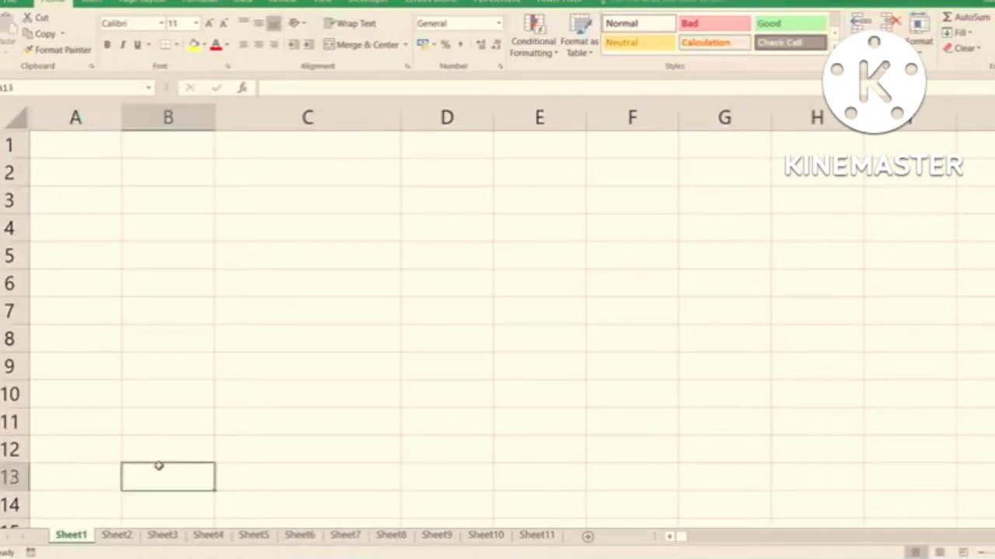
click(72, 147)
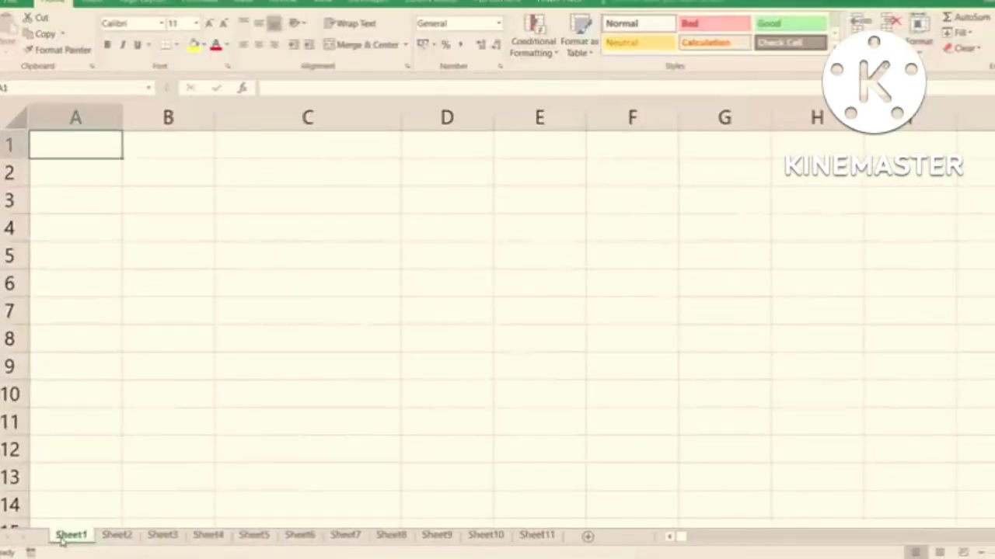
- Rename Sheet1 as Studnet_Data
right_click(62, 541)
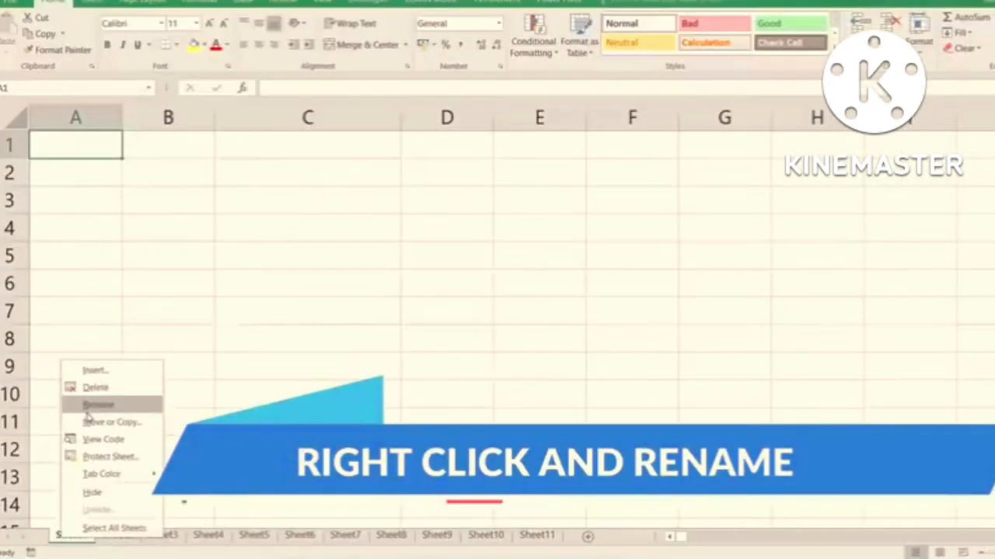
click(87, 412)
key(BackSpace)
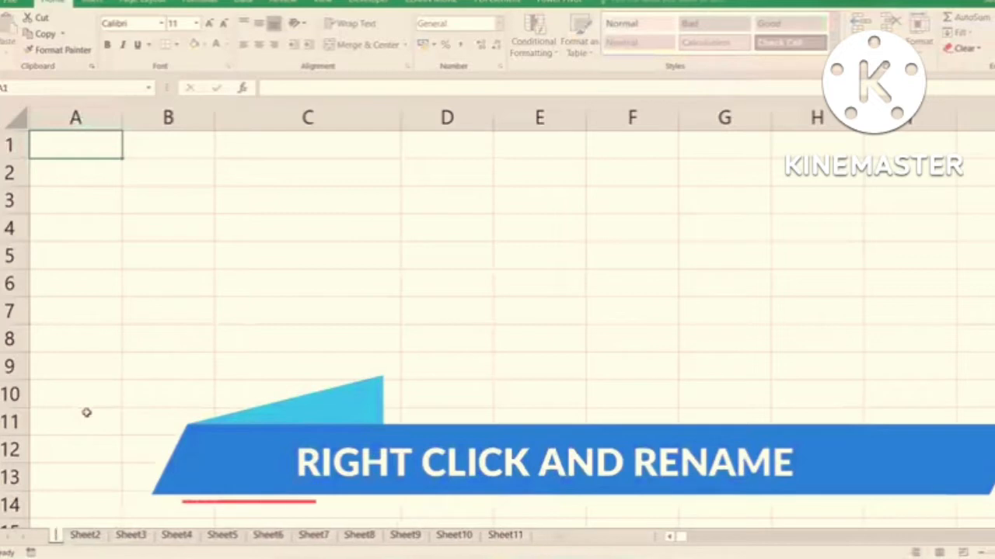
text(Studnet)
key(Return)
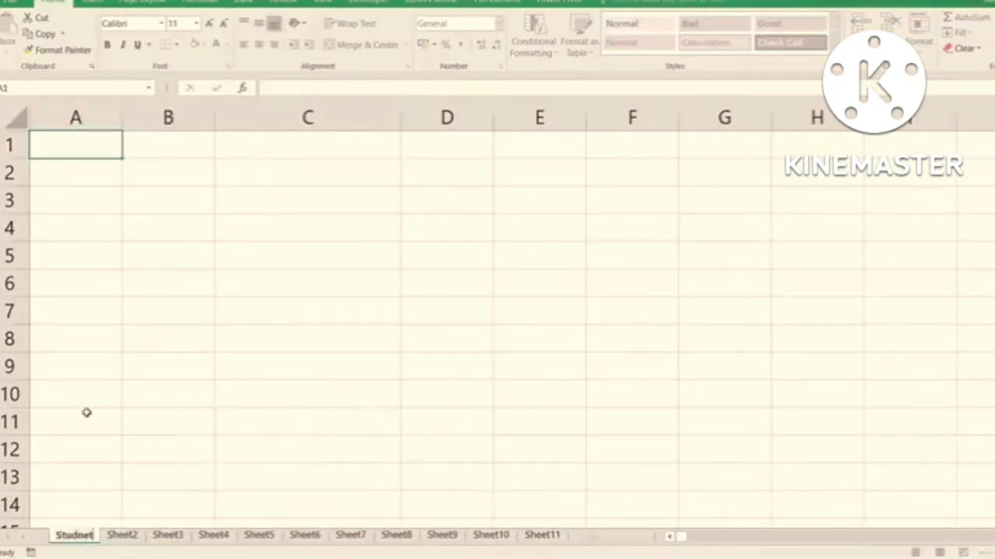
text(_D)
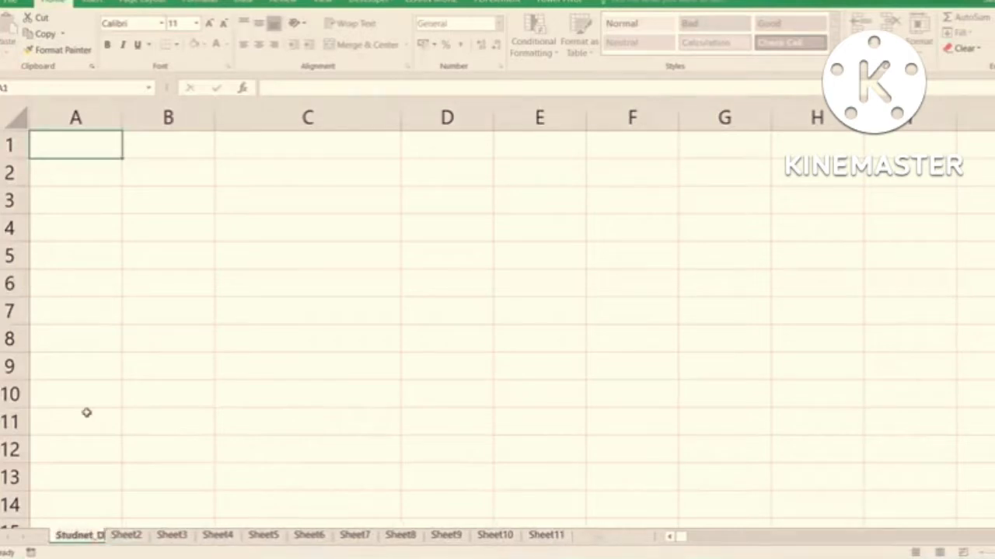
text(ata)
key(Return)
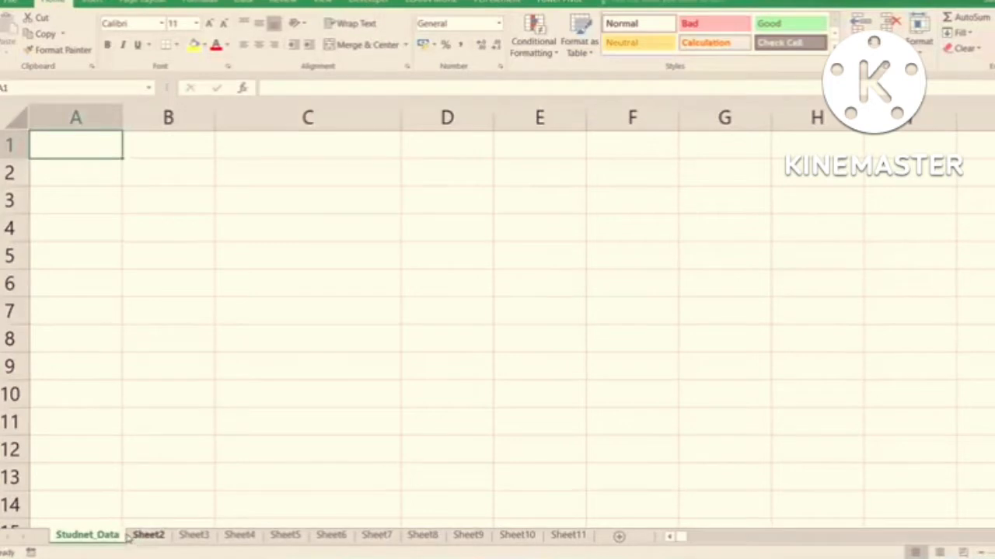
- Correct the misspelled name of the first worksheet to Student_Data
double_click(87, 536)
click(84, 536)
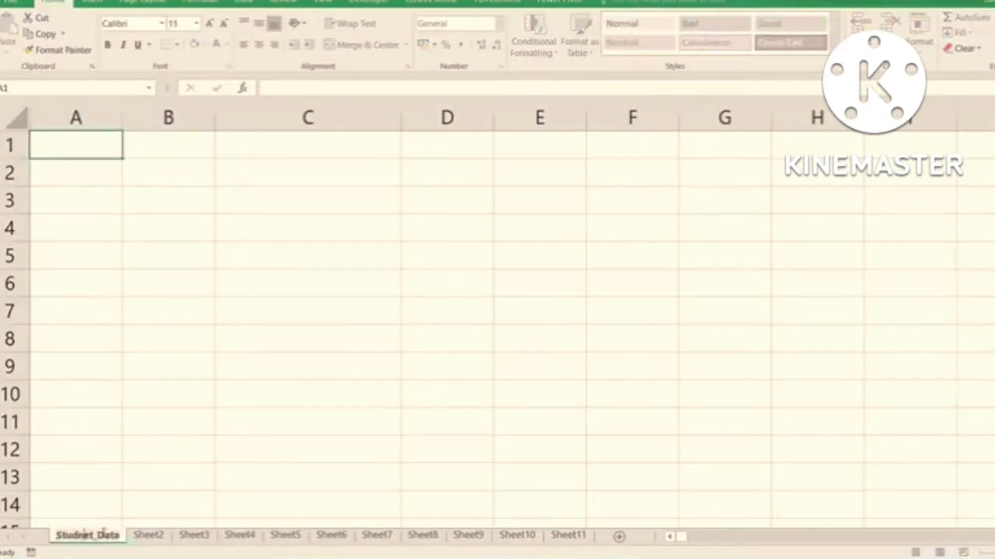
key(BackSpace)
key(BackSpace)
text(en)
key(Return)
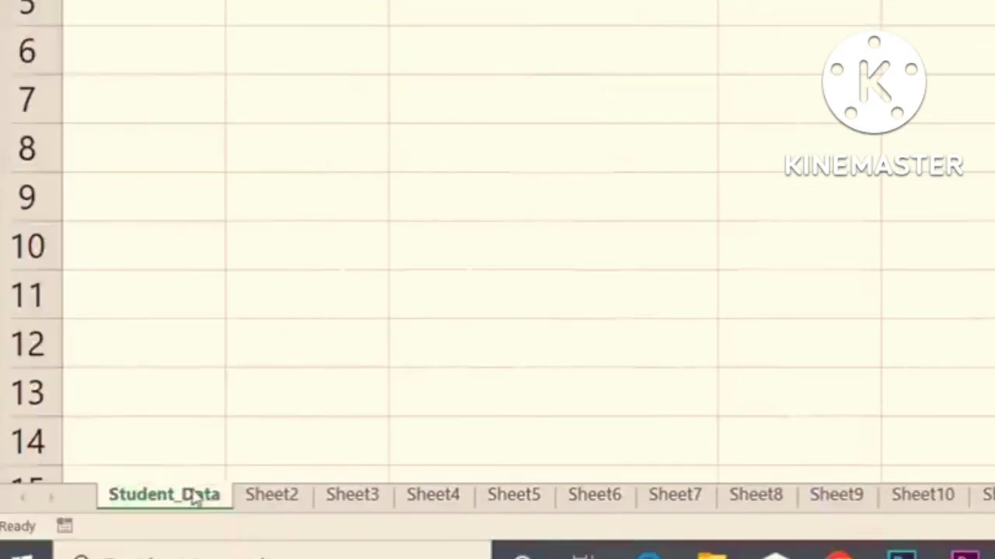
- Set the tab color of Sheet2 to the standard color Red
click(286, 501)
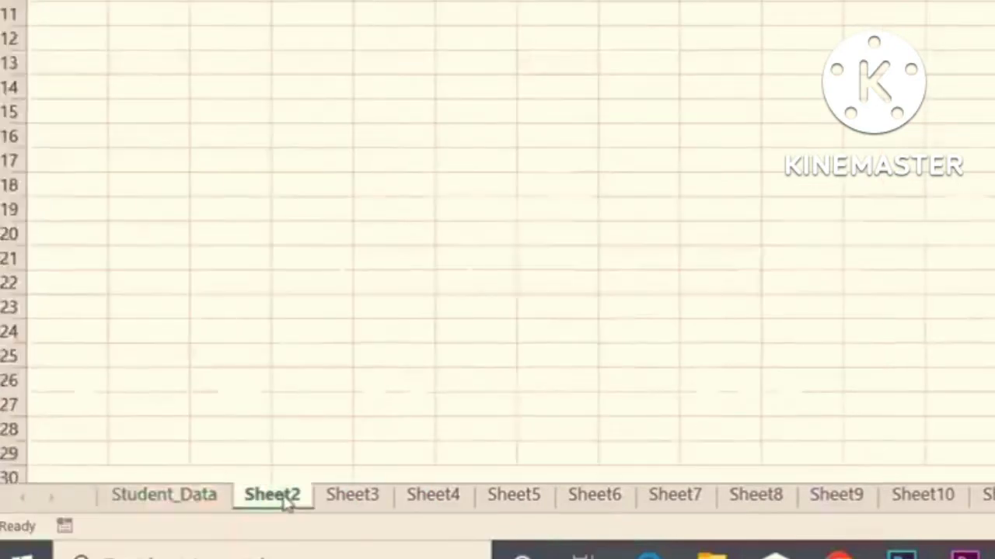
right_click(284, 501)
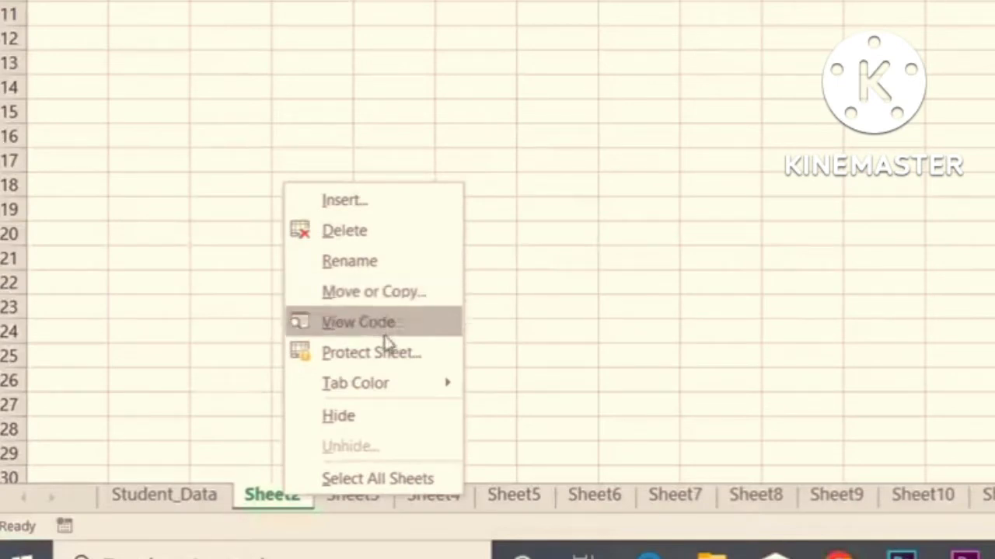
mouse_move(404, 393)
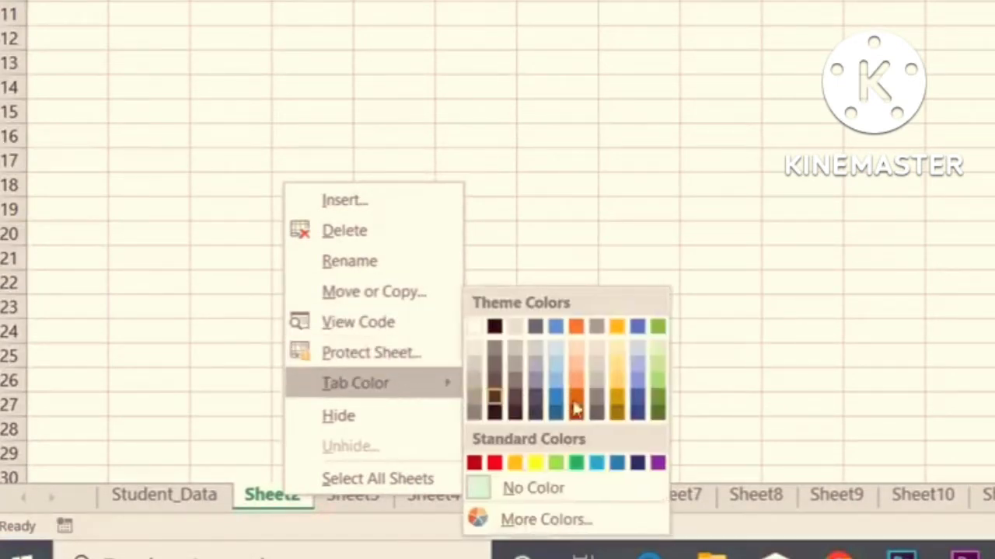
click(494, 464)
- Set the tab color of Sheet3 to the standard dark blue
click(370, 501)
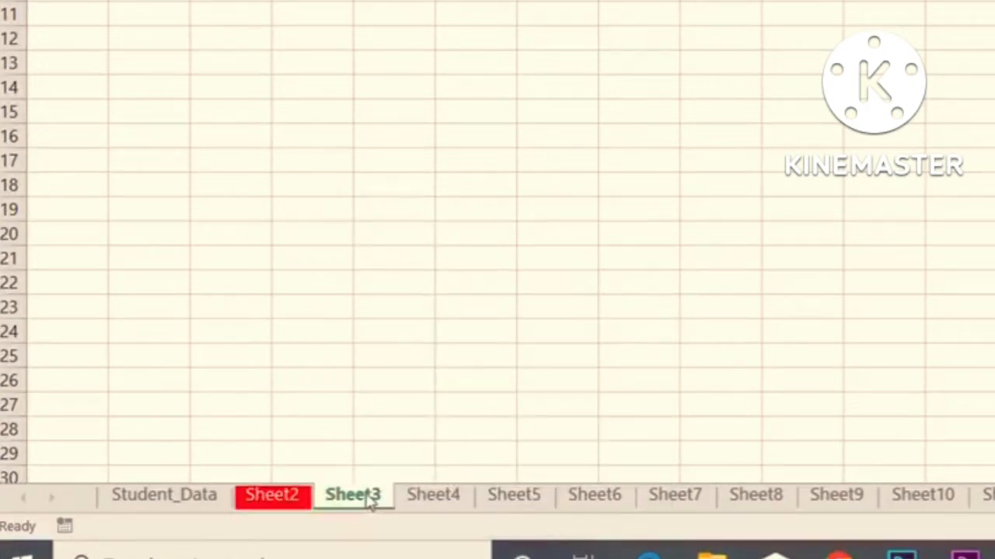
right_click(371, 502)
mouse_move(523, 382)
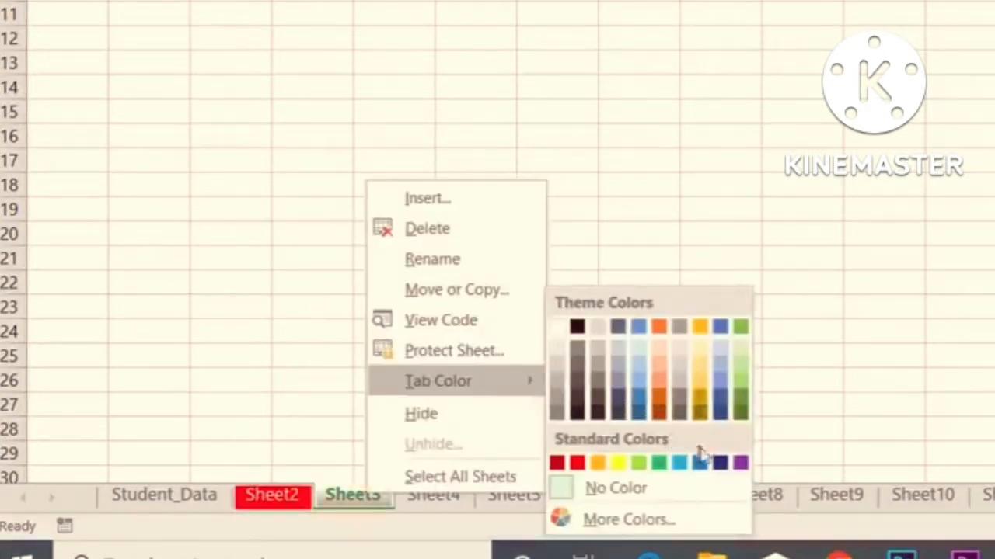
click(712, 466)
- Set the tab color of Sheet4 to the standard color Purple
click(469, 502)
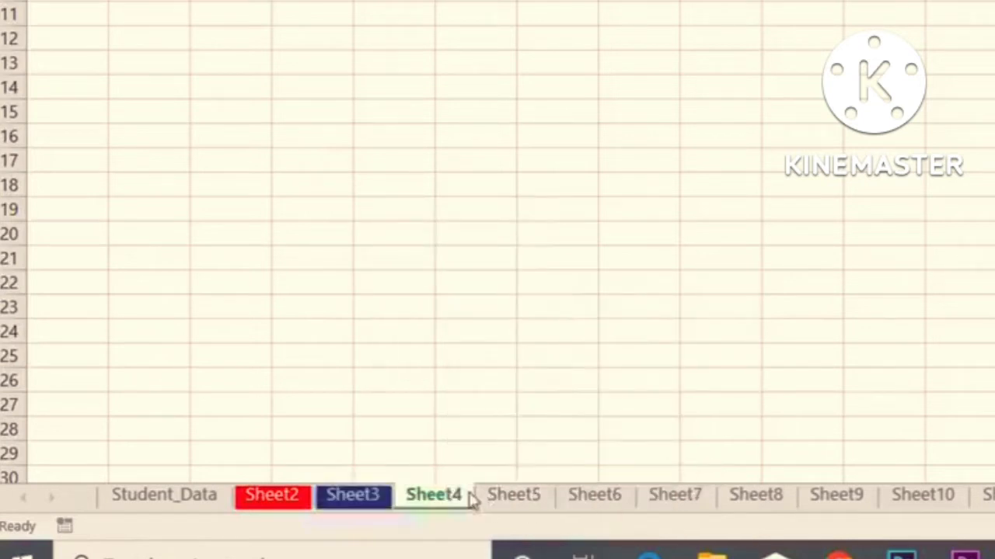
right_click(469, 502)
mouse_move(614, 386)
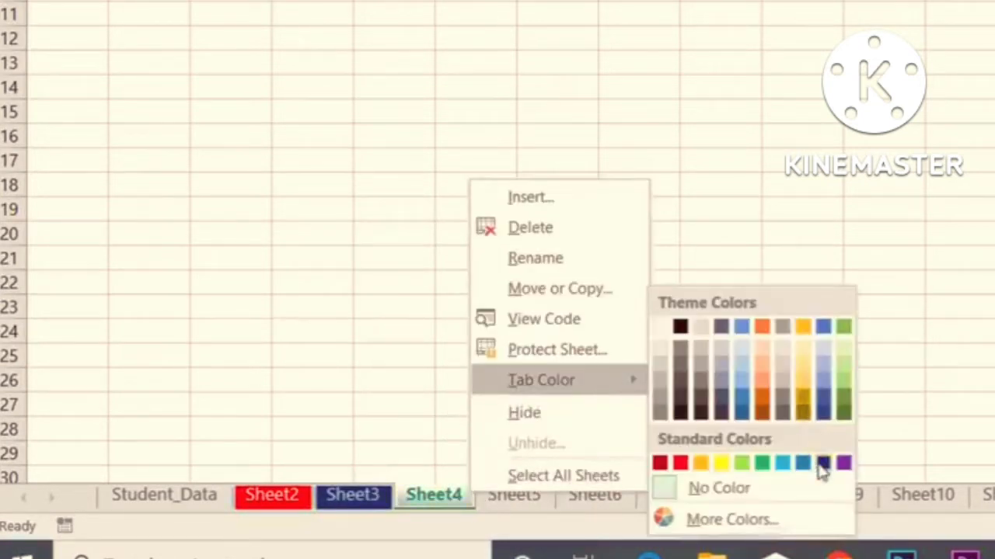
click(842, 465)
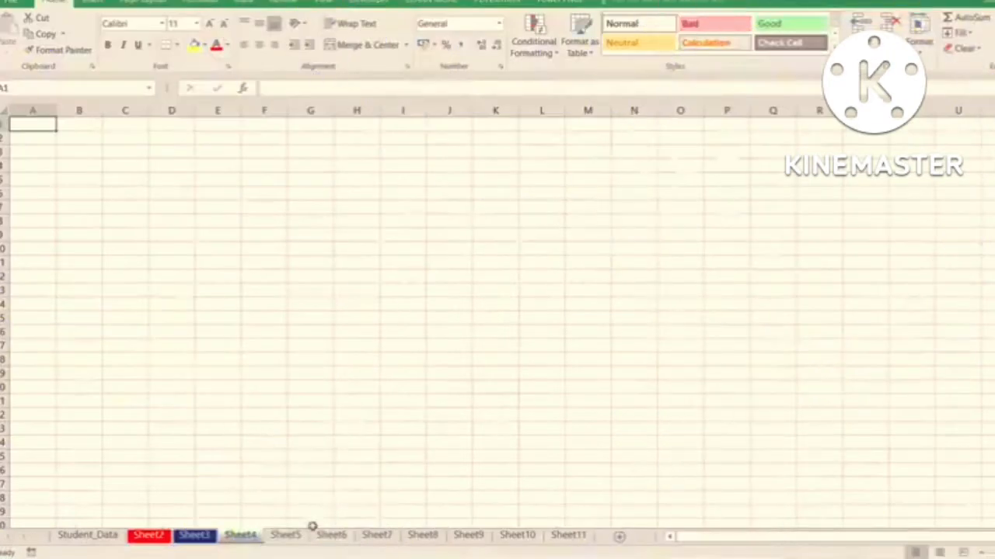
click(513, 495)
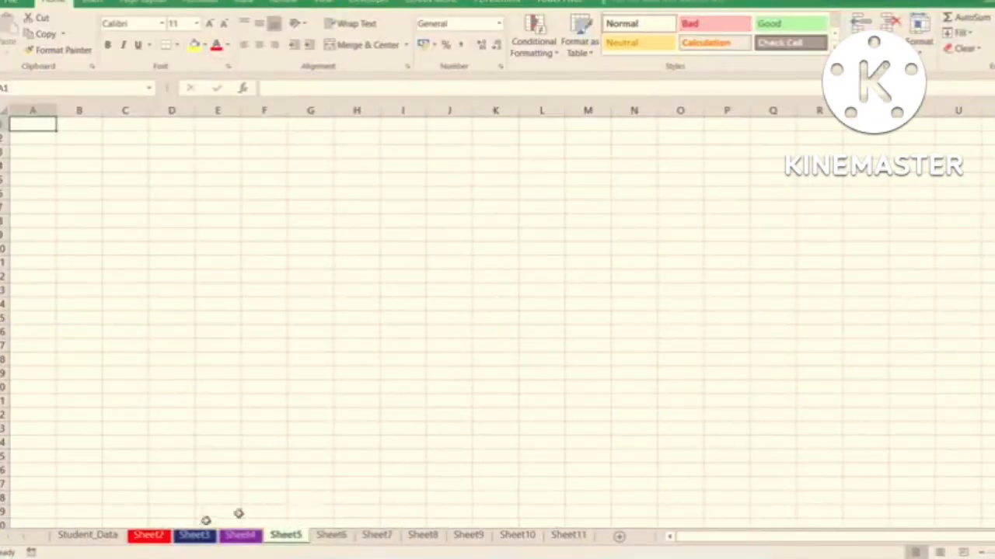
- Enter the sample text dfsd in C10 and sdf in E14 of the red-tabbed Sheet2
click(115, 537)
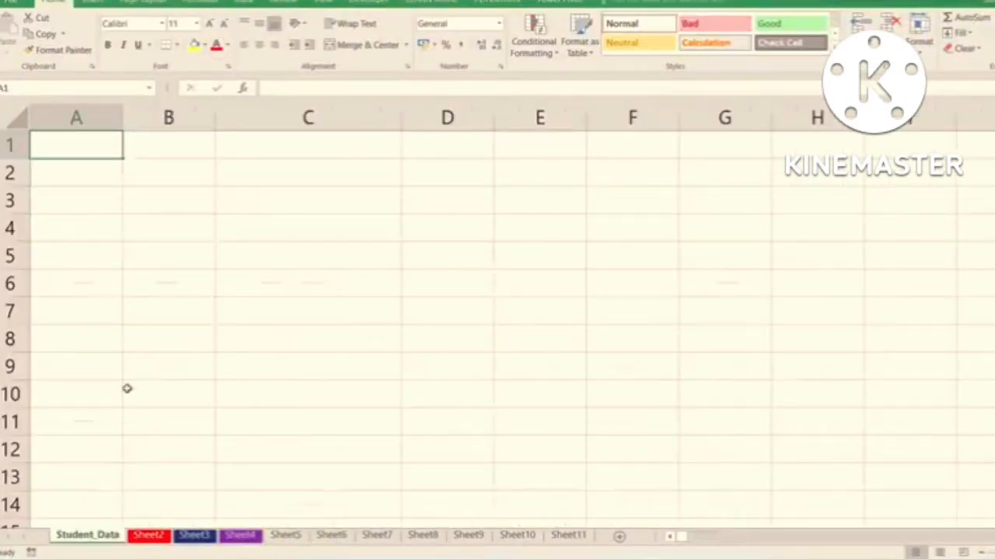
click(161, 535)
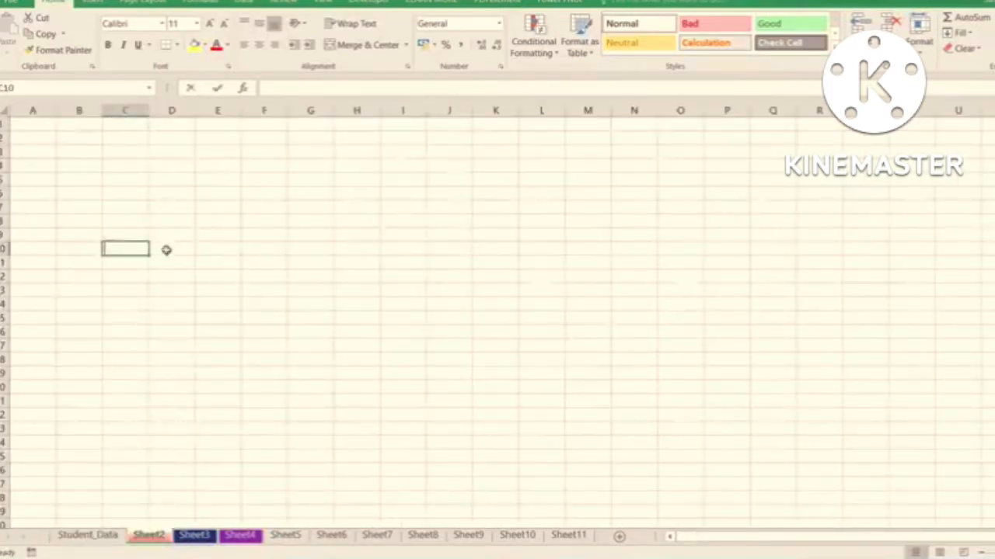
text(dfsd)
click(197, 306)
text(sdf)
click(159, 315)
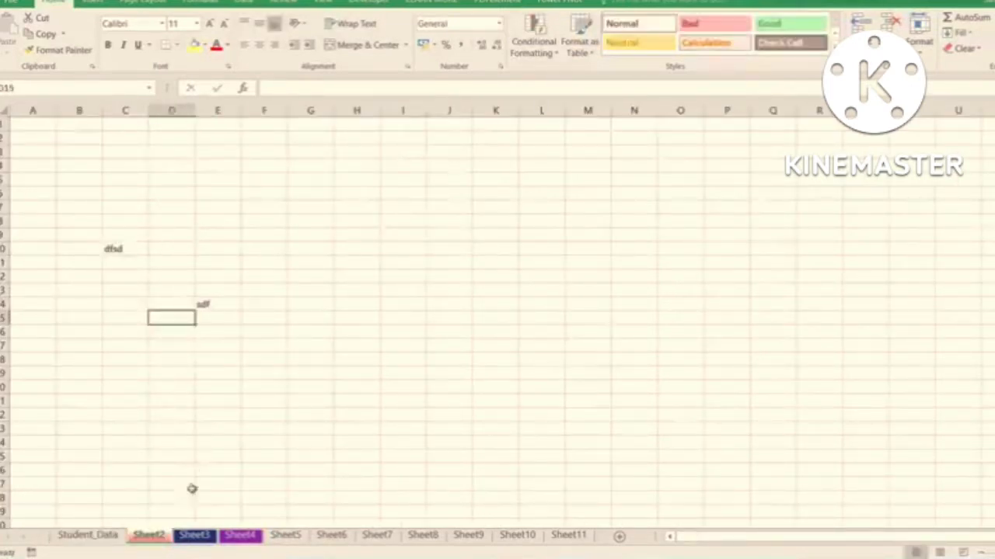
- Permanently delete Sheet2 from the workbook
right_click(153, 536)
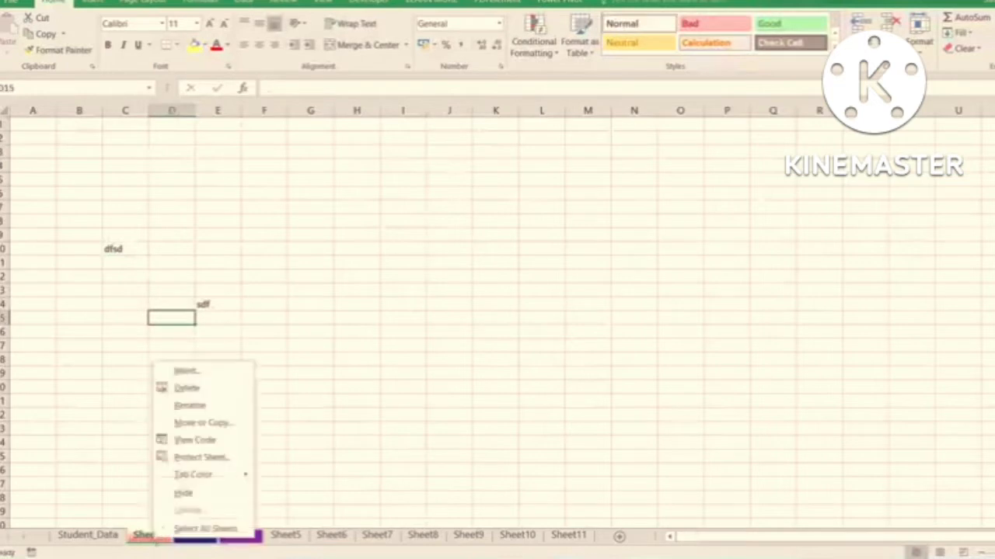
click(191, 388)
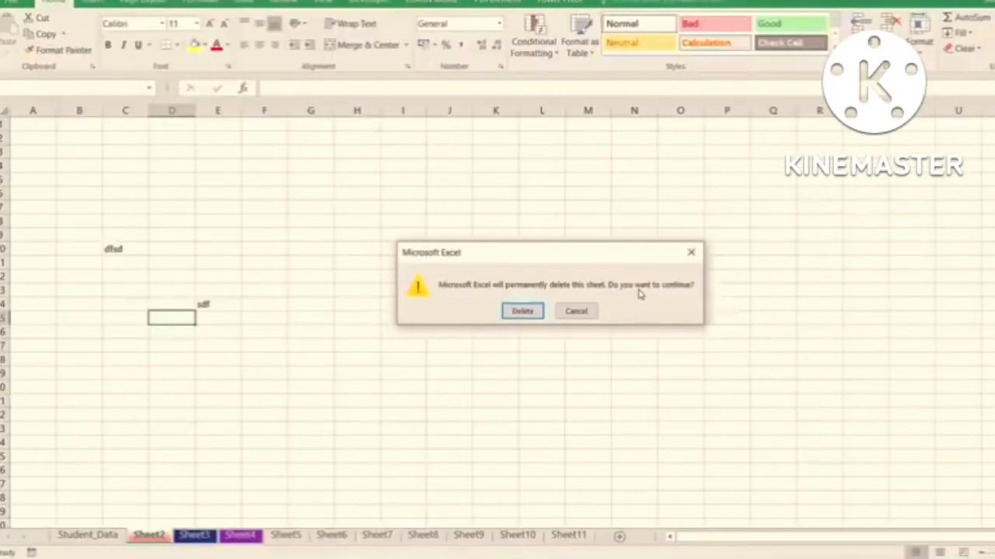
click(522, 310)
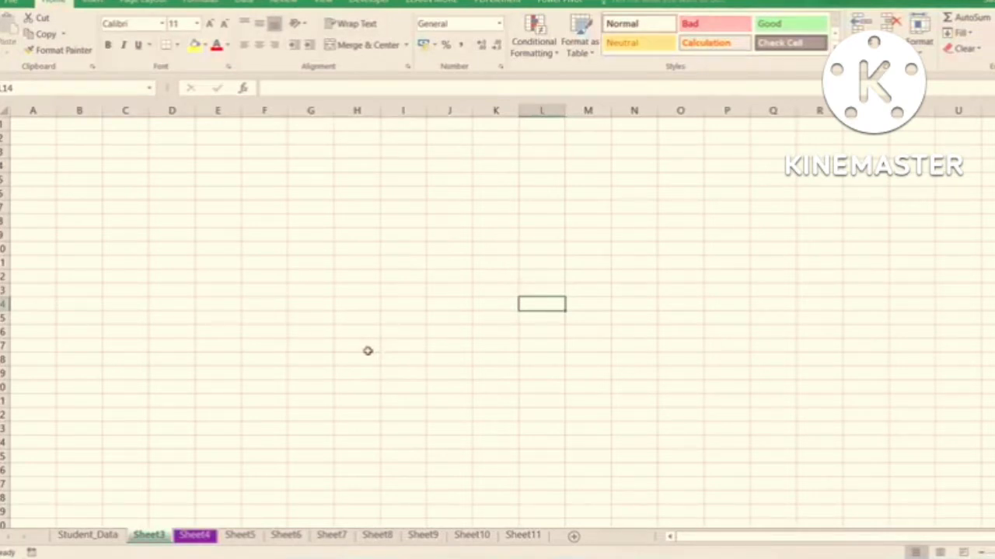
- Fill Sheet3 with sample text: sfdsf in E8, dfsd in H17, sfds in E11 and dsfds in E15
drag(217, 221, 384, 327)
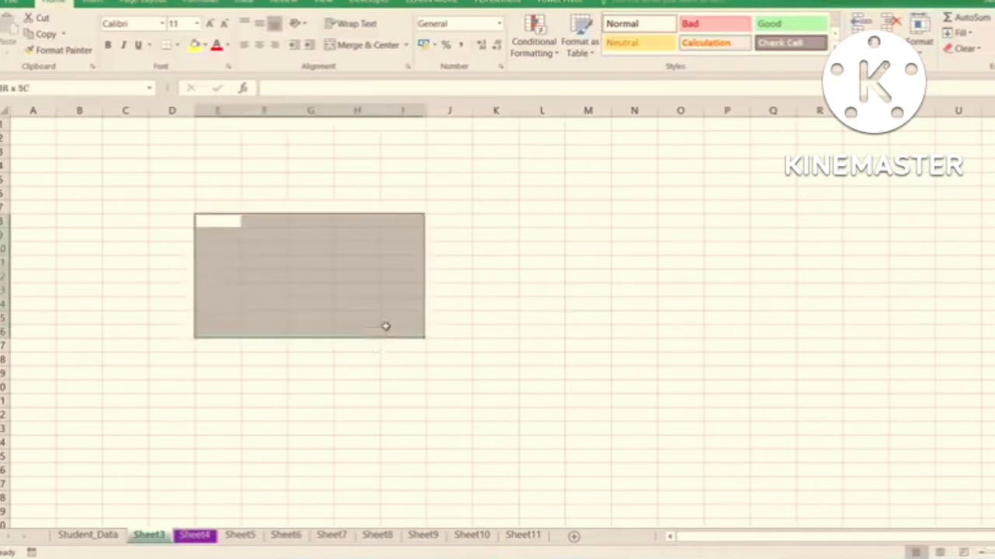
text(sfdsf)
click(368, 345)
text(dfsd)
click(237, 262)
text(sfds)
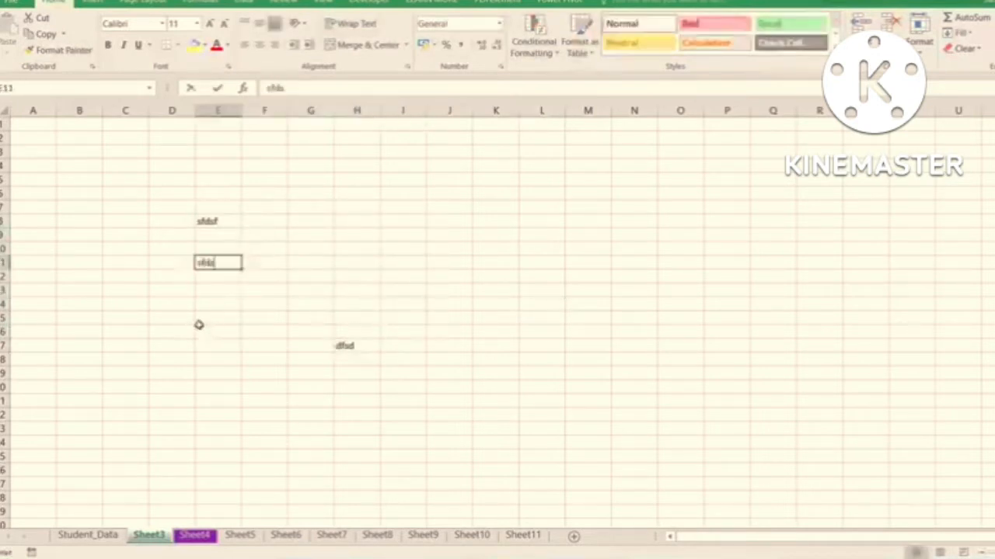
drag(197, 320, 199, 333)
text(dsfds)
click(264, 277)
- Clear the contents of D6:J20 on Sheet3 and undo the deletion
drag(166, 194, 442, 386)
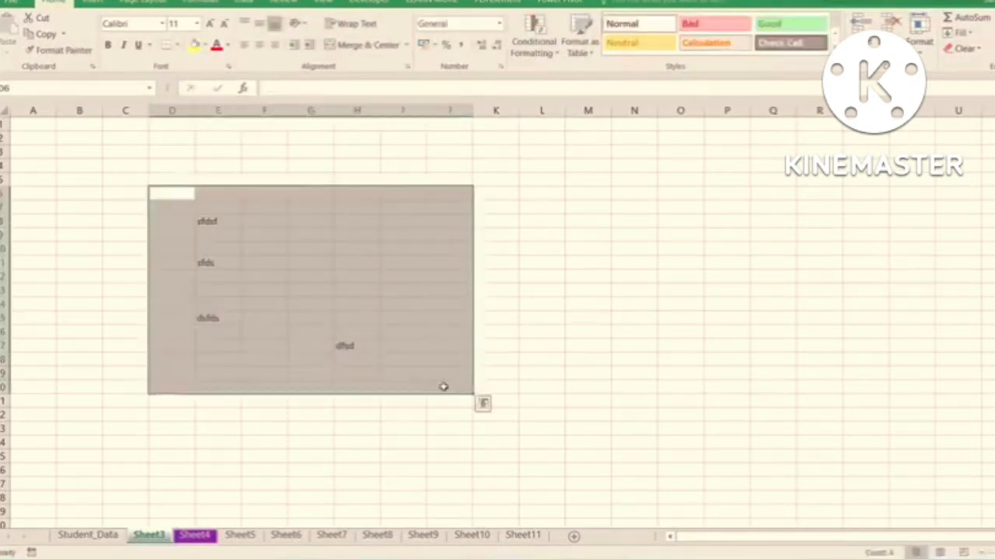
key(Delete)
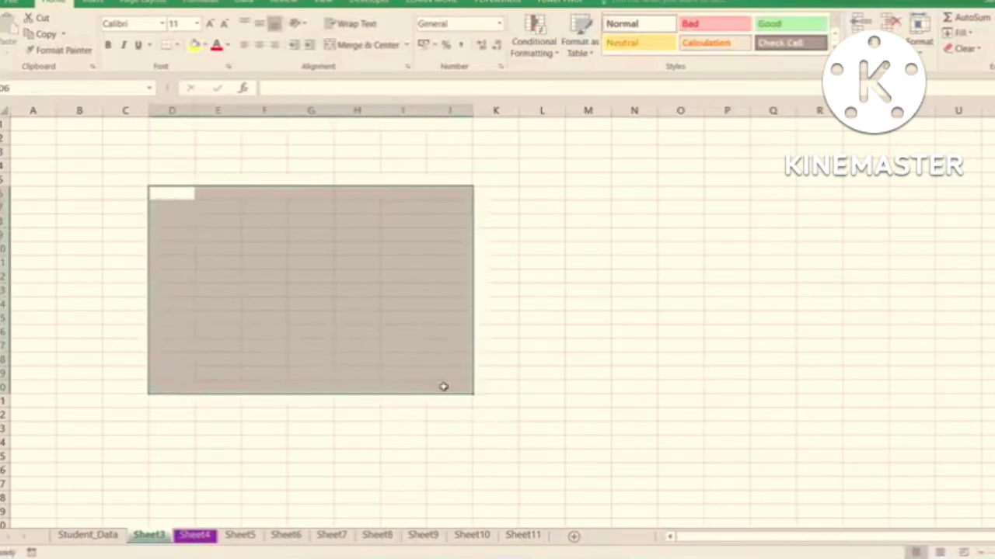
key(ctrl+z)
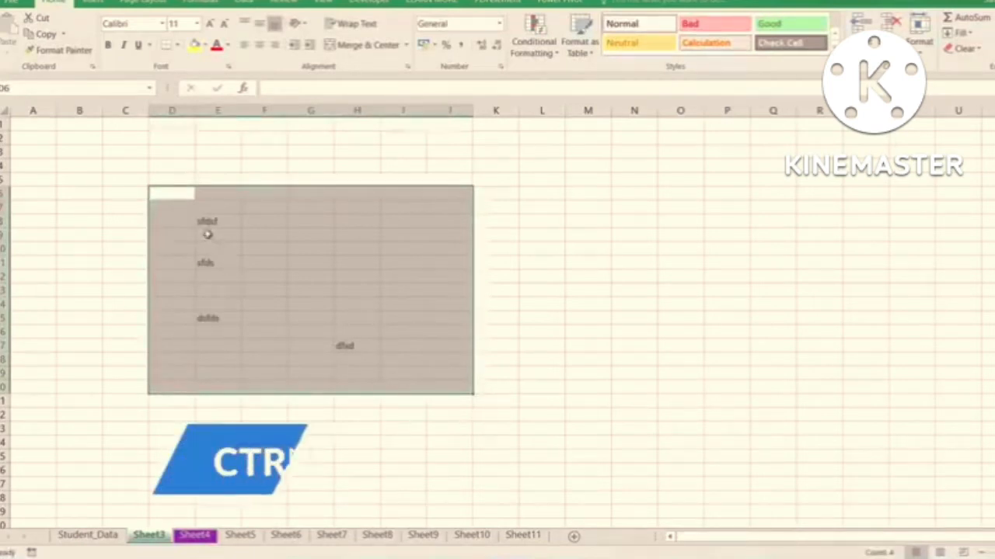
- Clear all sample text from the range E8:I21 on Sheet3
drag(207, 224, 400, 413)
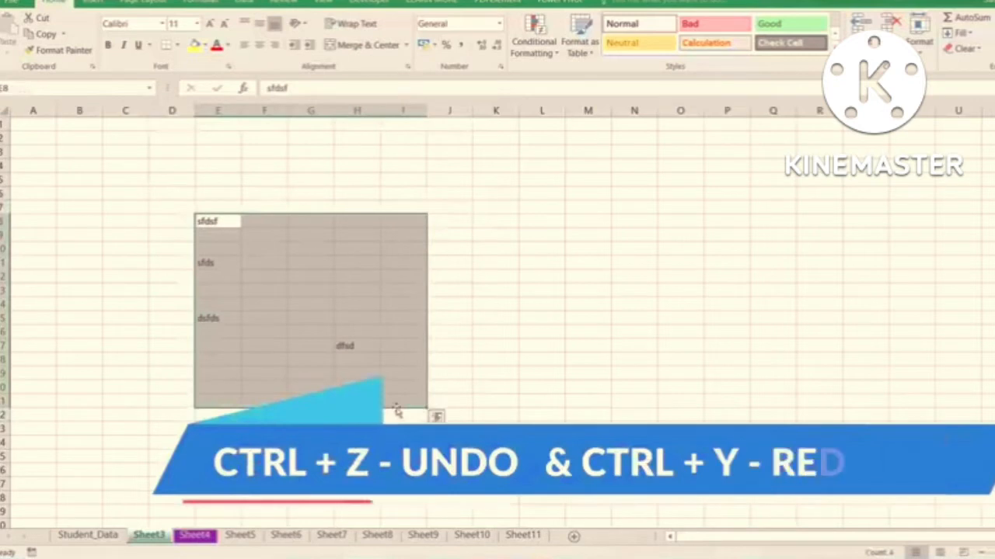
key(Delete)
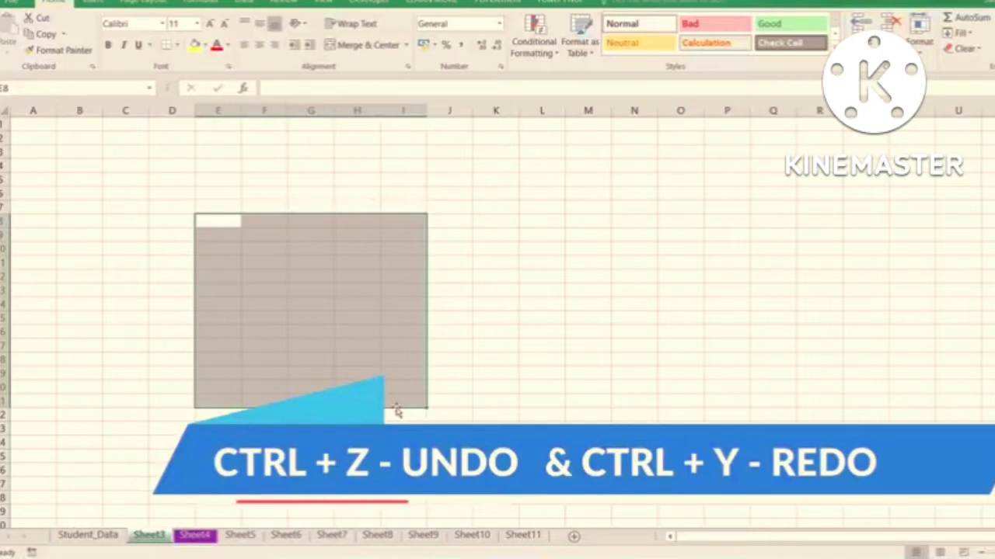
click(115, 219)
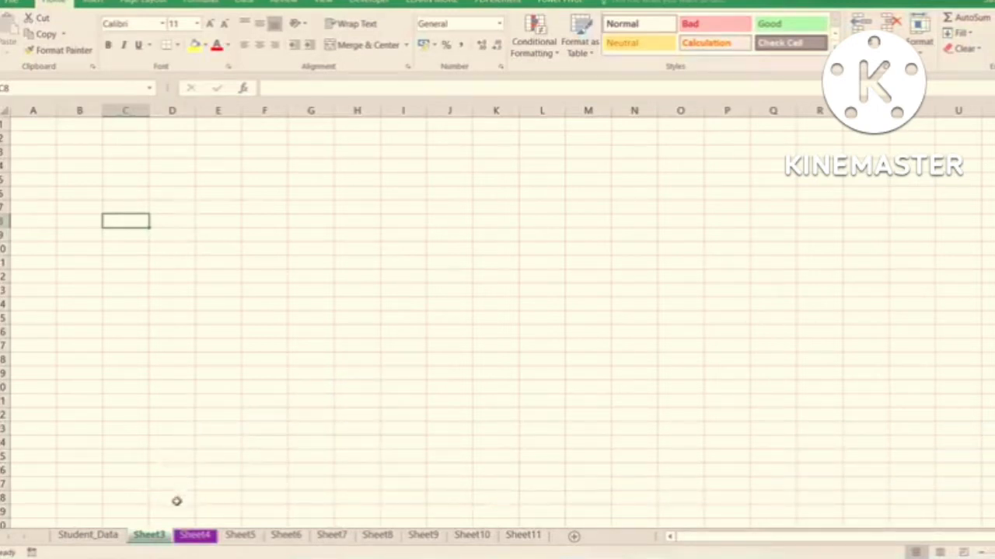
- Start deleting Sheet3 but cancel the deletion
right_click(152, 541)
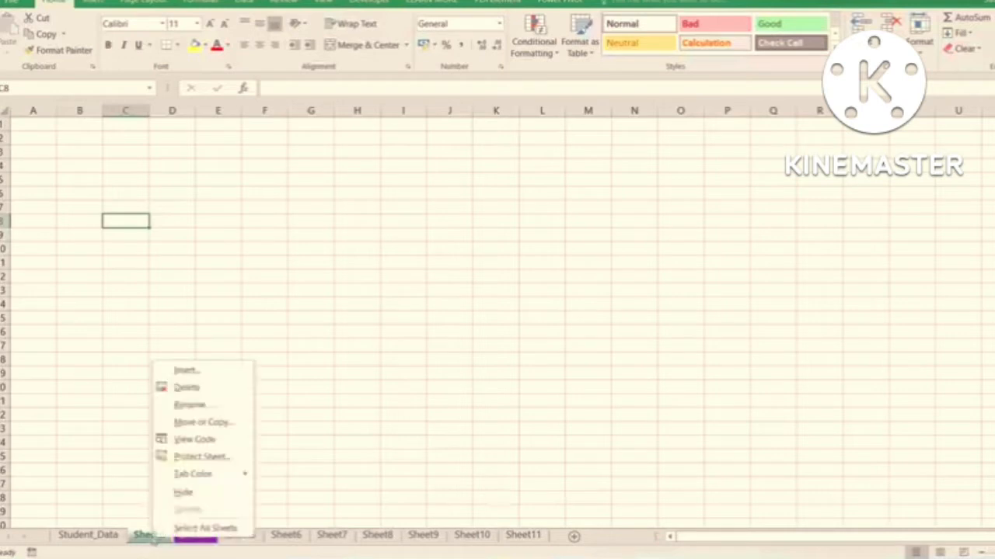
click(181, 387)
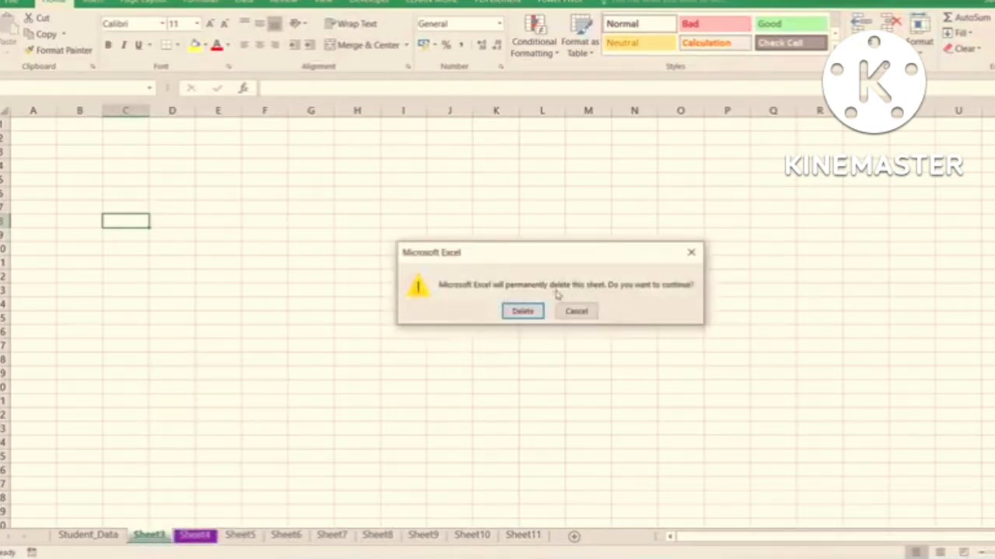
click(576, 312)
click(585, 319)
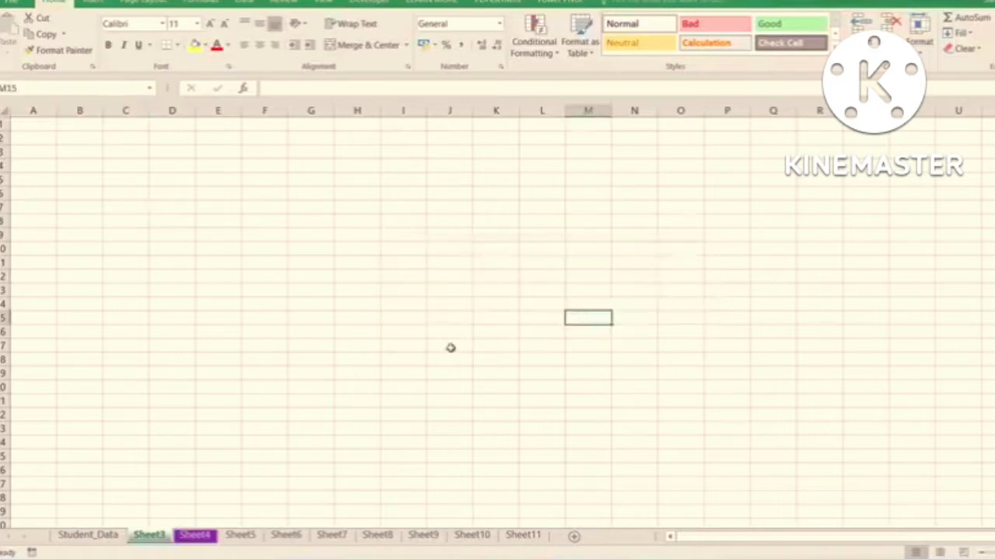
- Go to the Student_Data sheet, and restore the program window to its smaller size and maximize it again, twice
click(101, 536)
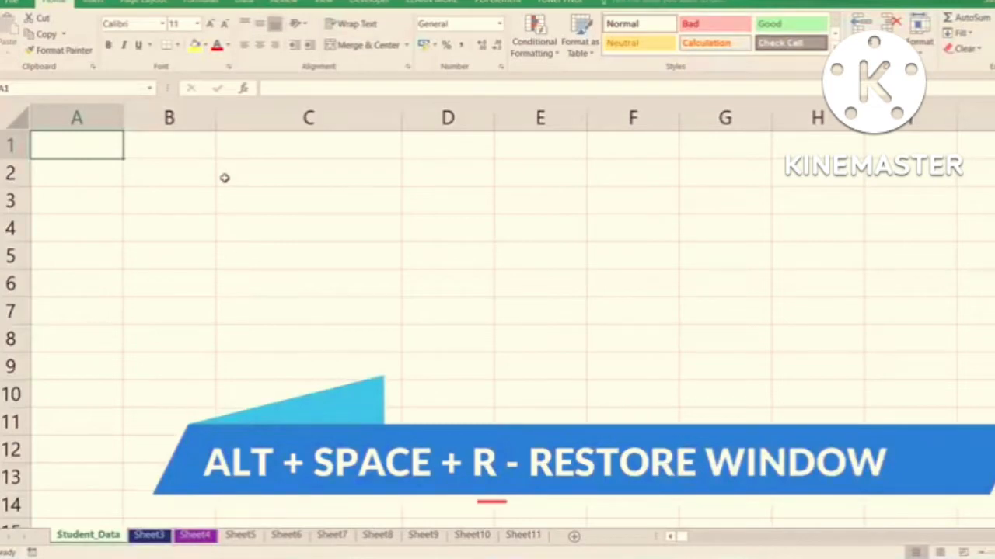
key(alt+space)
key(r)
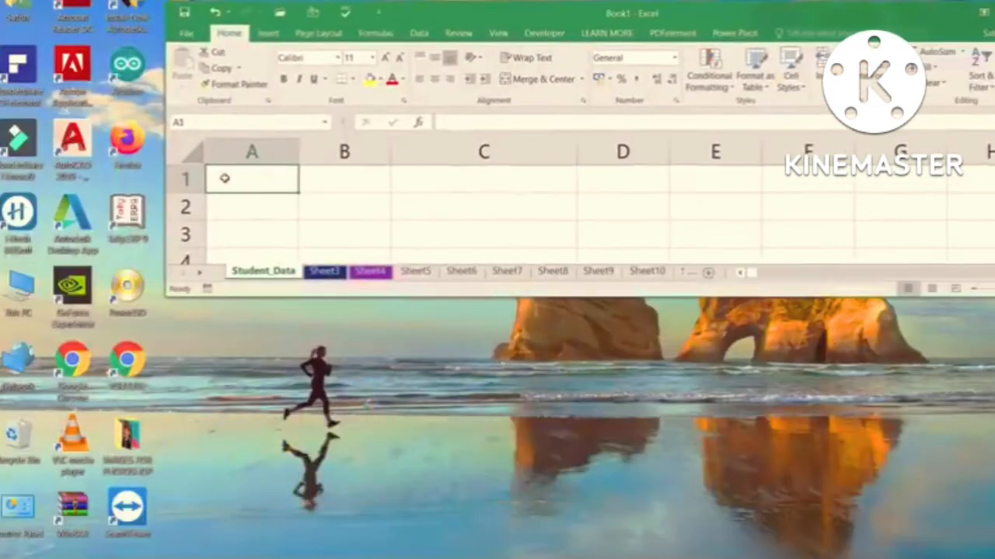
key(alt+space)
key(x)
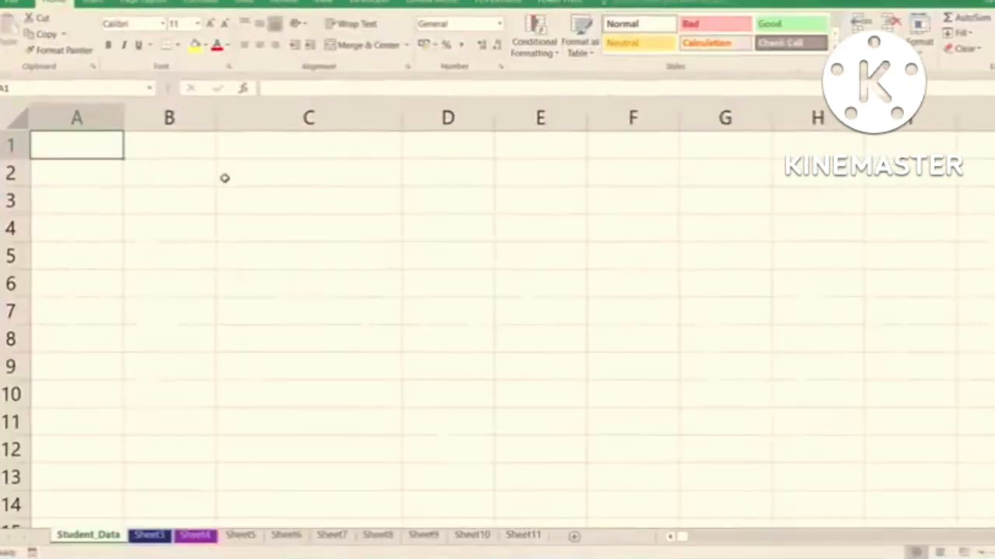
key(alt+space)
key(r)
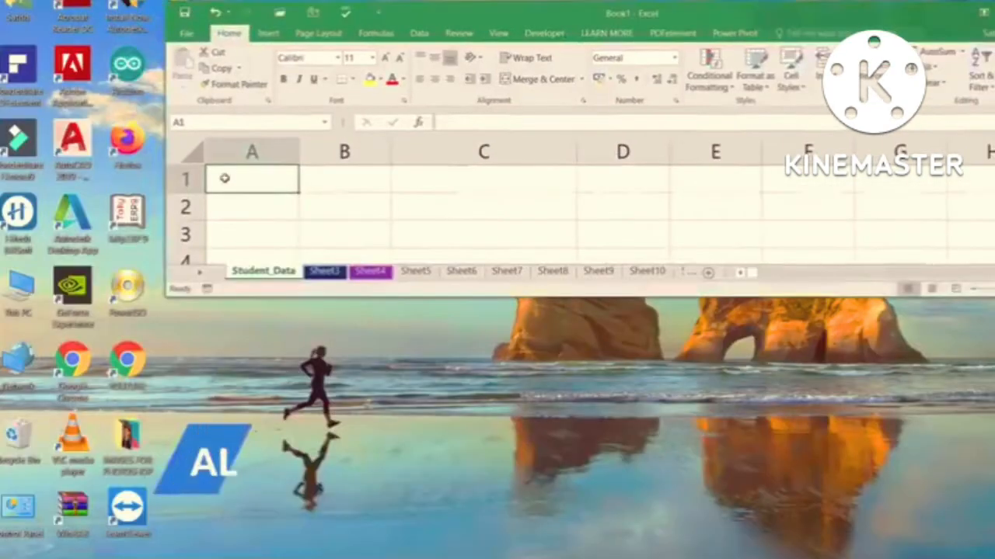
key(alt+space)
key(x)
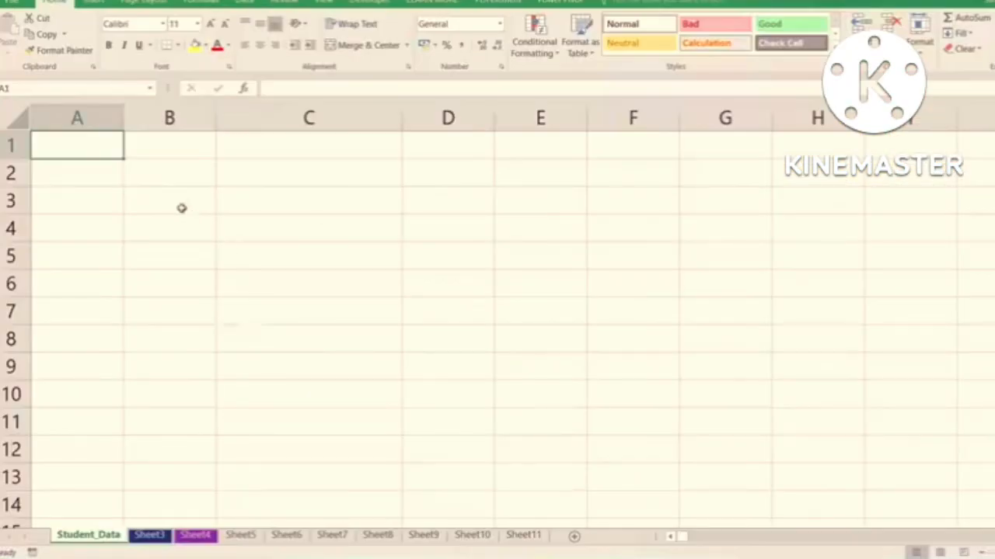
- Close the Book1 workbook without saving its changes and create a new blank workbook
key(alt+F4)
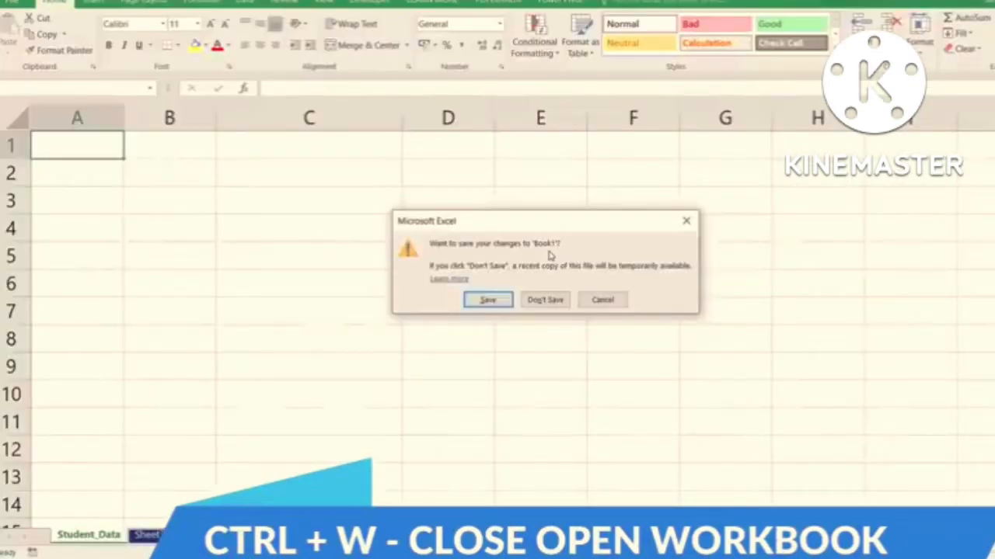
click(556, 299)
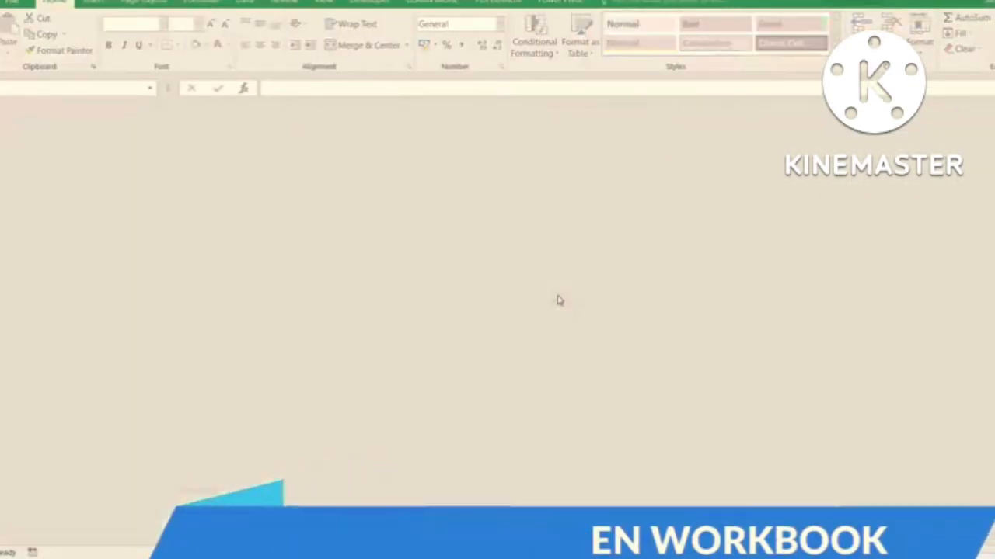
key(ctrl+n)
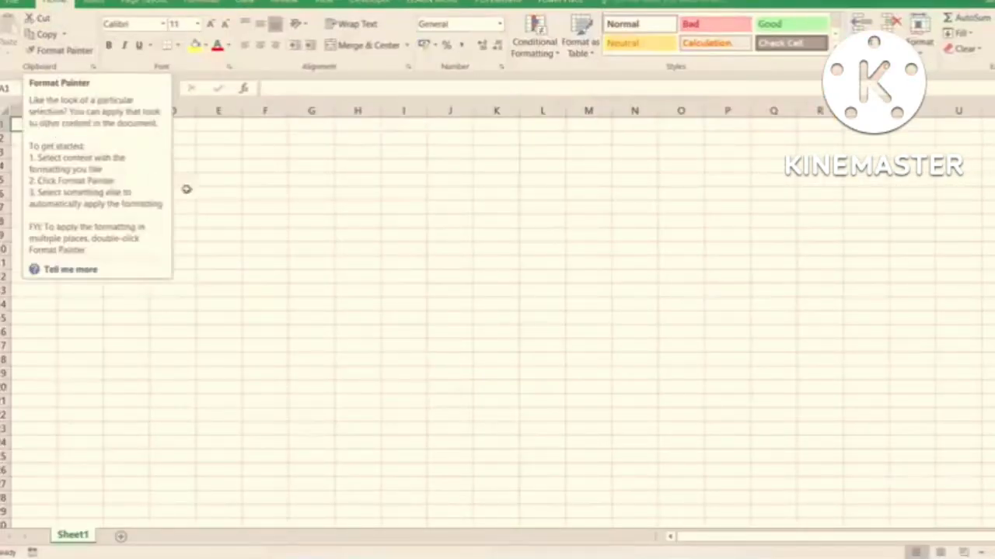
- Enlarge the new worksheet's zoom to a higher preset magnification
key(alt+w)
key(q)
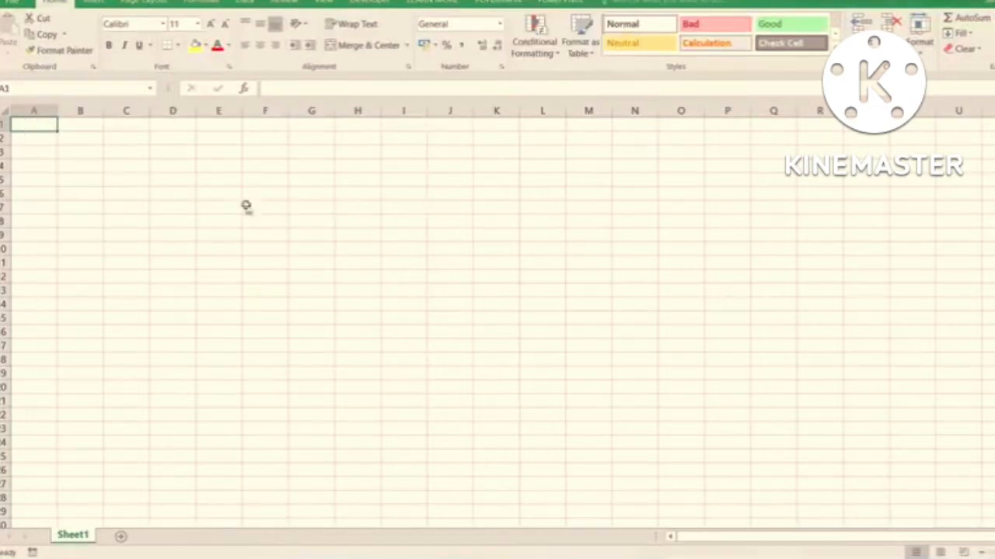
key(Up)
key(Return)
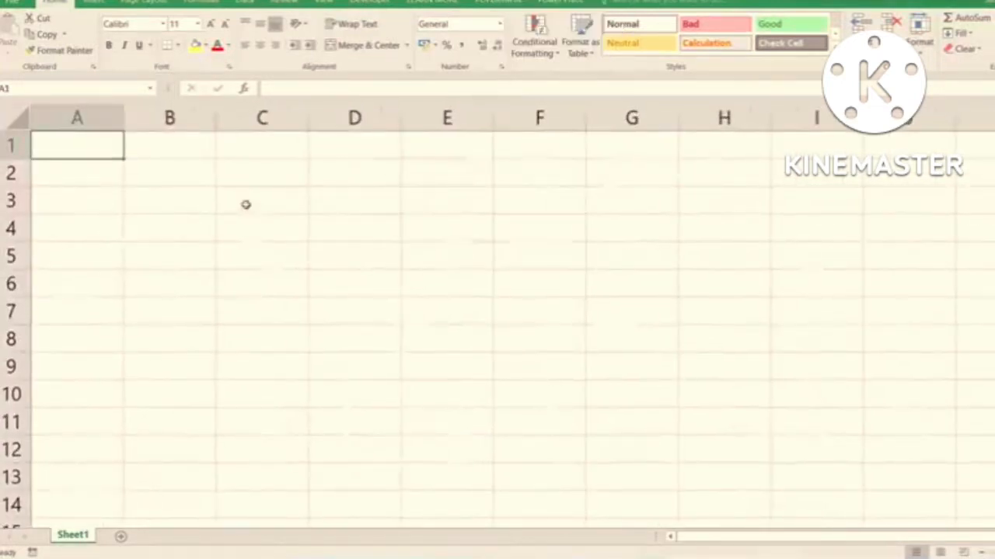
- Enter the uppercase headings SR NO in A1 and NAME OF STUDENT in B1
text(sr)
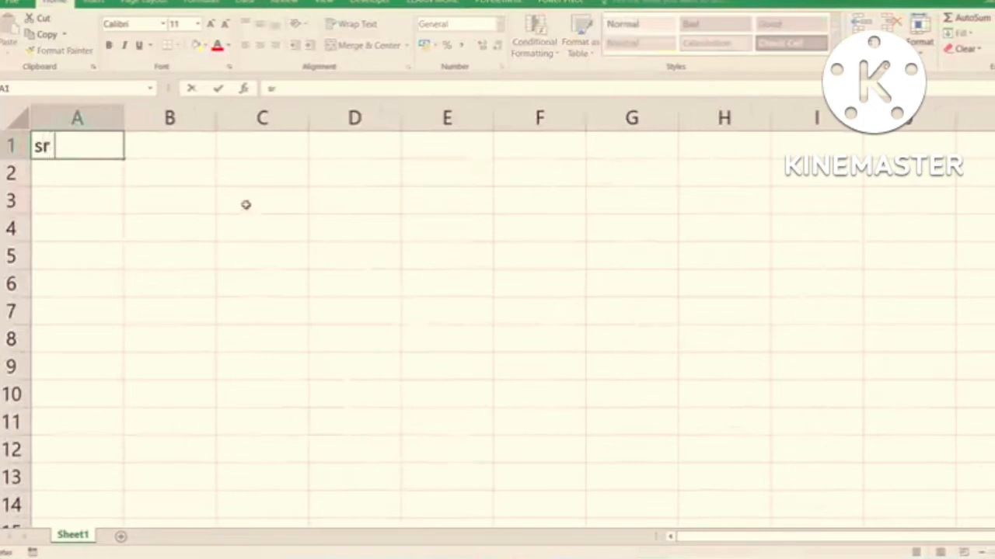
key(BackSpace)
key(BackSpace)
text(SR NO)
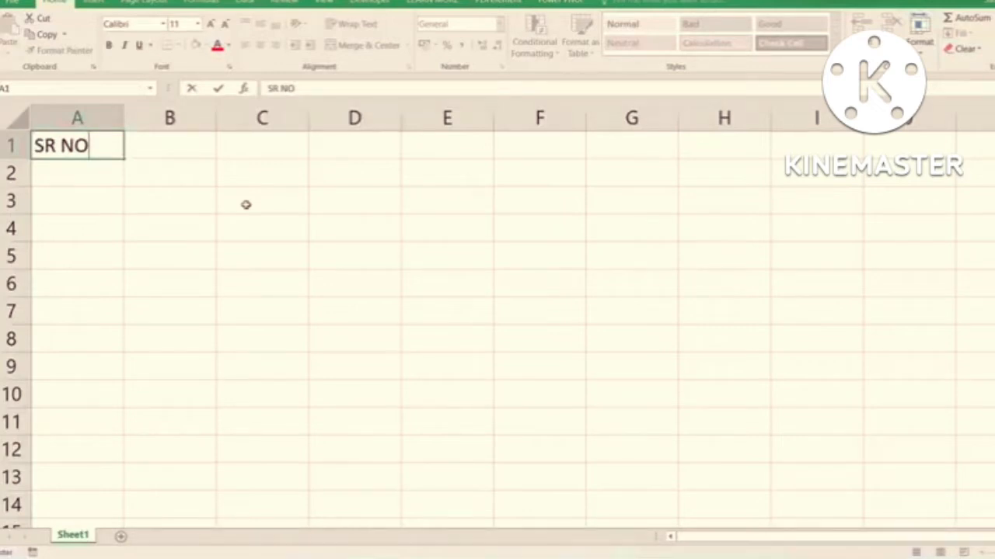
key(Tab)
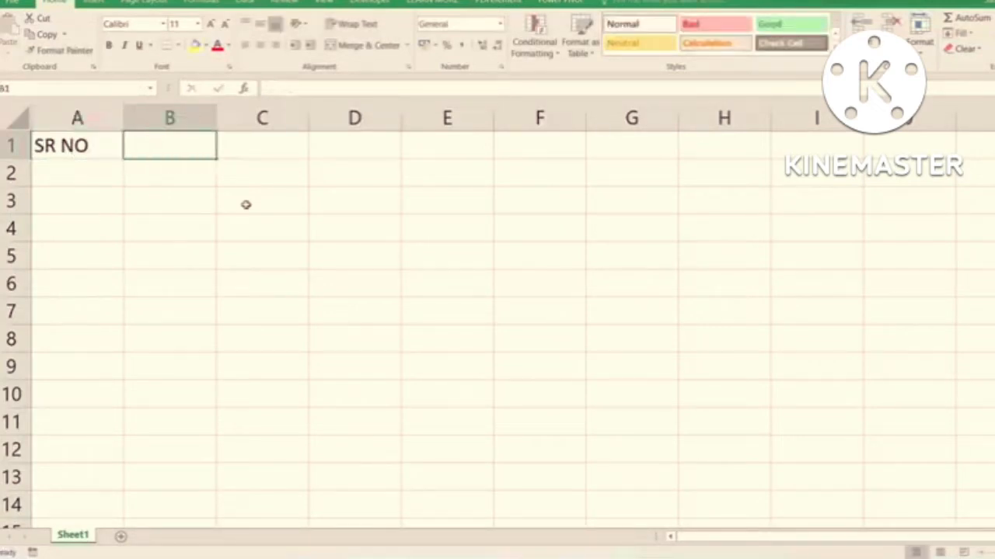
text(N)
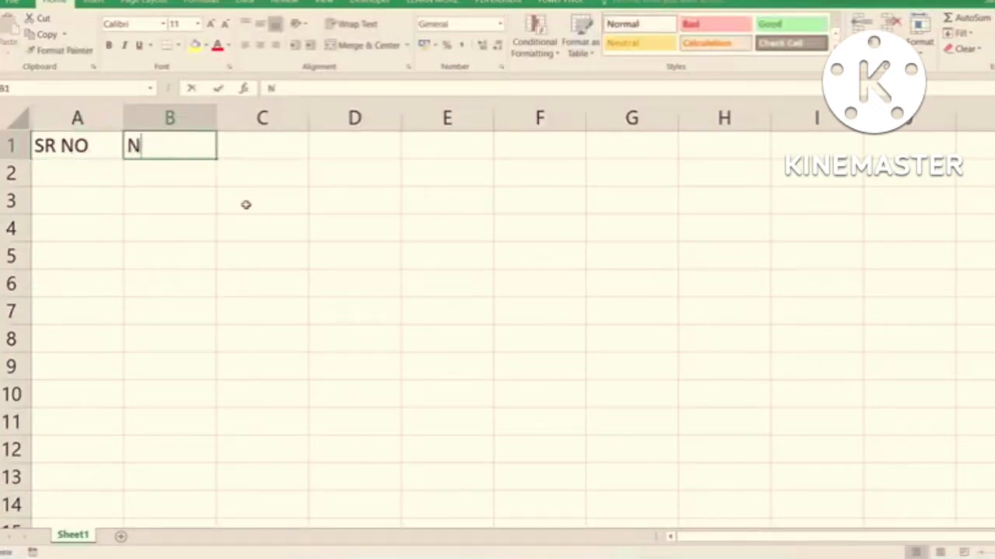
text(AME OF STUDENT)
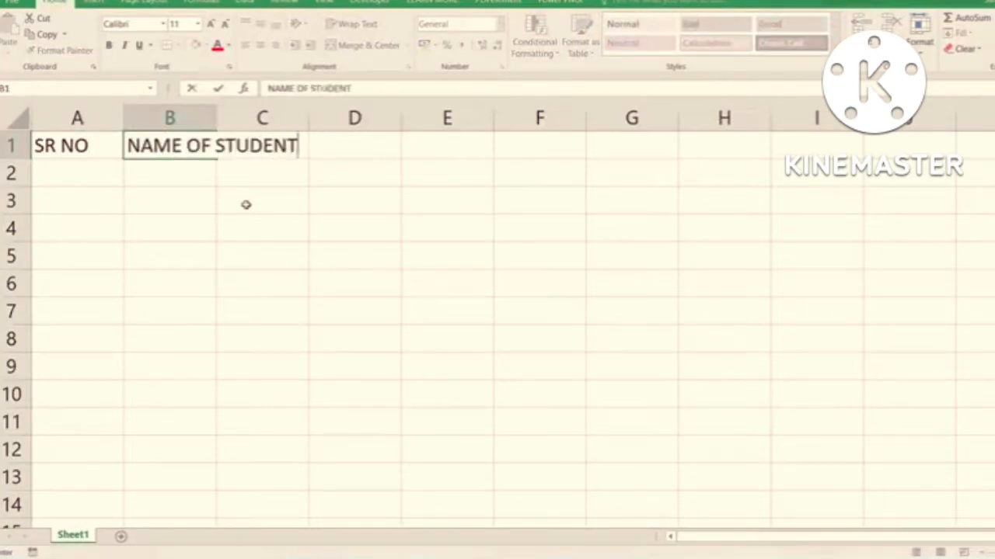
key(Return)
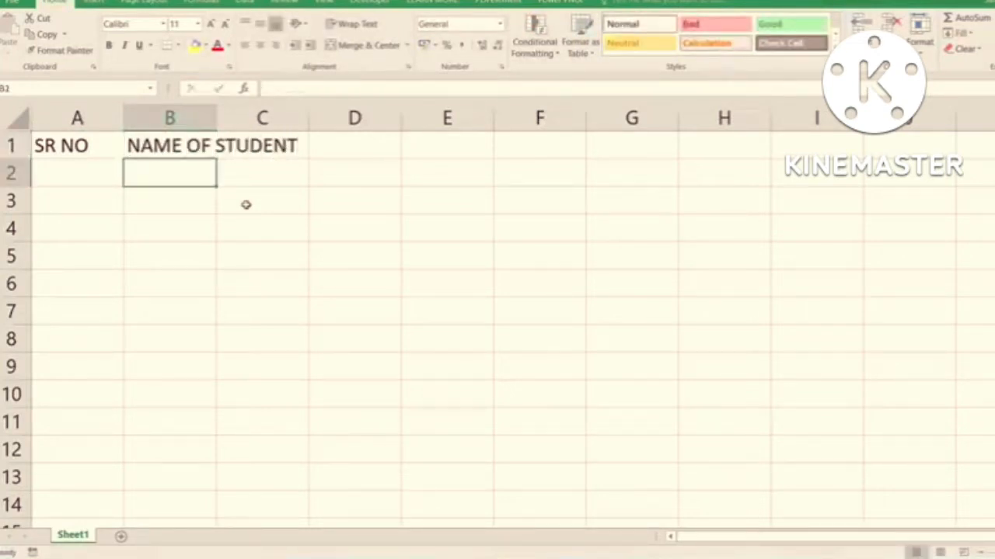
- Try widening column B manually and by auto-fitting it to the heading, undoing each width change
click(183, 149)
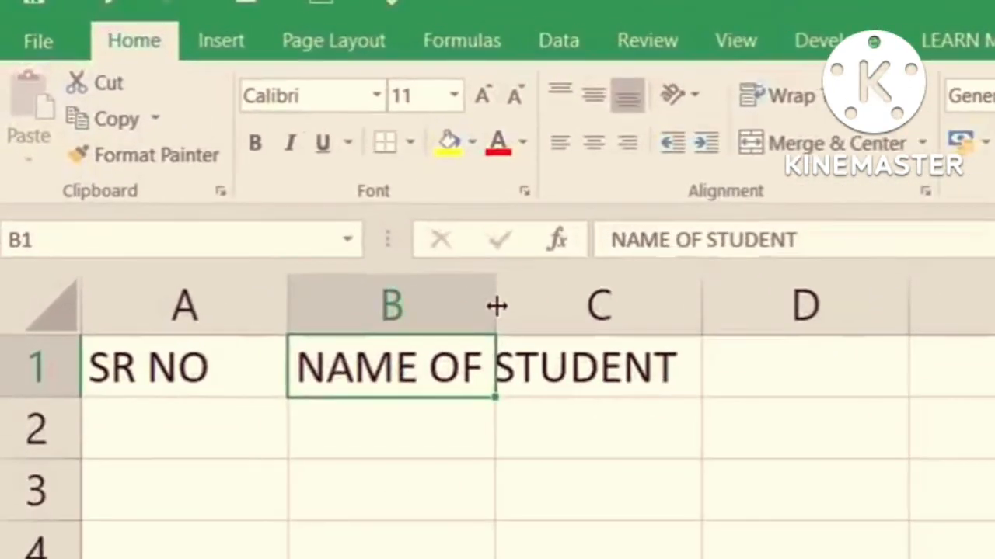
drag(495, 306, 731, 319)
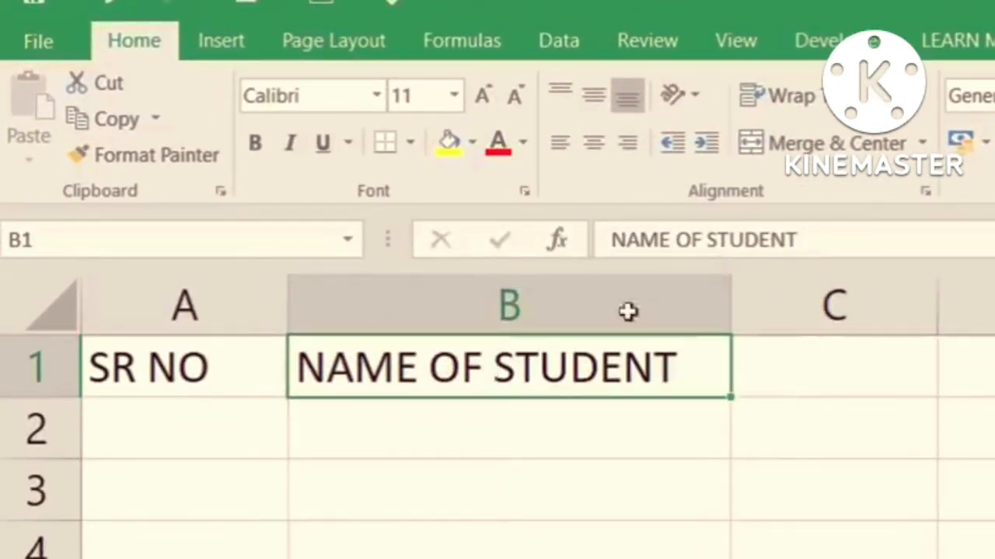
key(ctrl+z)
double_click(502, 306)
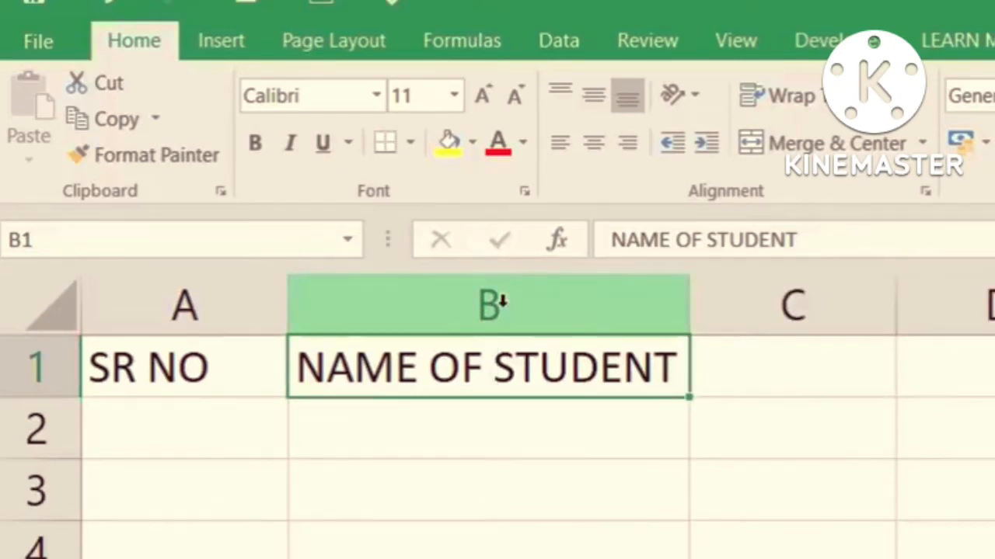
key(ctrl+z)
- Widen column B well beyond its heading, and auto-fit its width to the NAME OF STUDENT text
drag(671, 317, 723, 321)
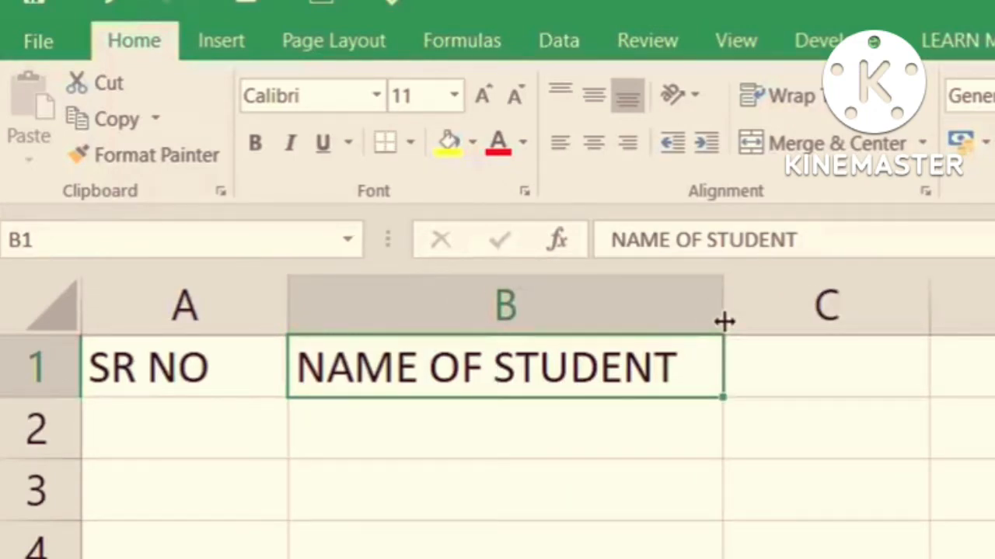
drag(723, 321, 948, 333)
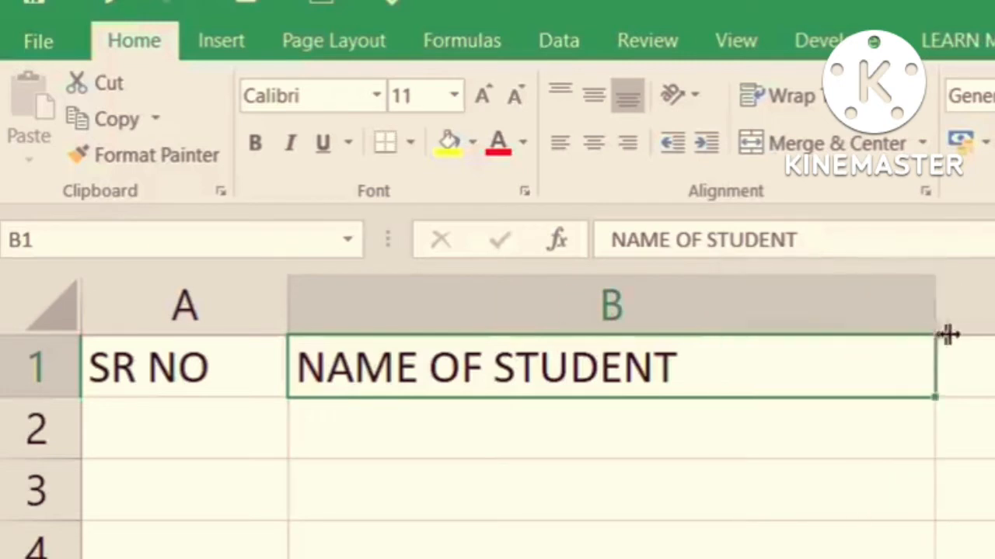
double_click(935, 313)
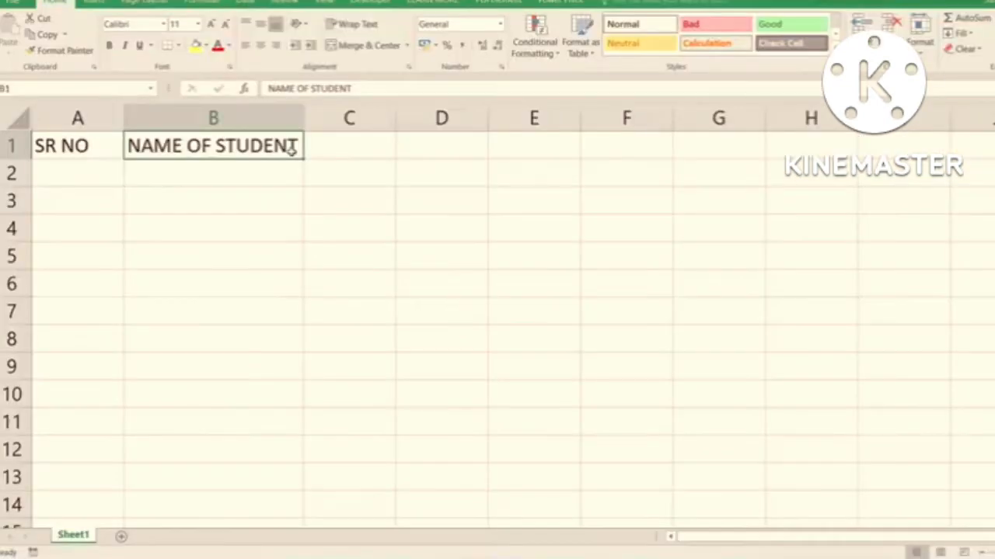
- Enter the headings SUB1, SUB2, SUB3 and TOTAL in cells C1 through F1
click(342, 150)
text(SU)
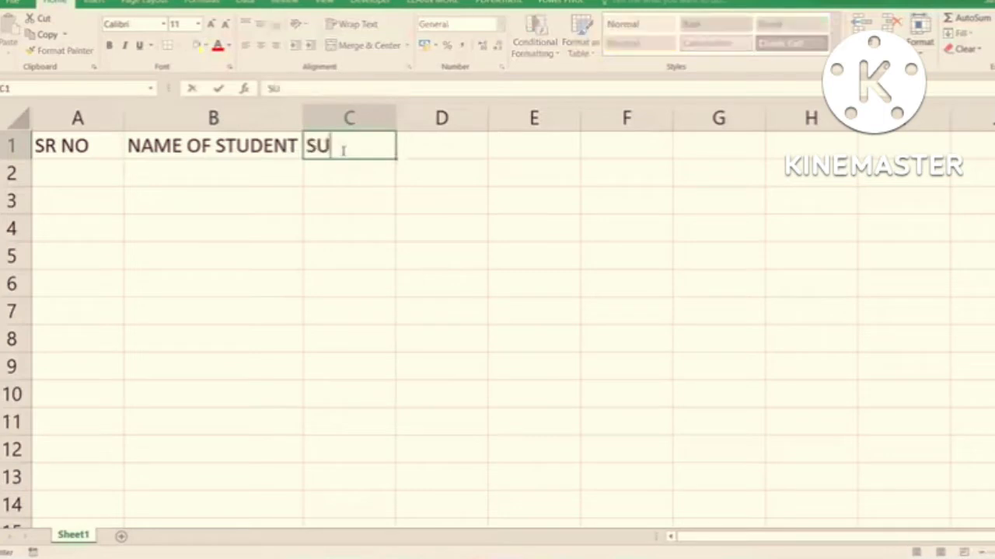
text(B1)
key(Tab)
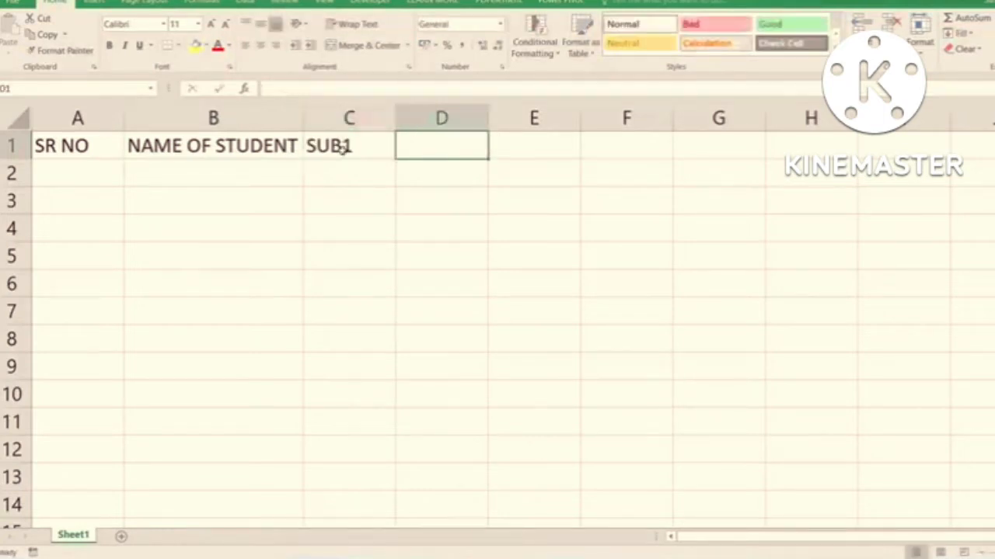
text(SUB2)
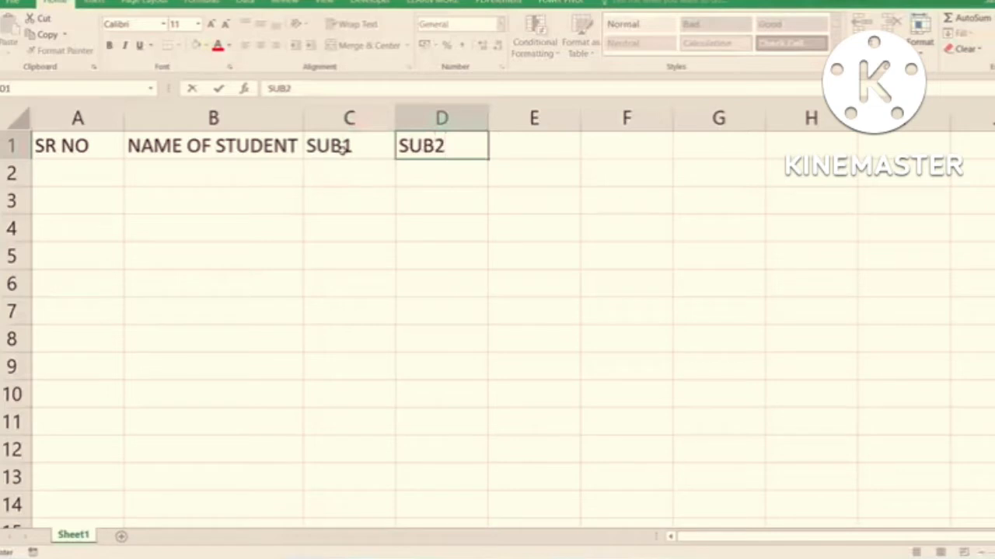
key(Tab)
text(SUB3)
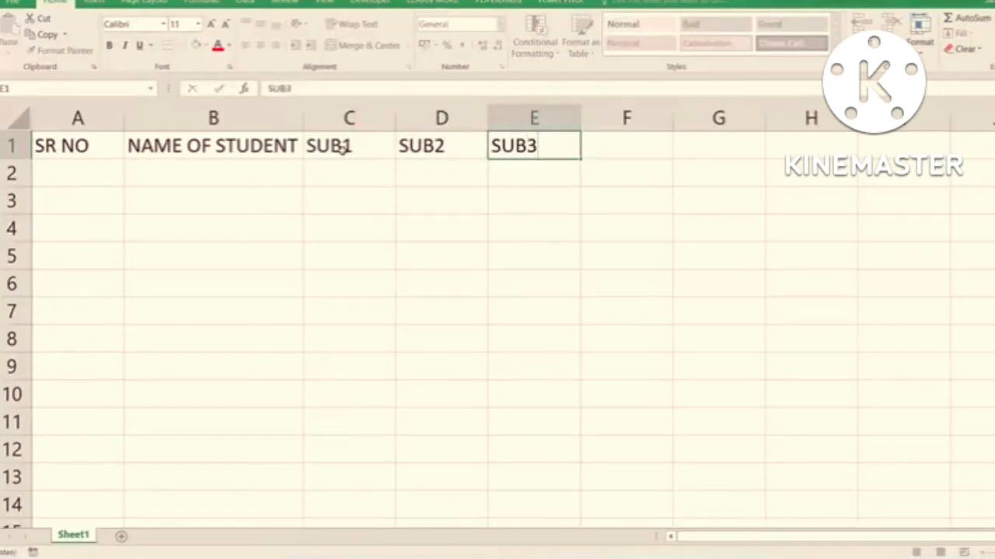
key(Tab)
text(TOTAL)
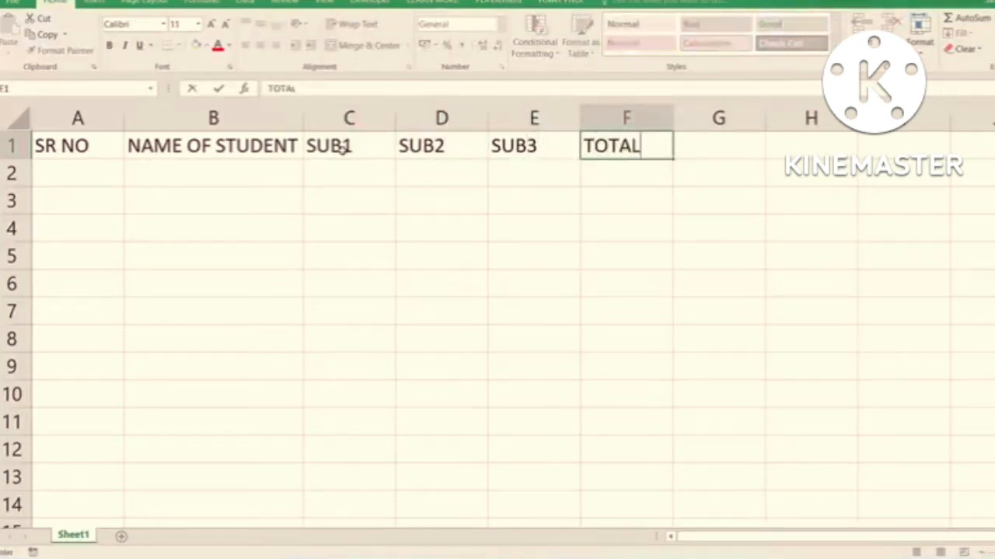
- Enter the headings MAX, MIN, COUNT and AVG in cells G1 through J1
key(Tab)
text(MAX)
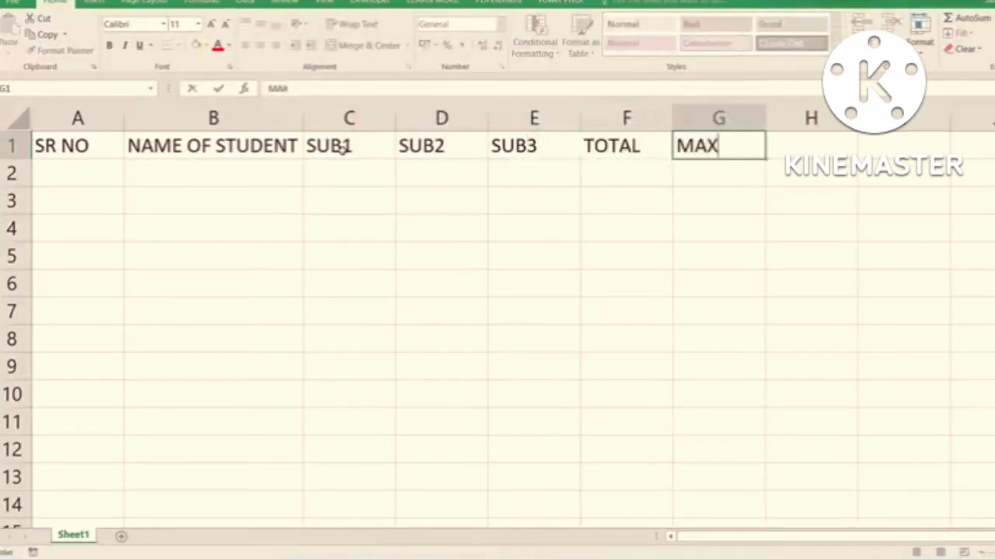
key(Tab)
text(MIN)
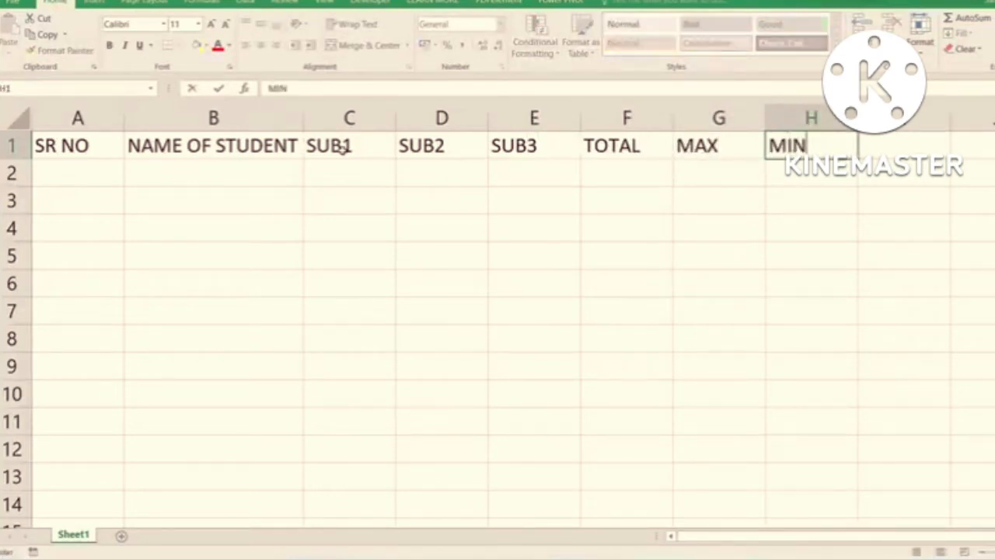
key(Tab)
text(COUNT)
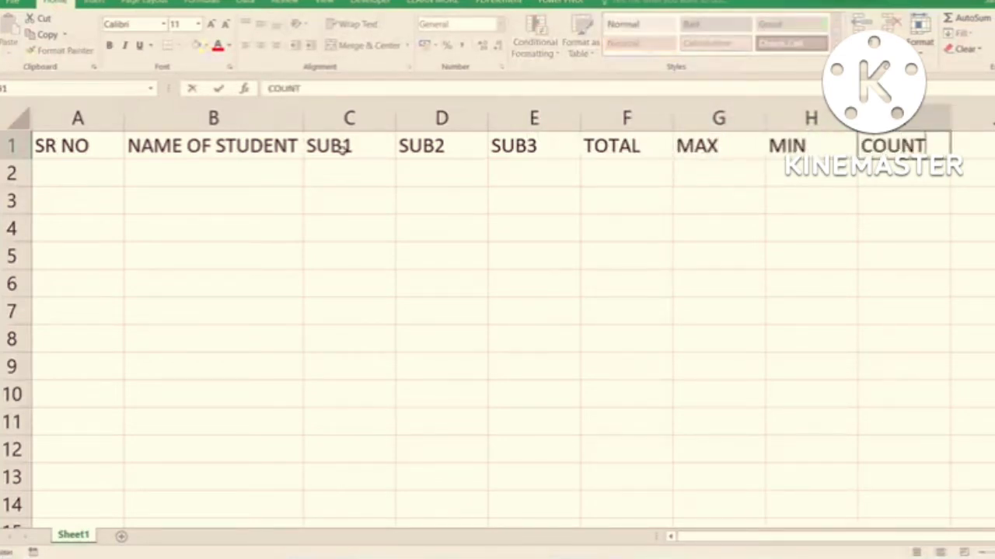
key(Tab)
text(AVG)
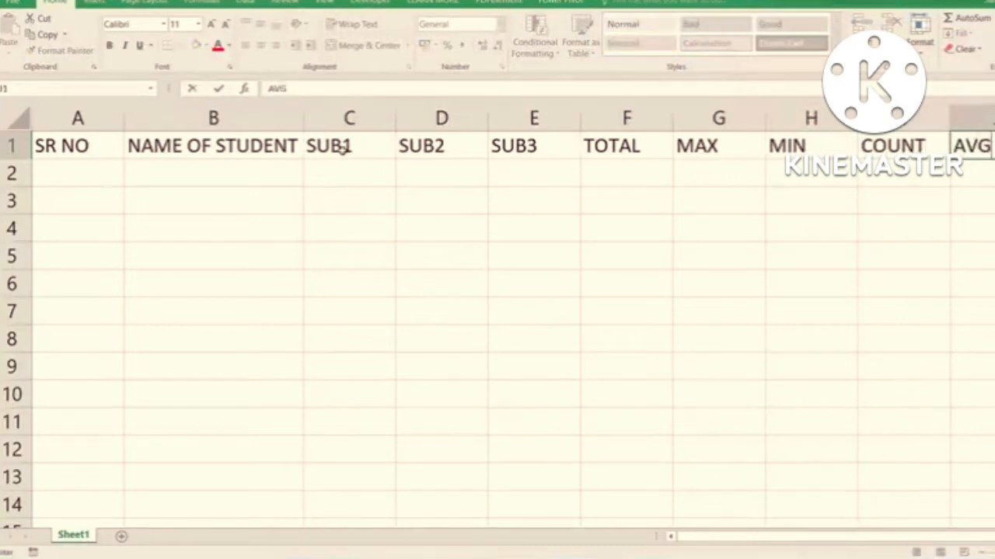
- Enter the headings %AGE in K1 and RESULT in L1, and add a grade heading in M1
key(Tab)
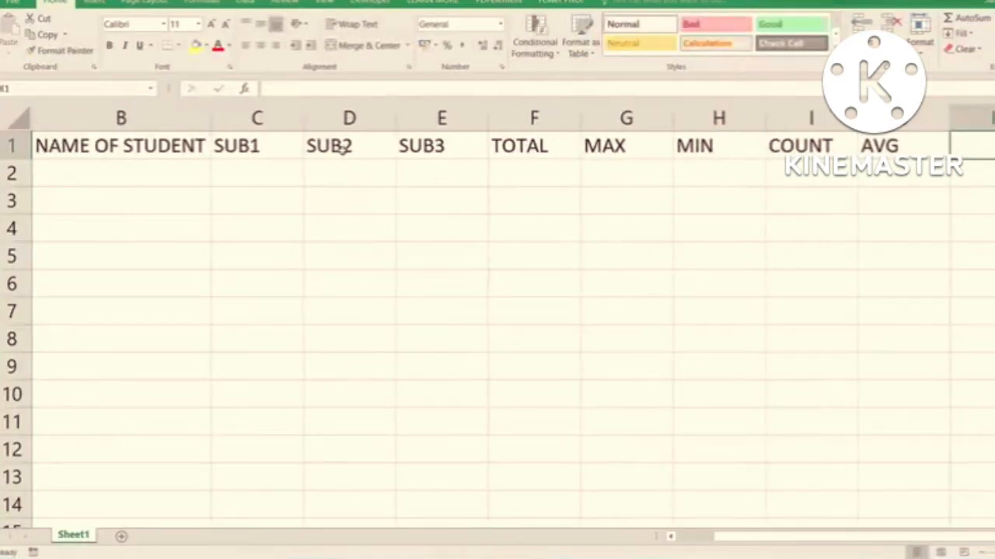
text(%AGE)
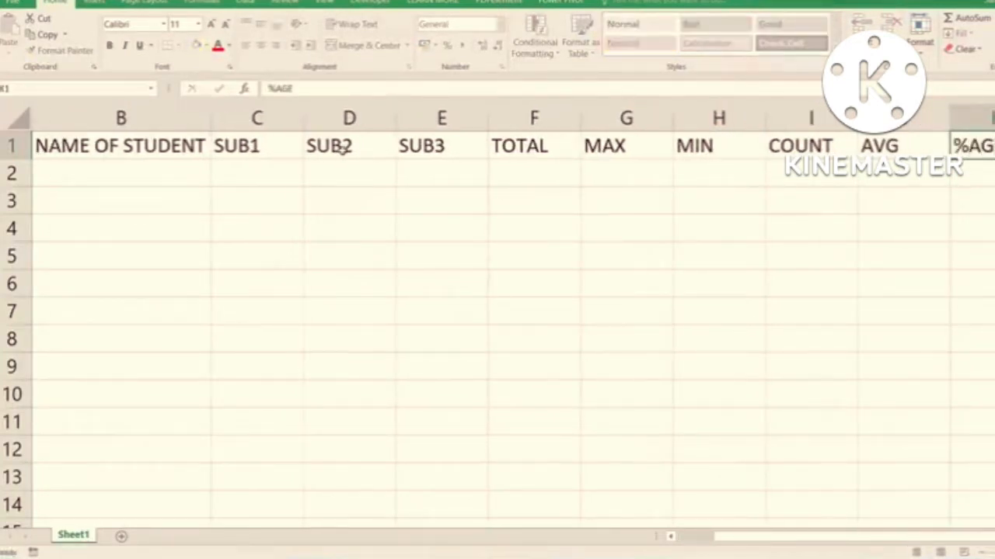
key(Tab)
text(RESULT)
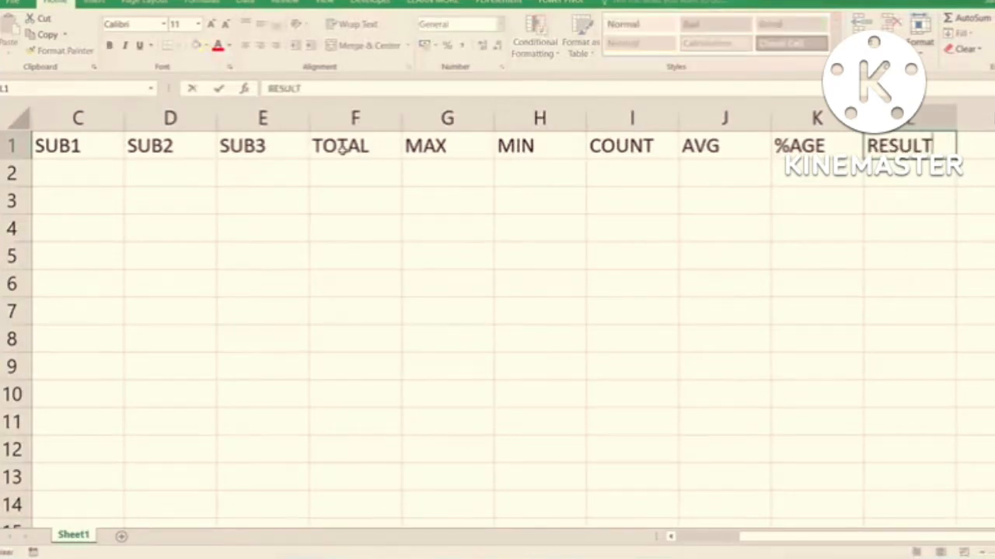
key(Tab)
text(GRA)
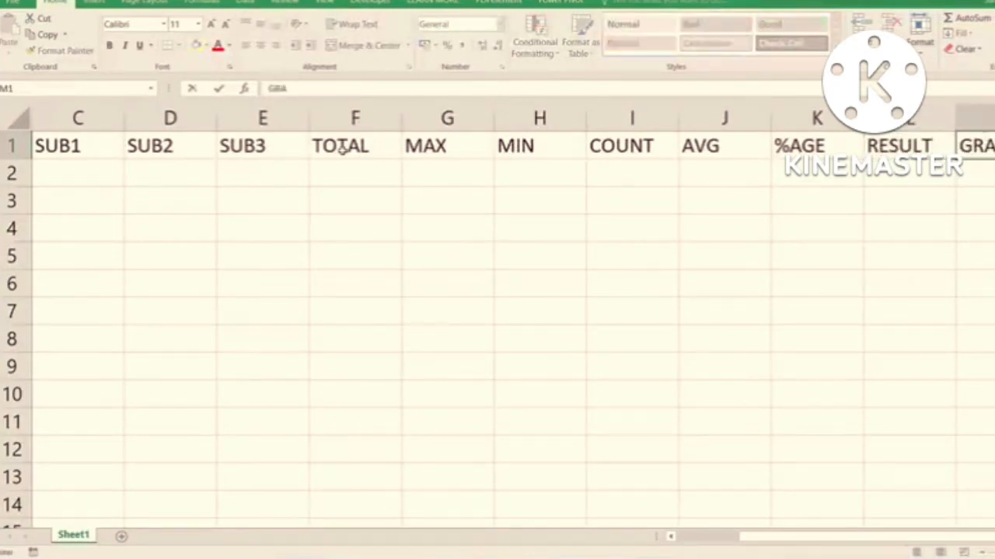
key(Left)
key(Left)
key(Left)
key(Left)
key(Left)
key(Left)
key(Left)
key(Left)
key(Left)
key(Left)
key(Left)
key(Left)
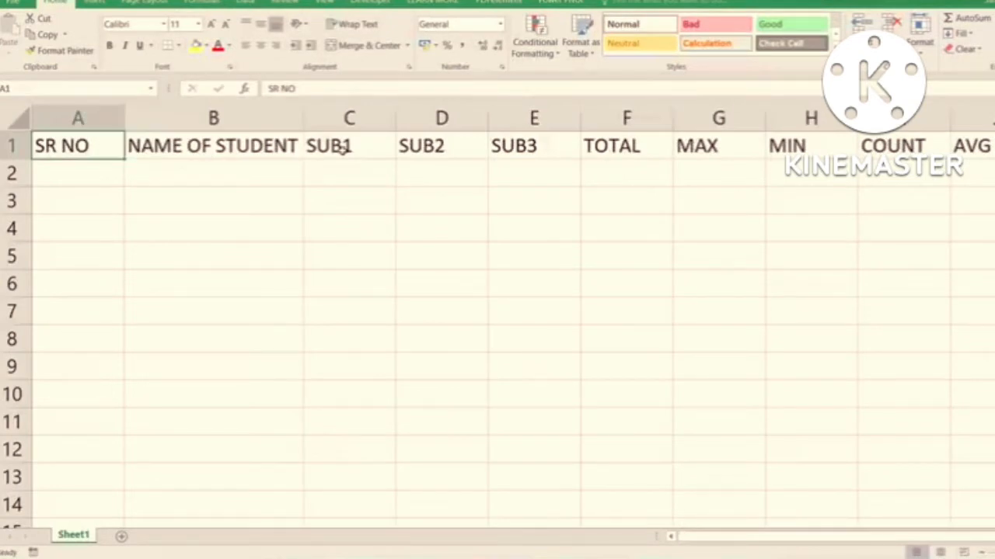
- Enter the serial numbers 1 in A2 and 2 in A3 under the SR NO heading
key(Down)
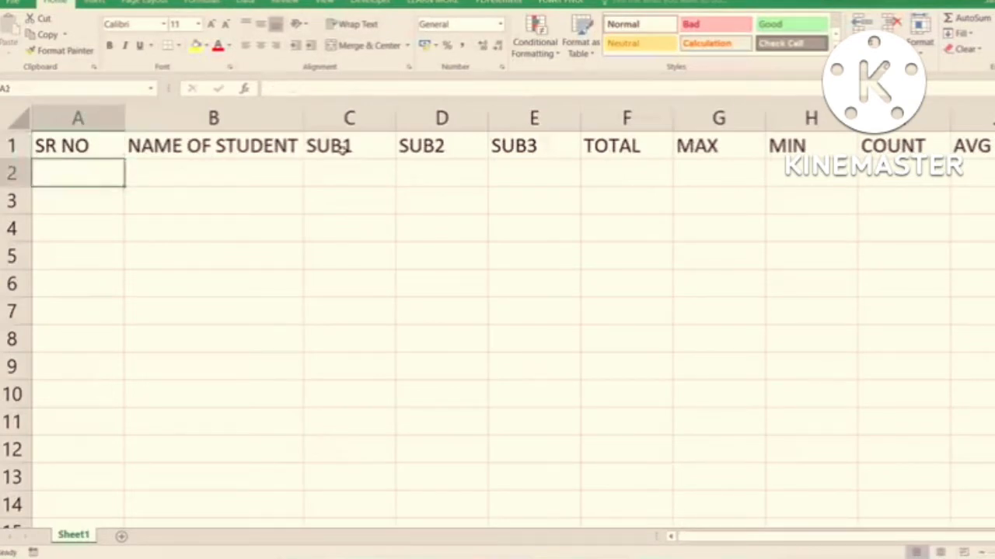
text(1)
key(Return)
text(2)
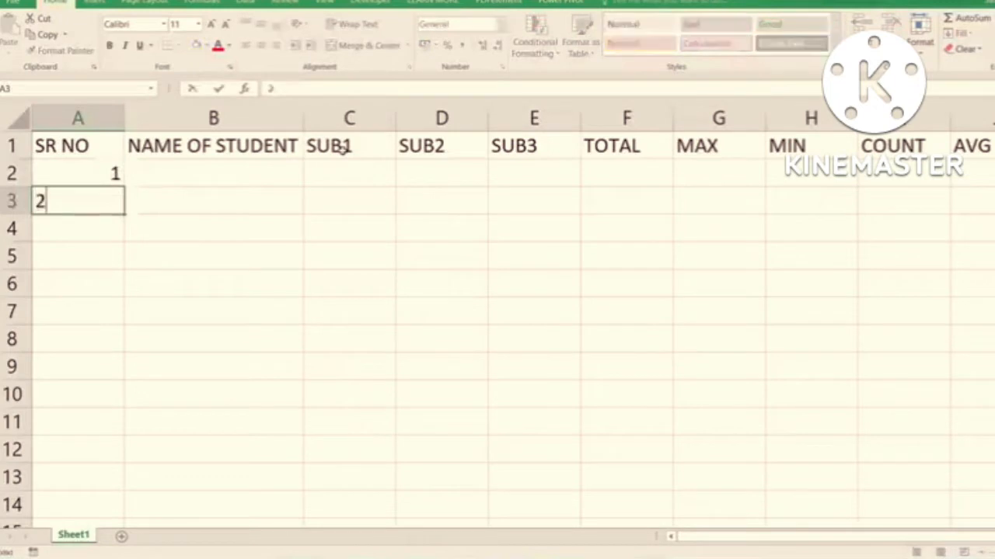
key(Return)
- Extend the 1, 2 series from A2:A3 down to A11 with the fill handle, and undo the fill
drag(104, 172, 104, 193)
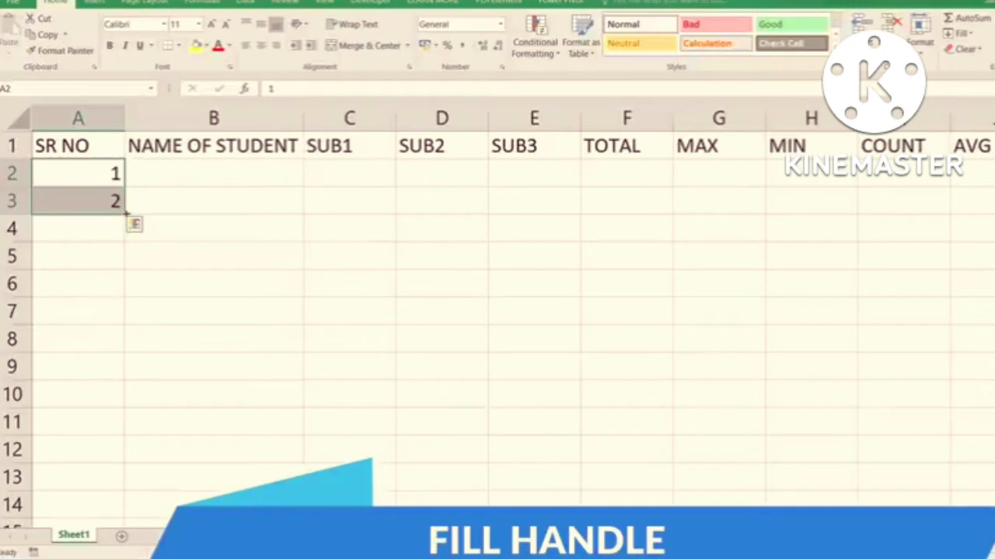
drag(126, 212, 128, 431)
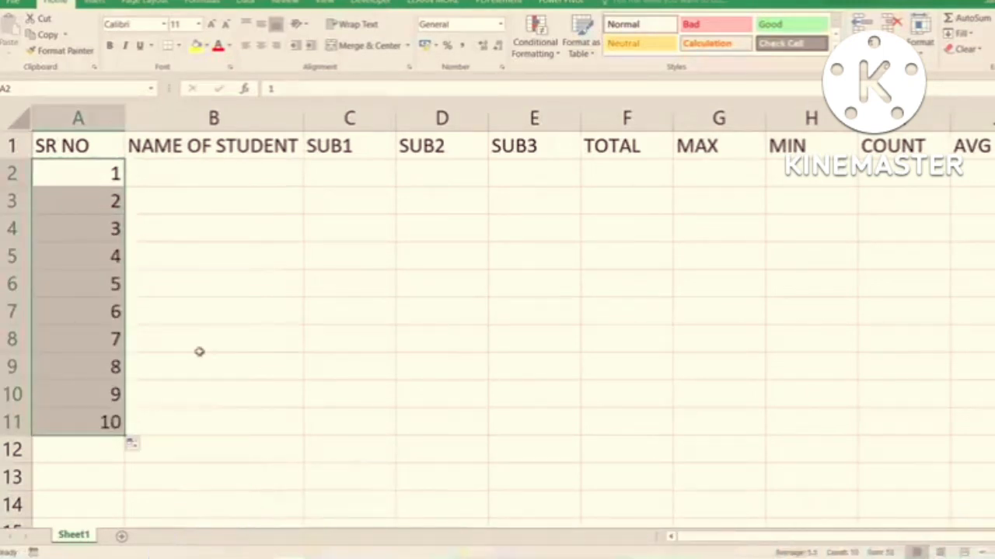
key(ctrl+z)
- Clear the 2 from A3 and enter 5 there instead
click(104, 202)
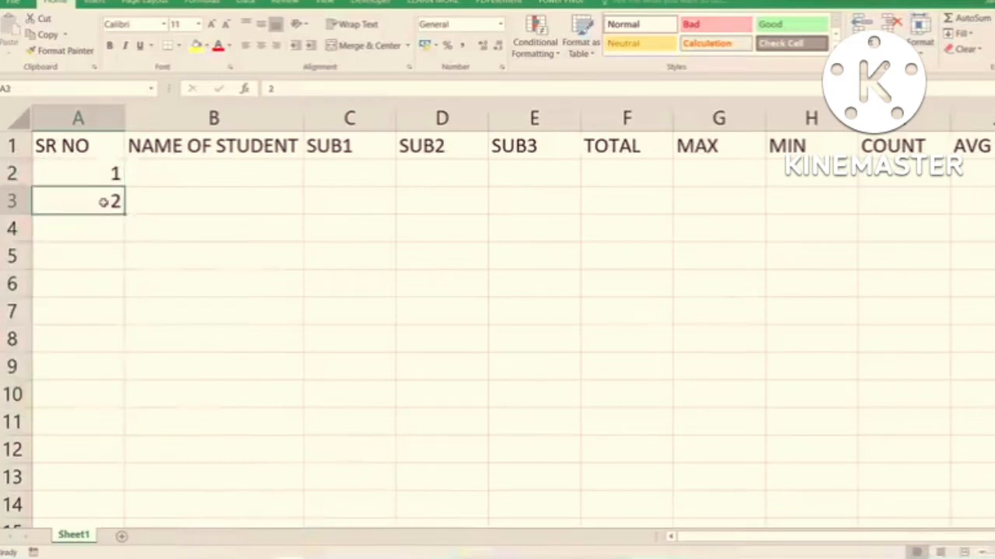
key(Delete)
click(102, 173)
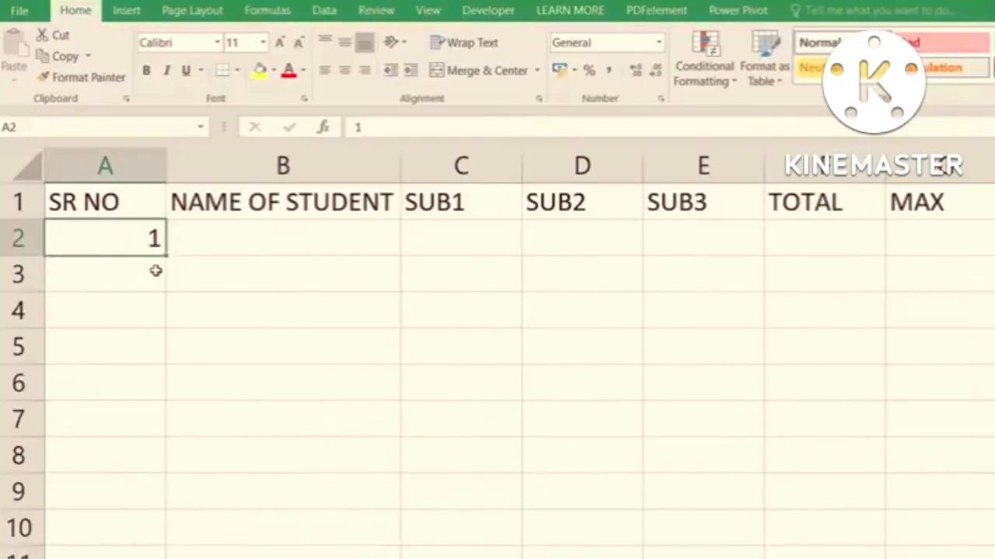
click(117, 193)
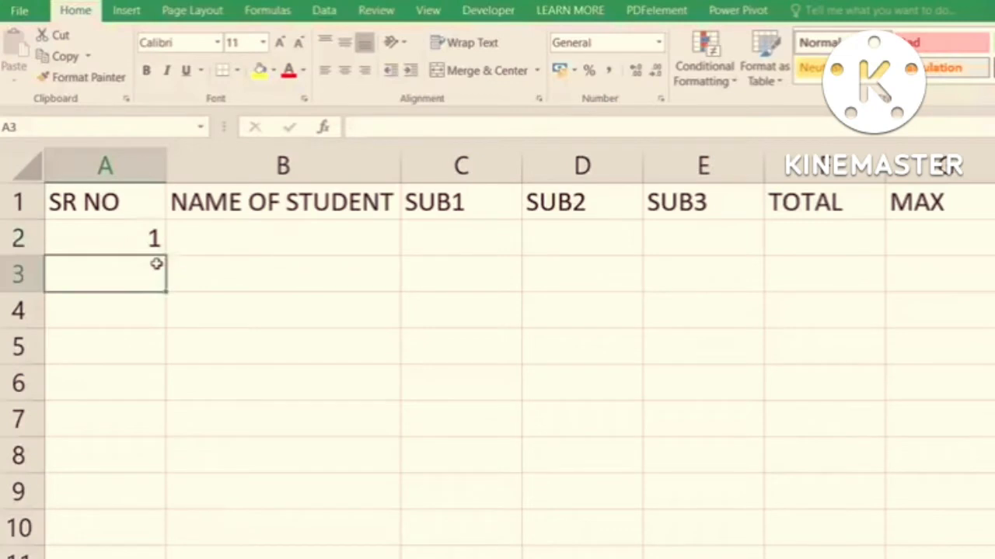
text(5)
key(Return)
- Extend the 1, 5 series from A2:A3 down to A10, undo the fill and select A3
drag(148, 238, 195, 518)
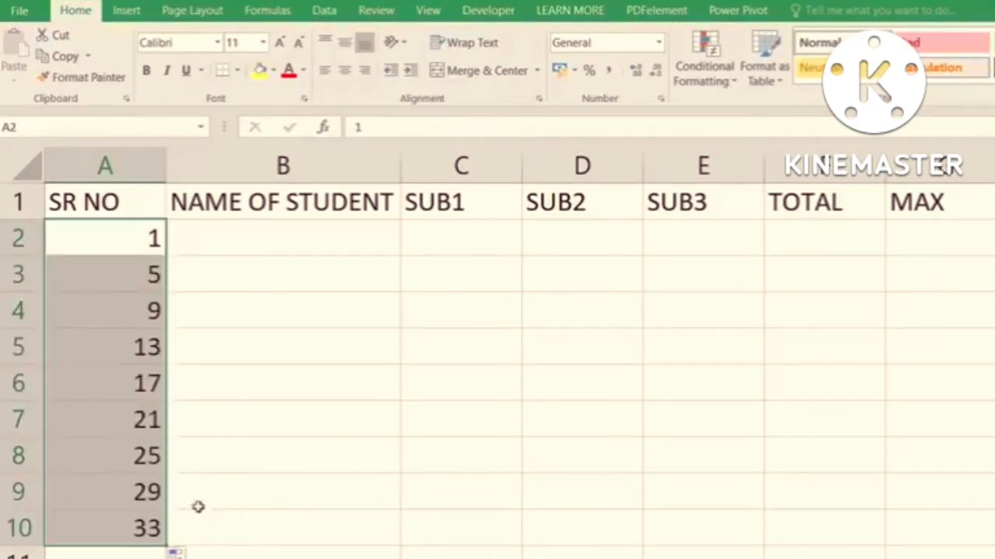
key(ctrl+z)
click(129, 275)
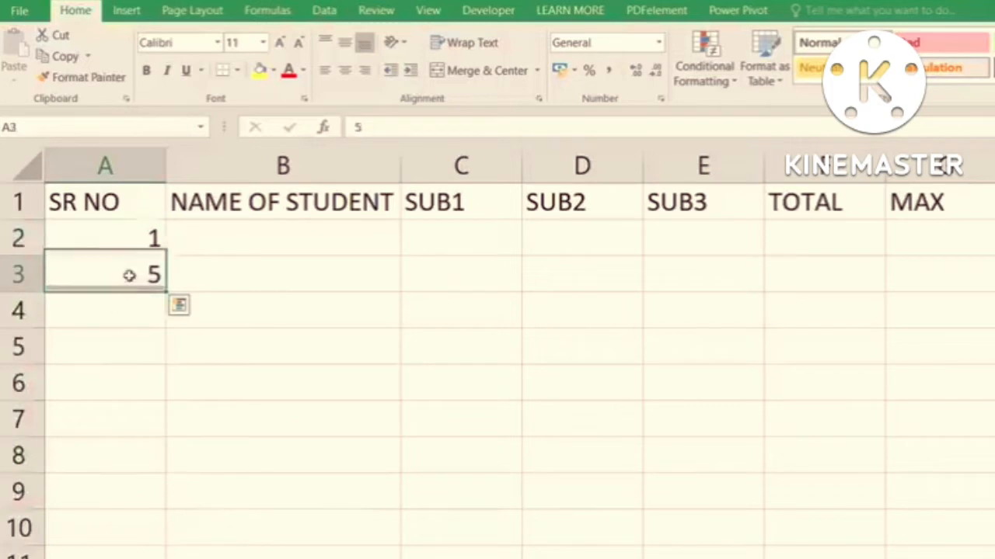
- Clear the 5 from A3, fill the 1 from A2 down past row 10, and undo that fill
key(Delete)
click(154, 243)
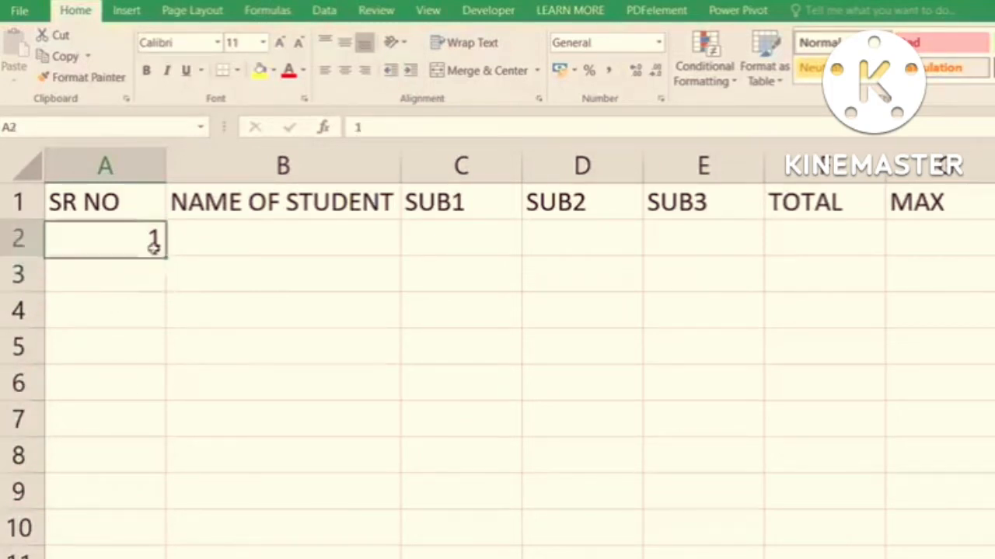
mouse_move(164, 259)
mouse_down()
mouse_move(172, 517)
mouse_move(156, 558)
mouse_up()
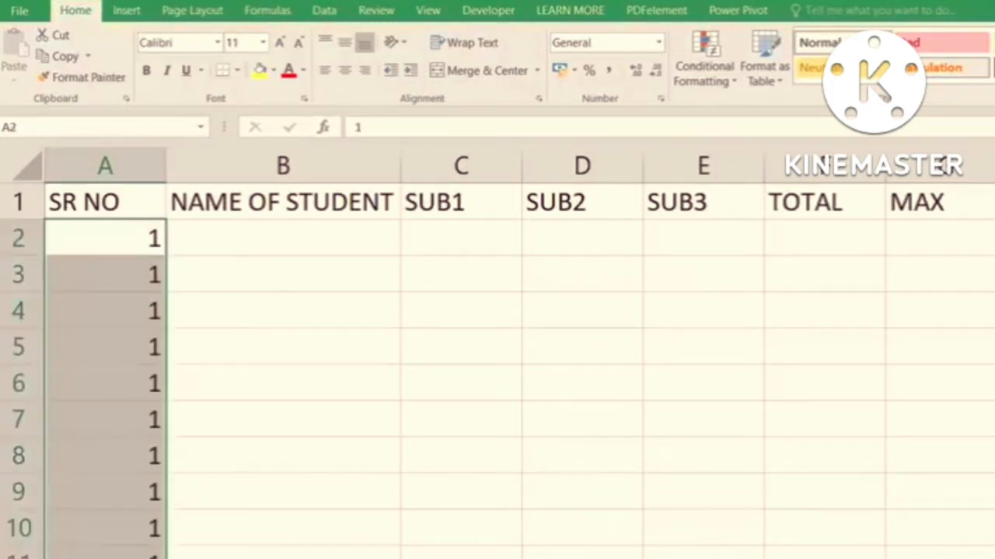
key(ctrl+z)
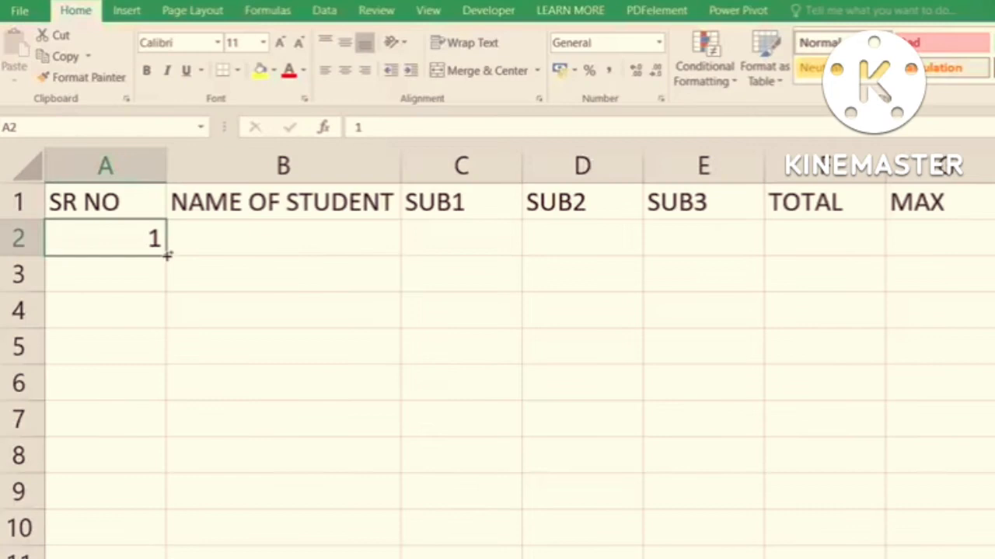
- Fill A2 down to A10 as a number series, switch the fill to Copy Cells, and undo it
drag(167, 255, 172, 522)
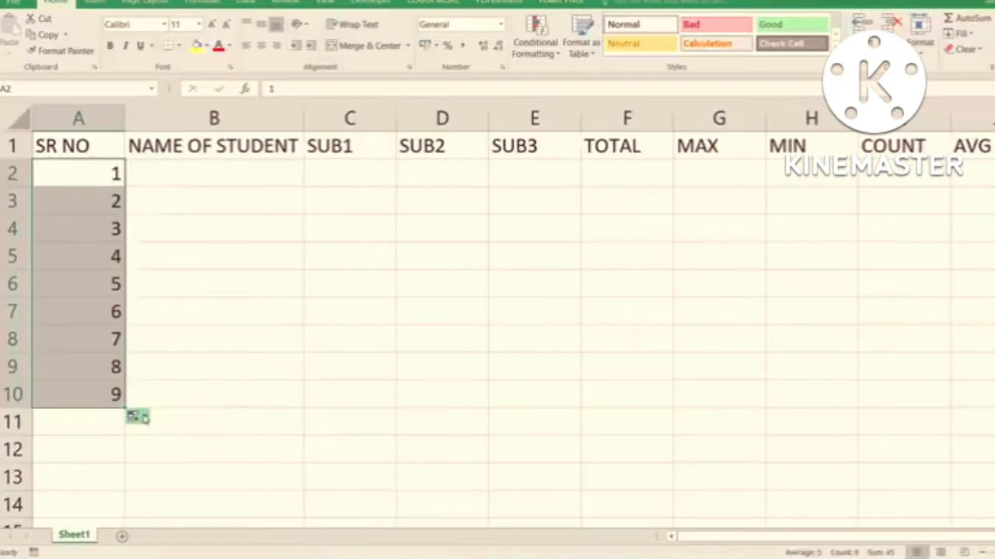
click(191, 556)
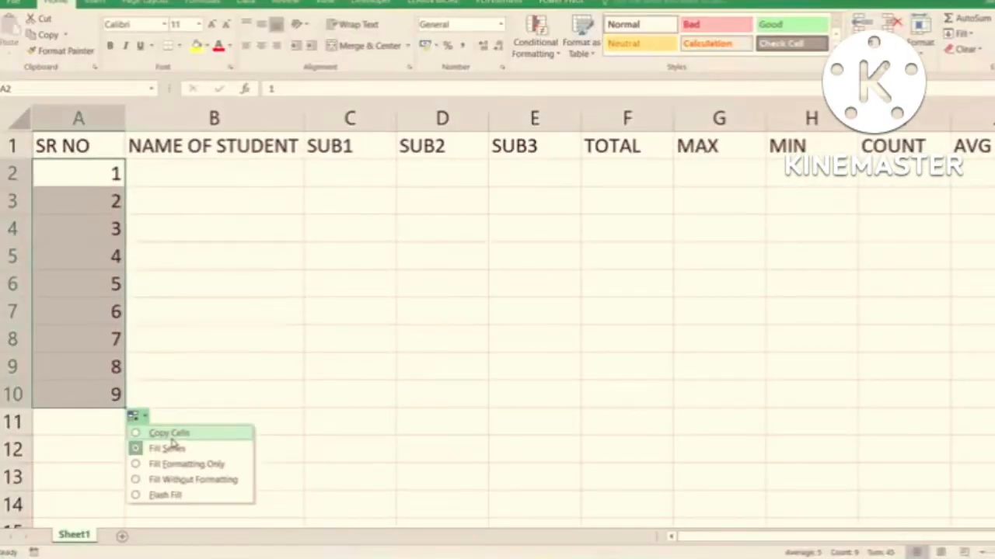
click(171, 433)
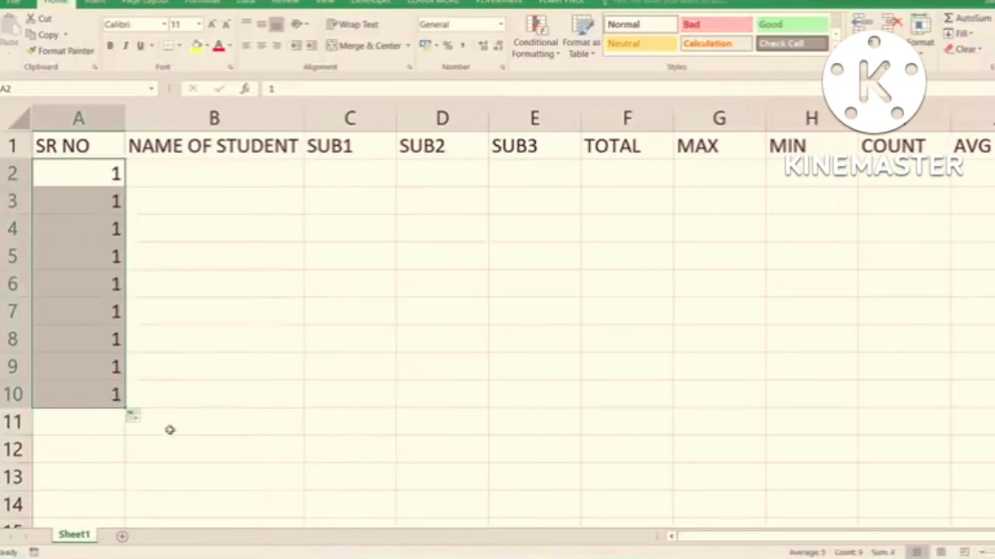
key(ctrl+z)
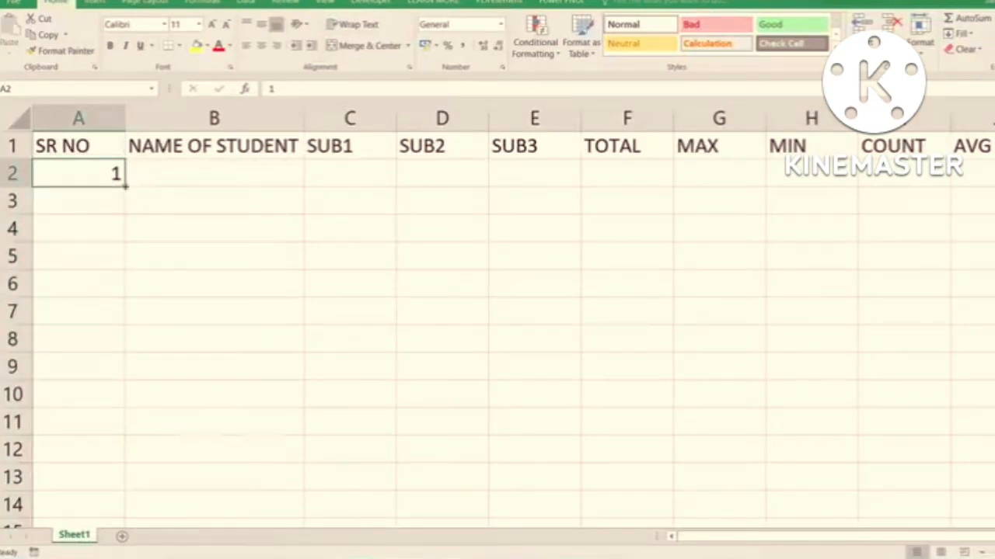
- Fill A2 down to A6 and set the fill option to Fill Series for serial numbers 1 to 5
drag(124, 185, 125, 311)
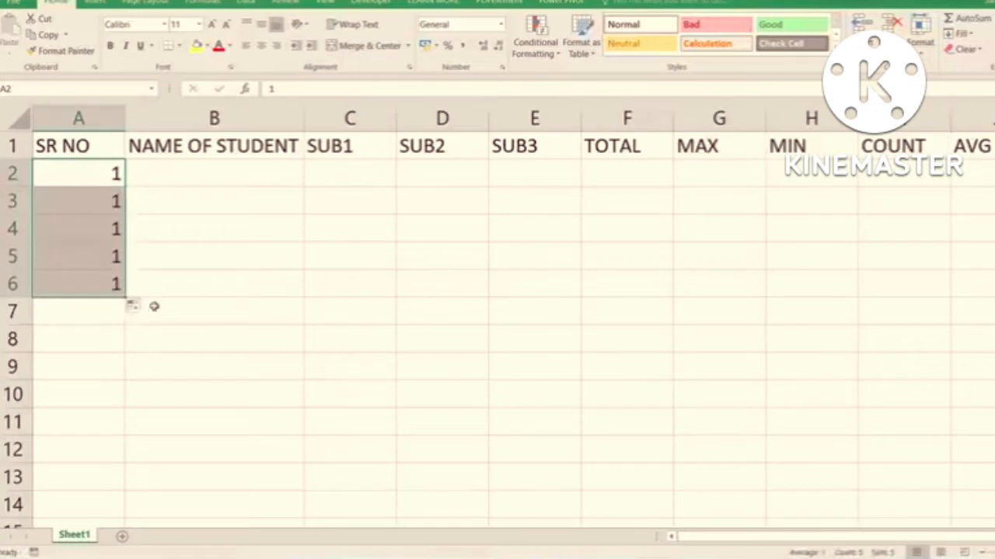
click(146, 308)
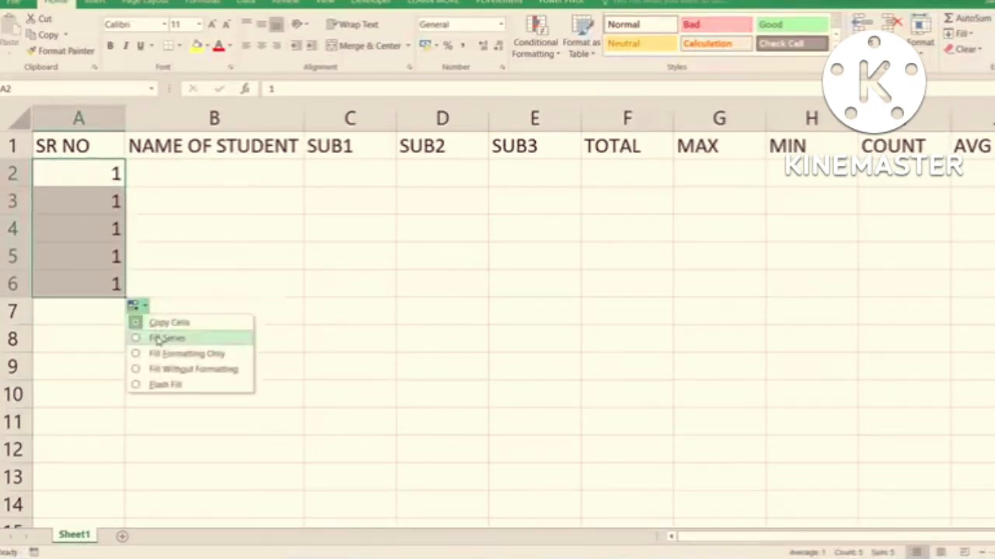
click(158, 339)
- Enter the student names A, B, C, D and E in B2 to B6 under NAME OF STUDENT
click(196, 178)
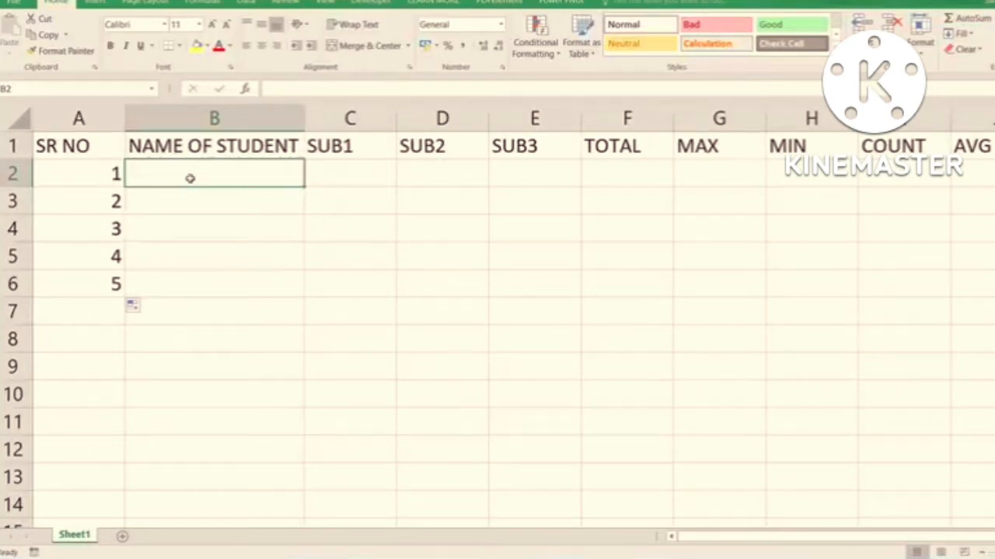
text(A)
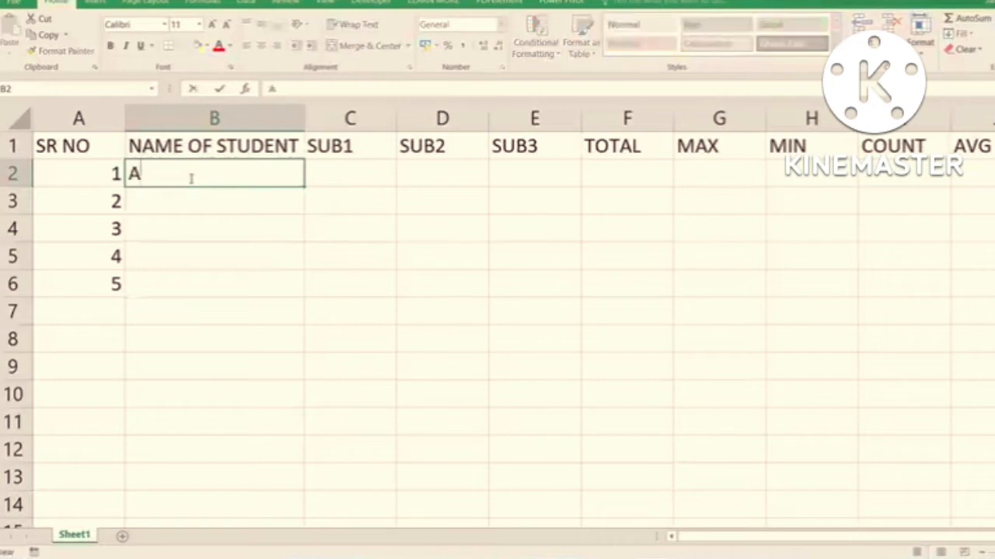
key(Return)
text(B)
key(Return)
text(C)
key(Return)
text(D)
key(Return)
text(E)
key(Return)
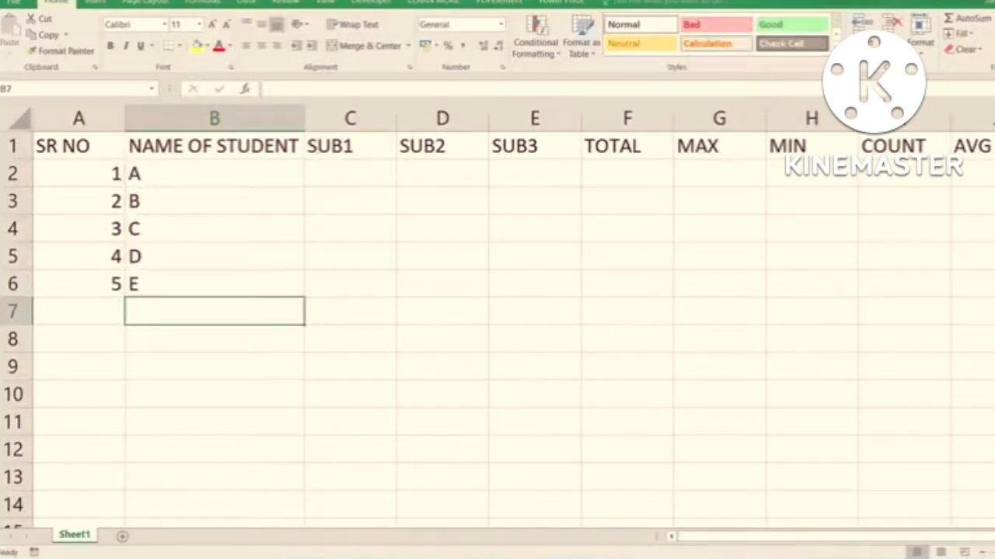
- Autofit the widths of the MIN and MAX columns to their headings
click(825, 125)
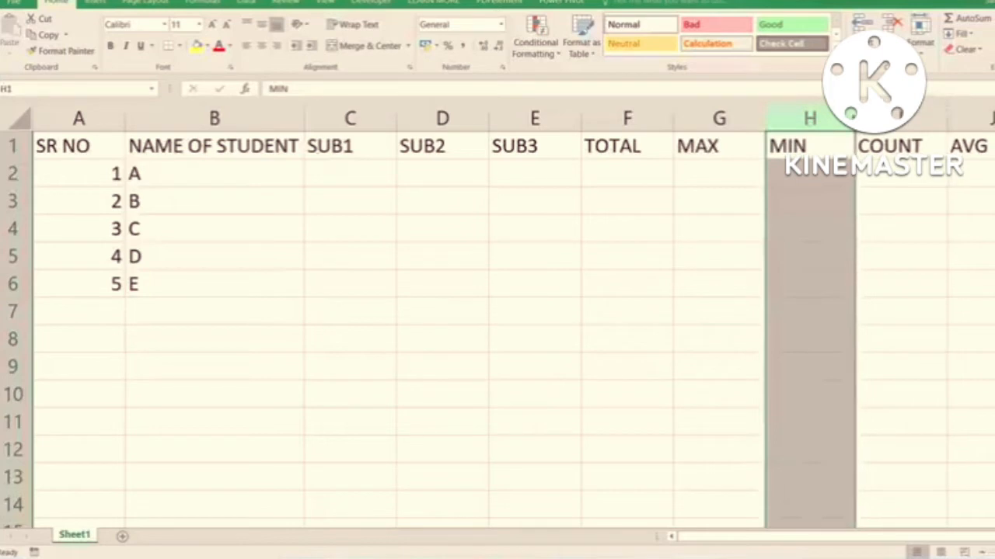
double_click(859, 119)
double_click(763, 117)
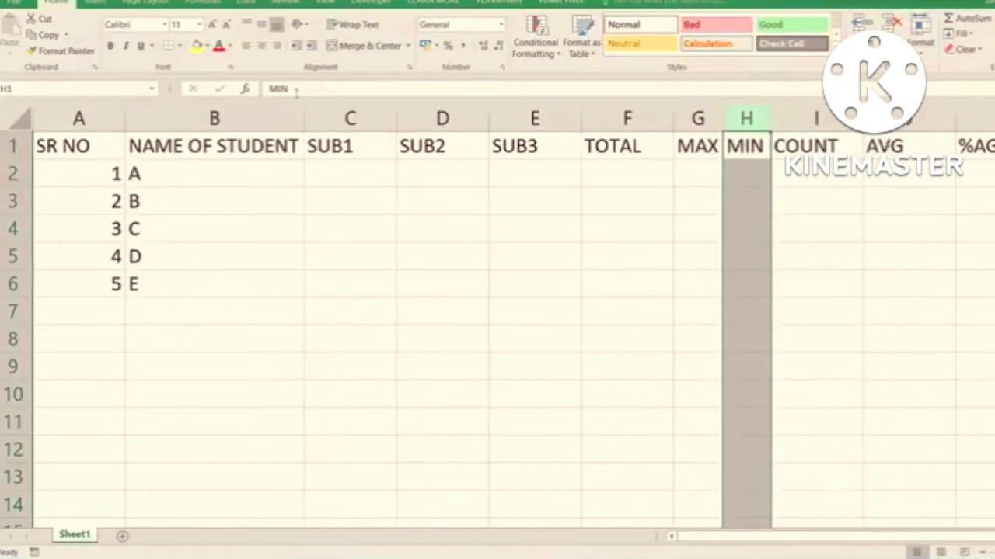
- Select columns A through N and autofit all their widths at once
drag(102, 117, 932, 120)
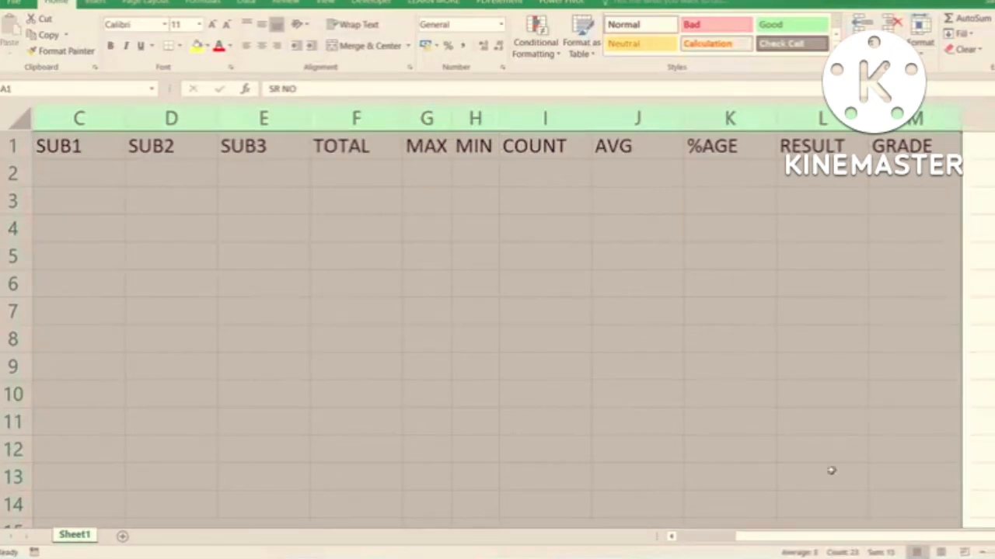
click(722, 537)
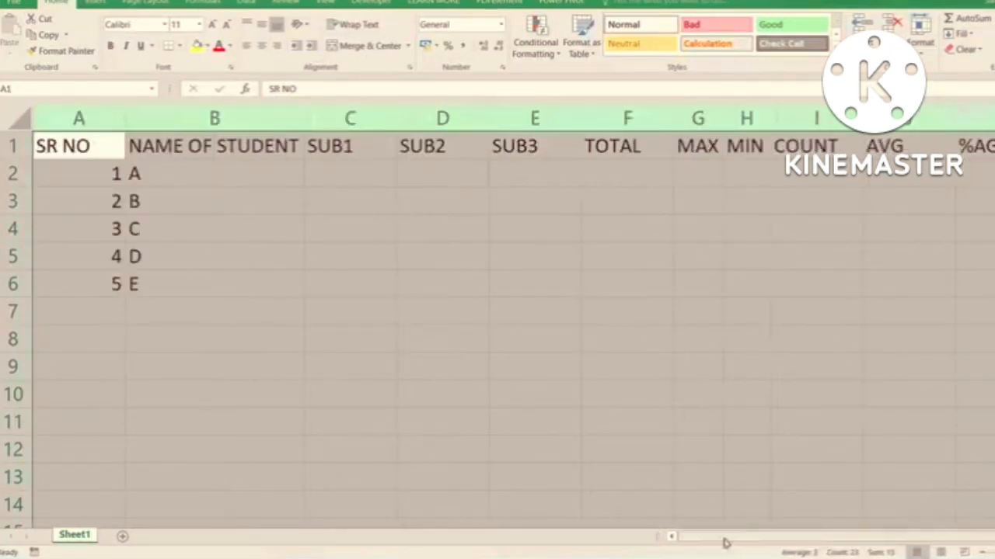
click(77, 116)
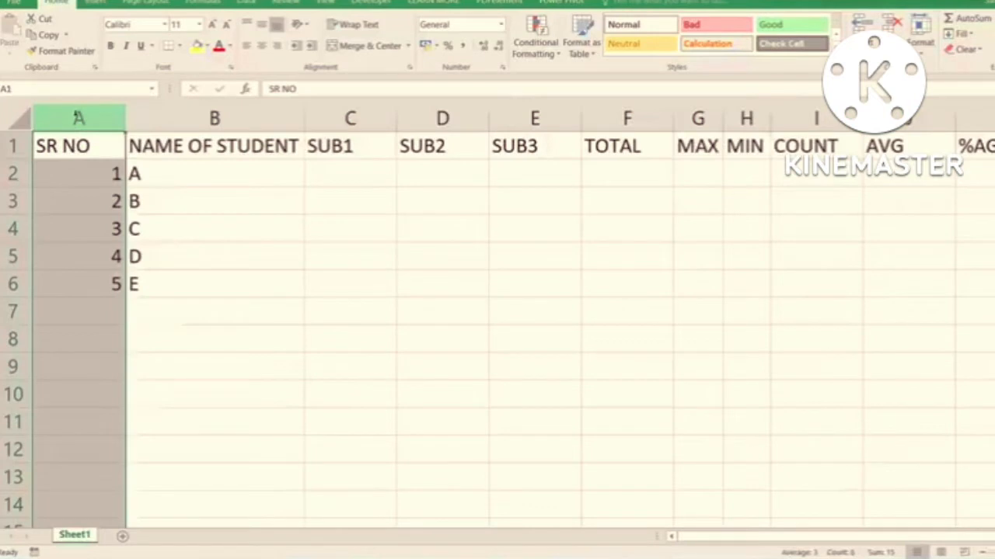
drag(83, 116, 982, 114)
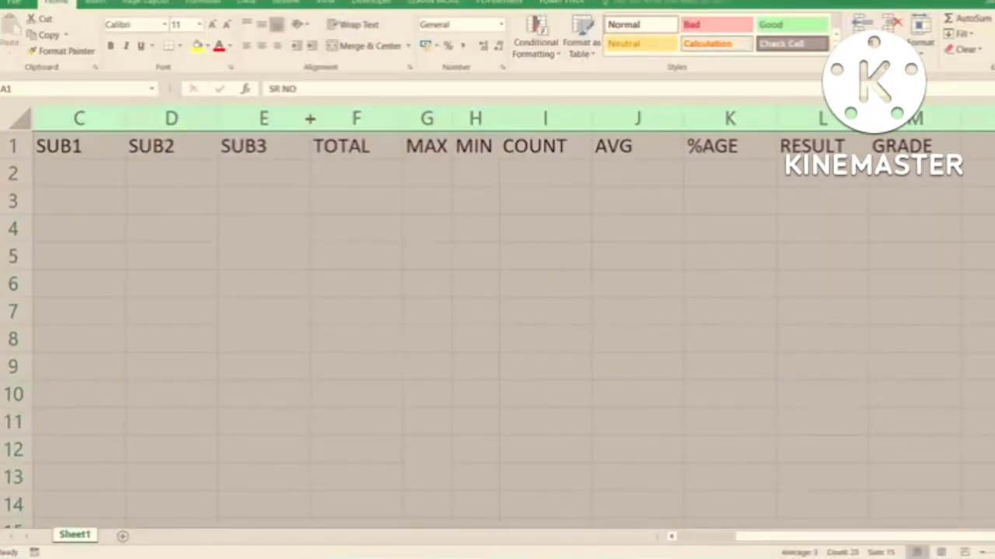
double_click(310, 118)
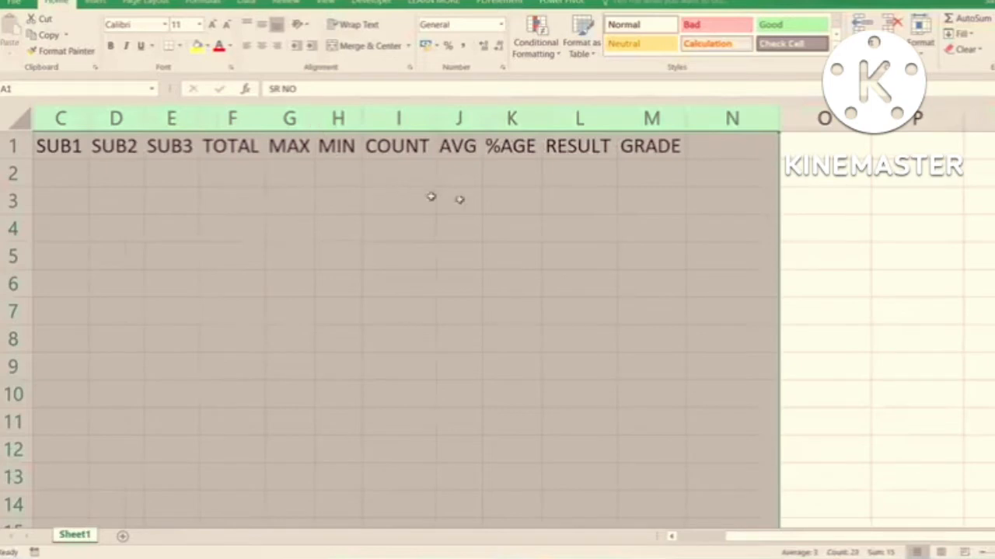
- Undo the autofit of the columns and select the entire data table A1:M6
drag(472, 200, 55, 148)
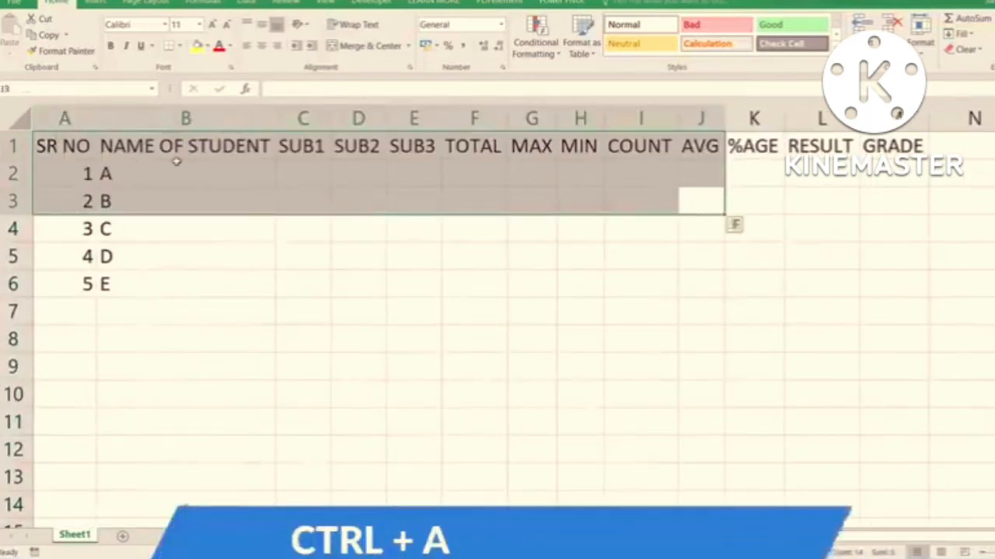
key(ctrl+a)
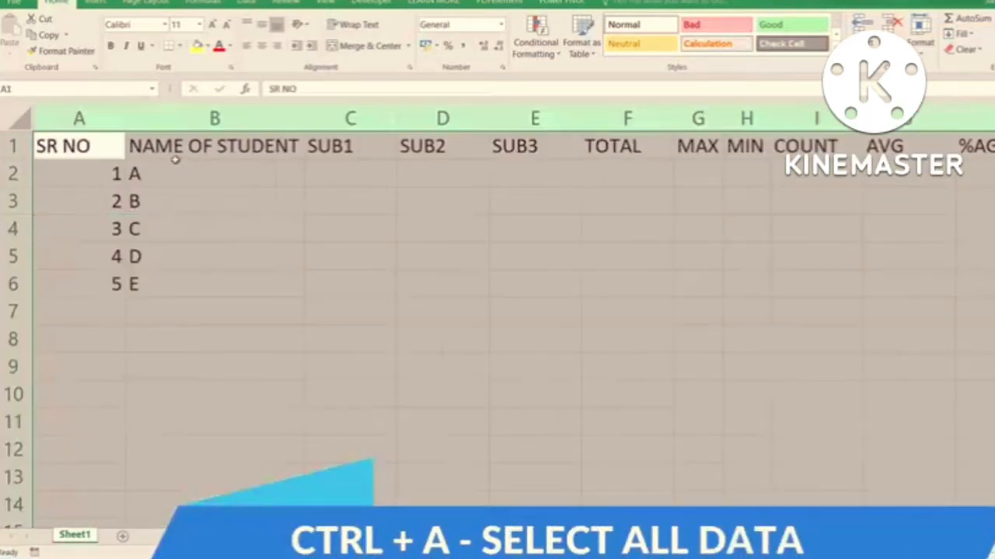
click(92, 147)
key(ctrl+a)
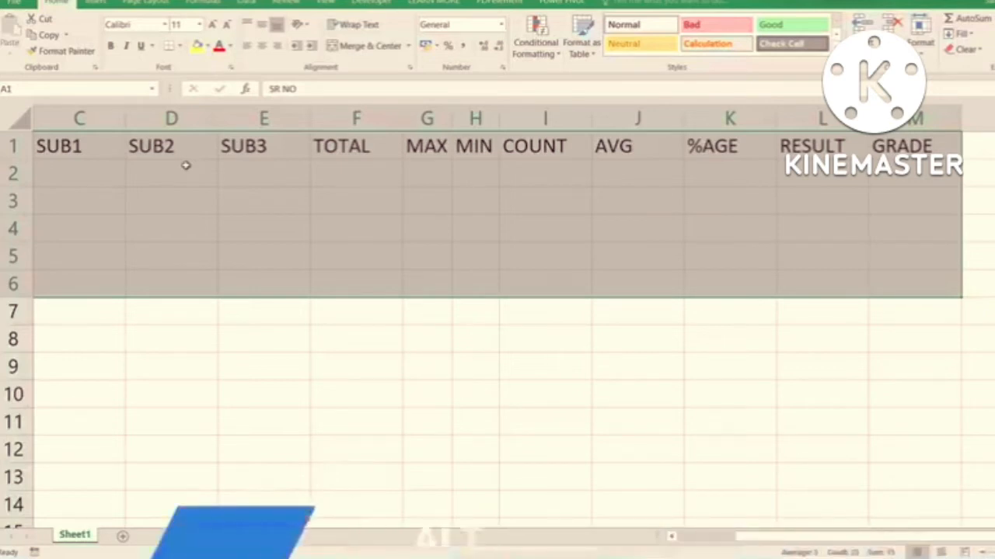
- Apply AutoFit Column Width to the selected table A1:M6
key(alt+h)
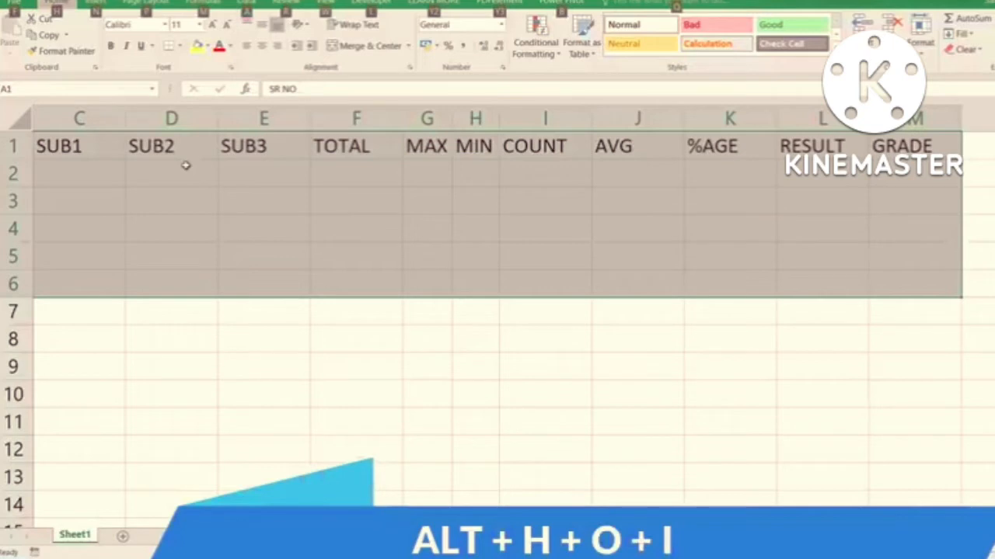
key(h)
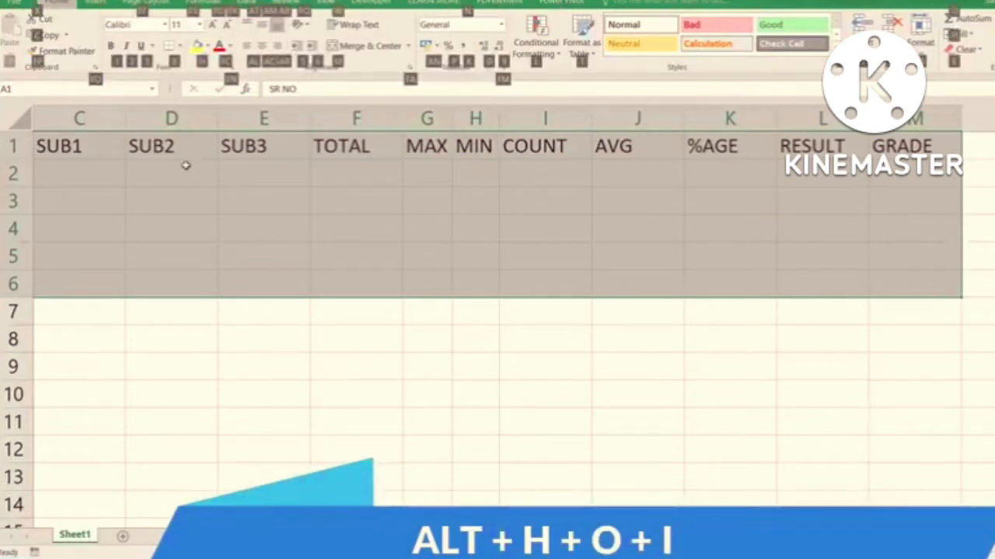
key(o)
key(i)
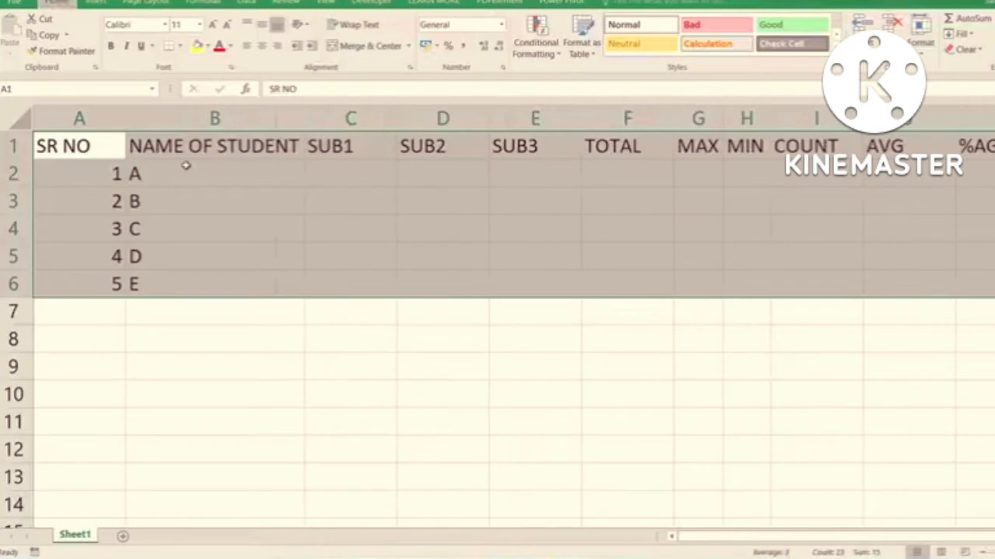
key(alt+h)
key(o)
key(i)
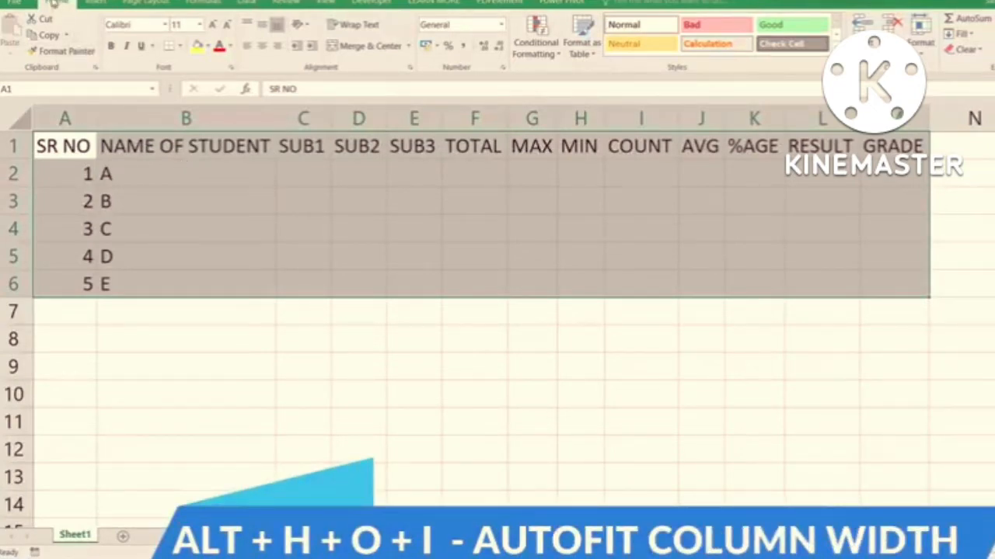
- Examine where AutoFit Column Width sits among the cell format options, close them without applying anything, and select C2
key(alt)
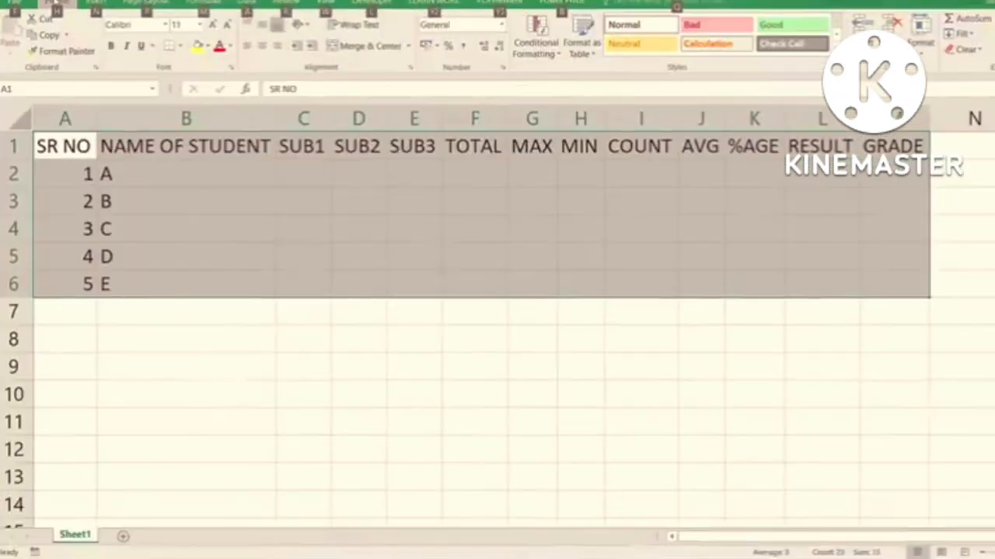
key(h)
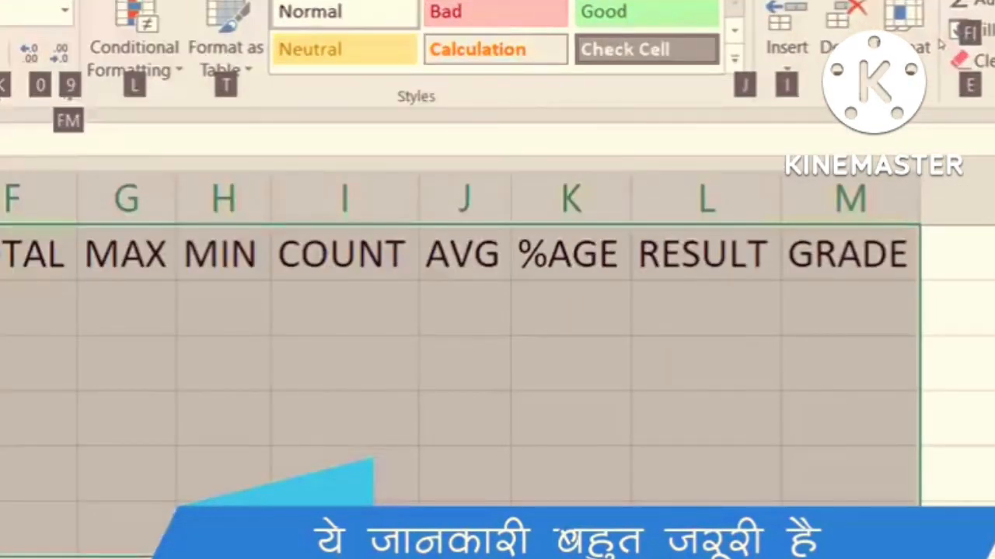
key(o)
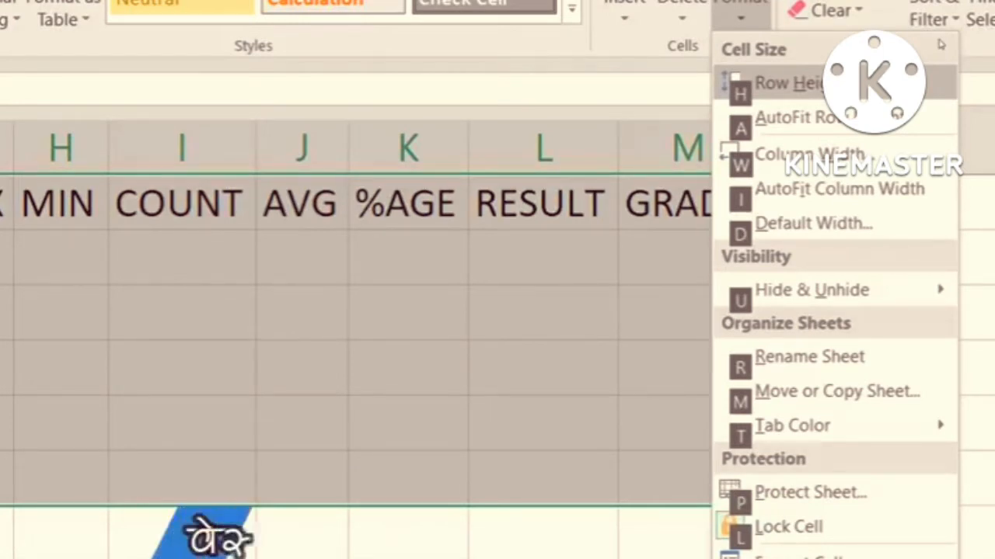
key(h)
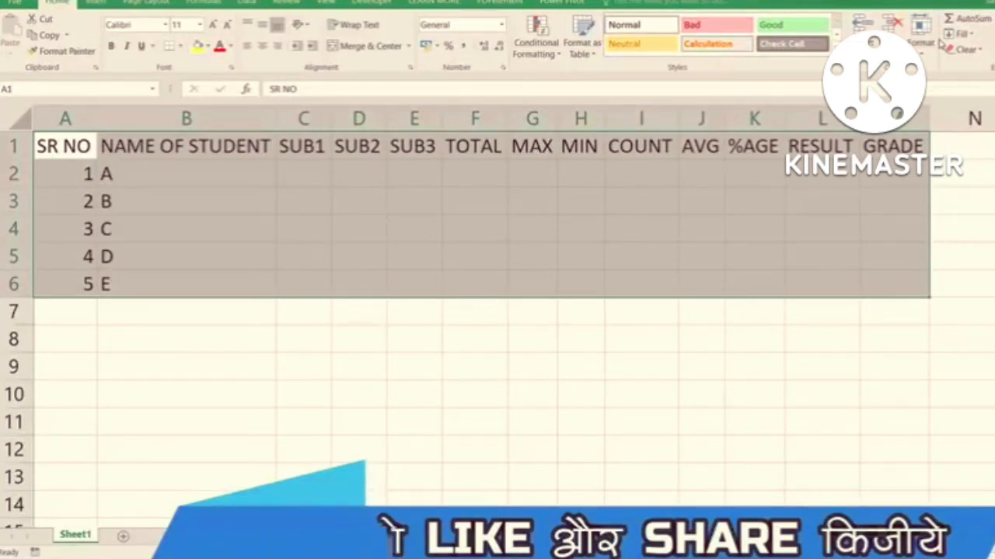
key(alt)
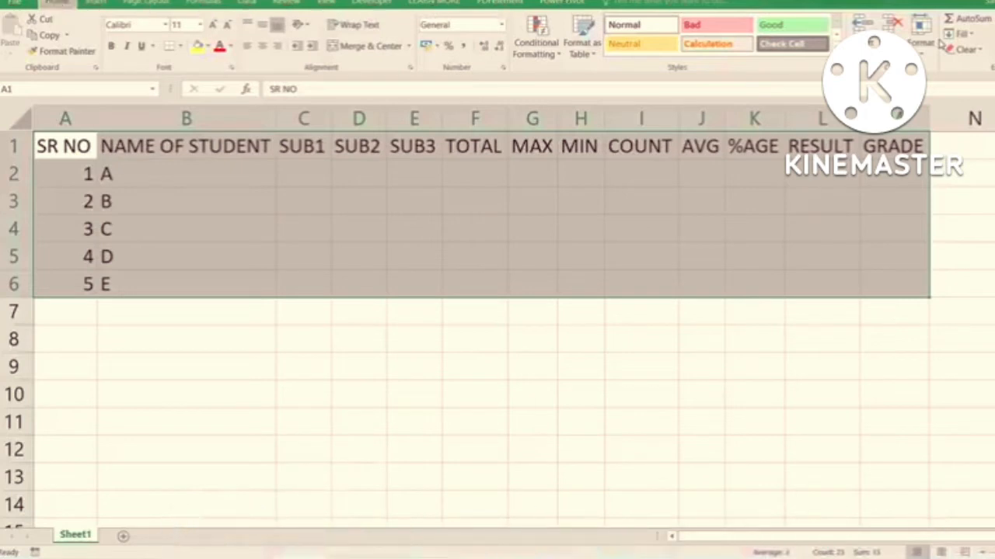
key(h)
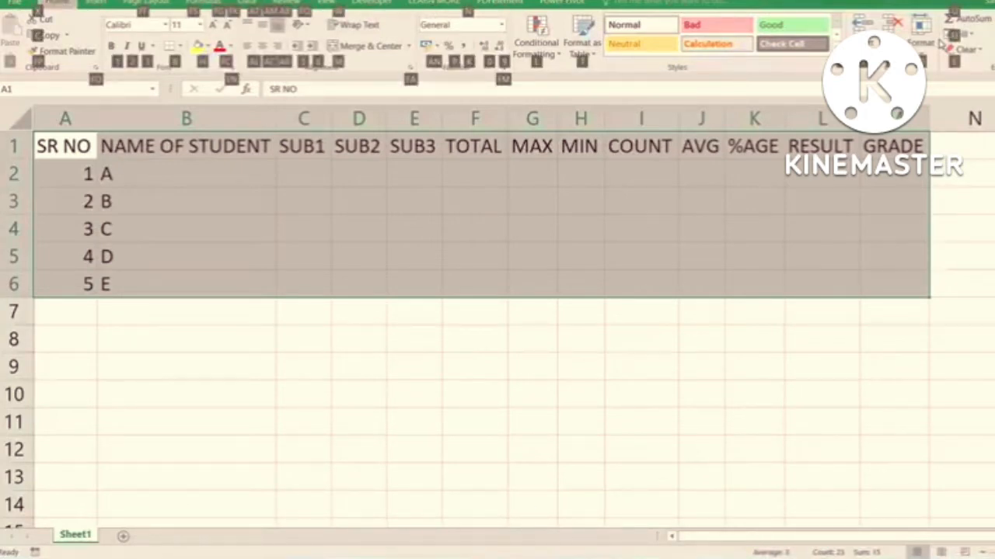
key(Escape)
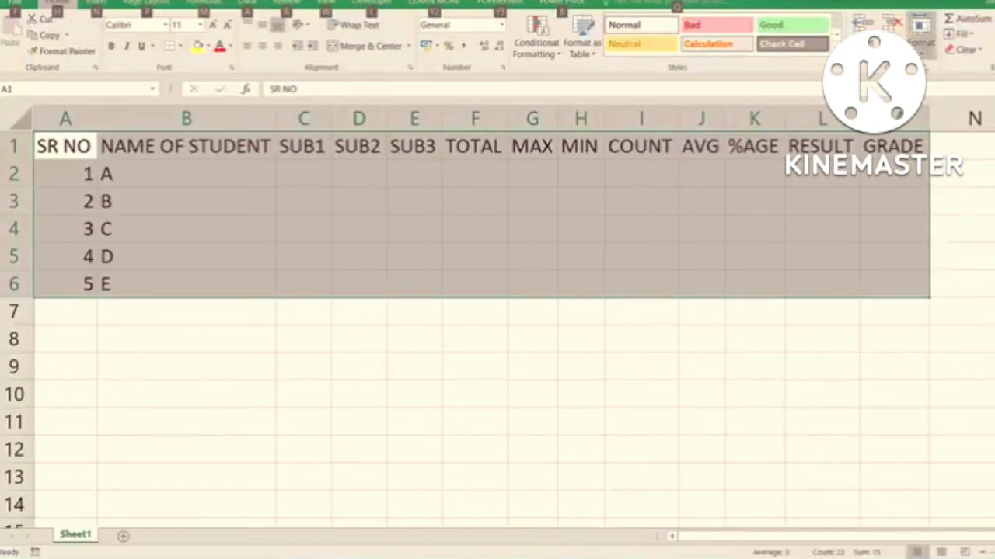
click(231, 165)
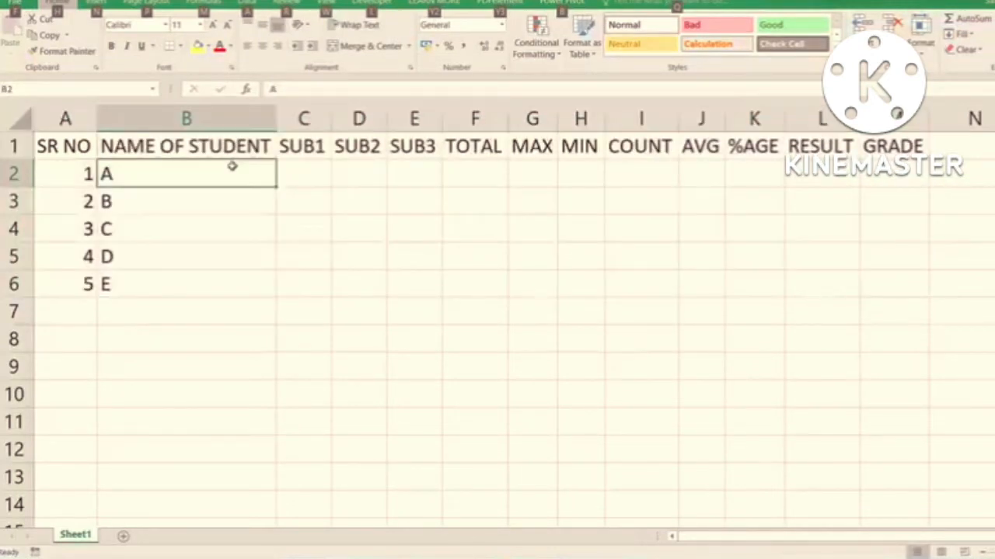
click(311, 166)
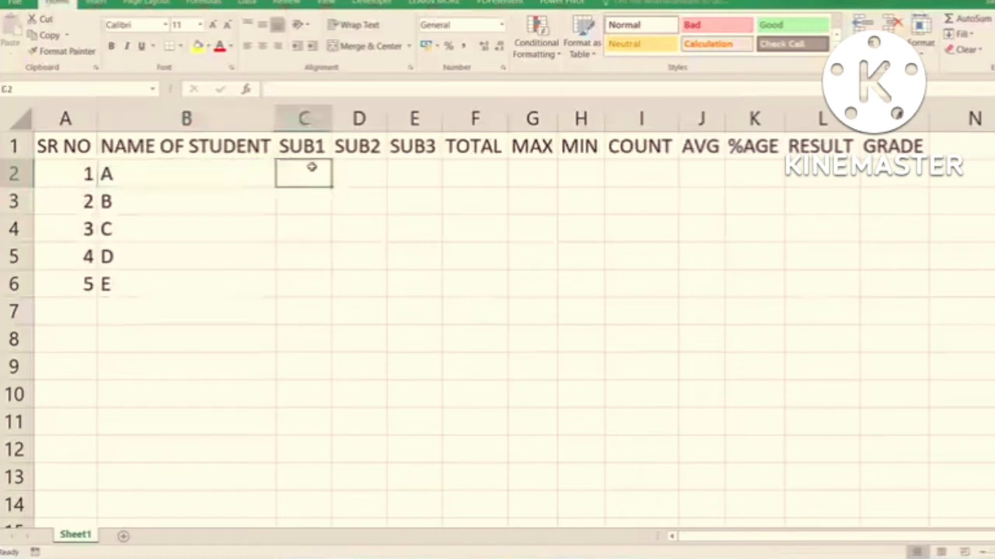
- Select the marks range C2:E6 and enter the SUB1 marks 45, 65, 32, 21 and 65 for students A to E
drag(311, 166, 436, 285)
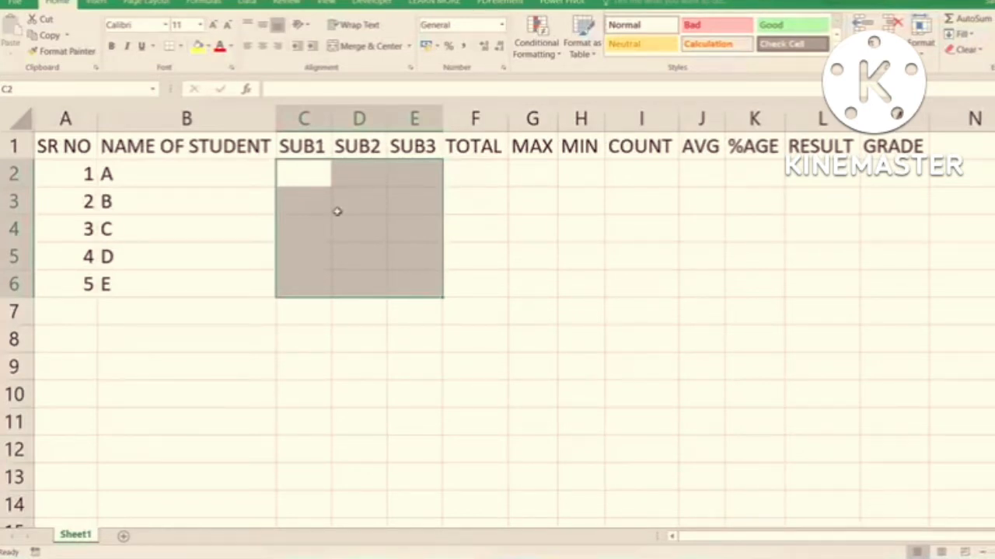
text(45)
key(Return)
text(65)
key(Return)
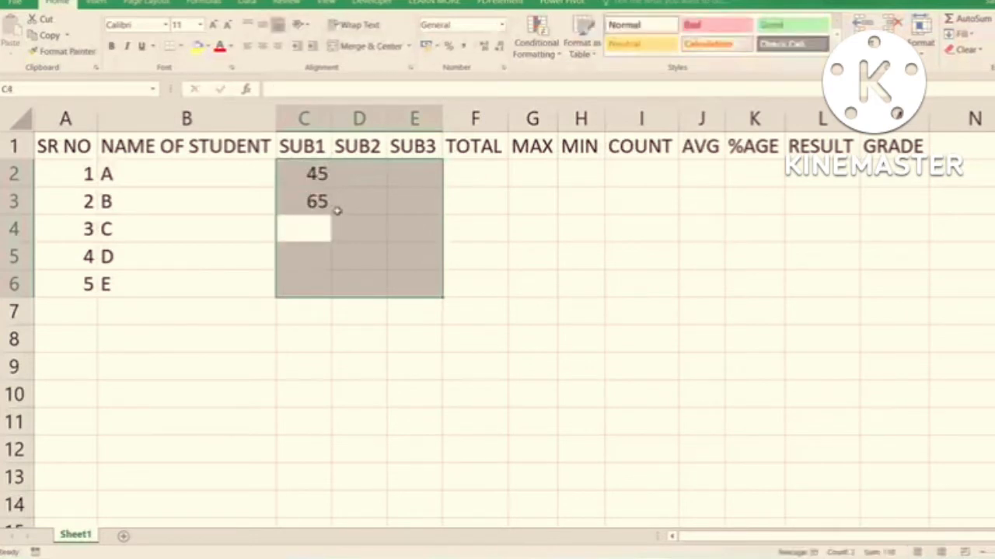
text(32)
key(Return)
text(21)
key(Return)
text(65)
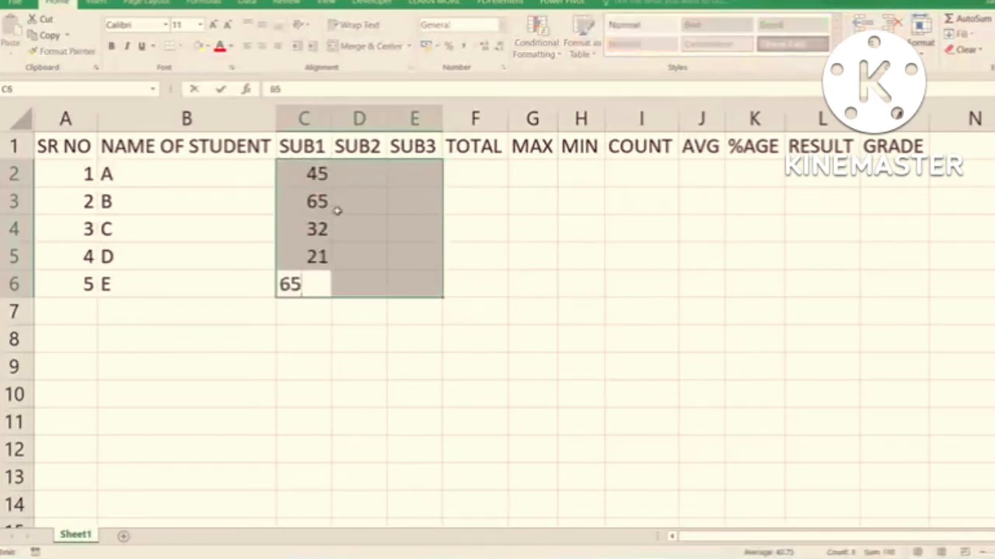
key(Return)
- Enter the SUB2 marks 32, 21, 32, 65 and 32 in D2:D6
text(32)
key(Return)
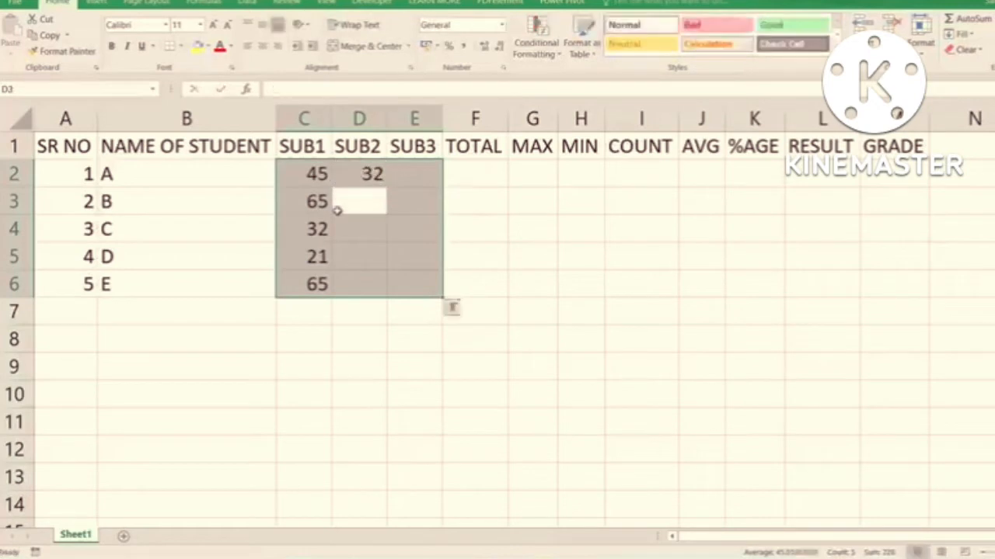
text(21)
key(Return)
text(32)
key(Return)
text(65)
key(Return)
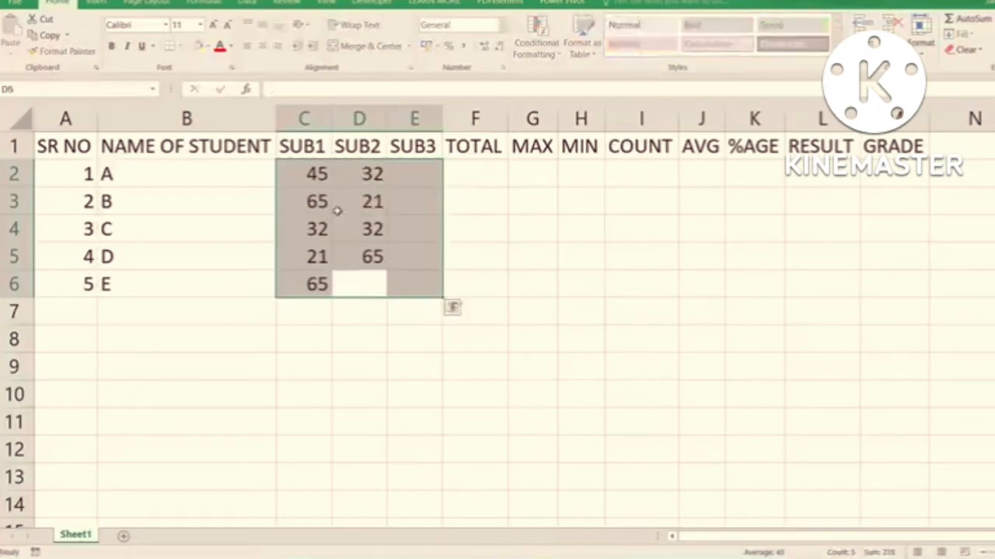
text(32)
key(Return)
- Enter the SUB3 marks 65, 32, 12, 65 and 23 in E2:E6
text(65)
key(Return)
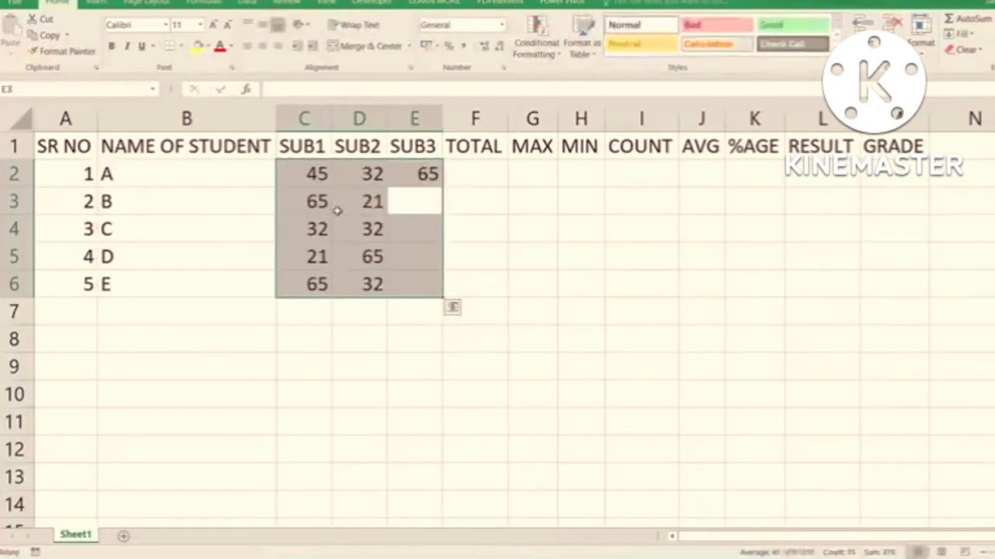
text(32)
key(Return)
text(12)
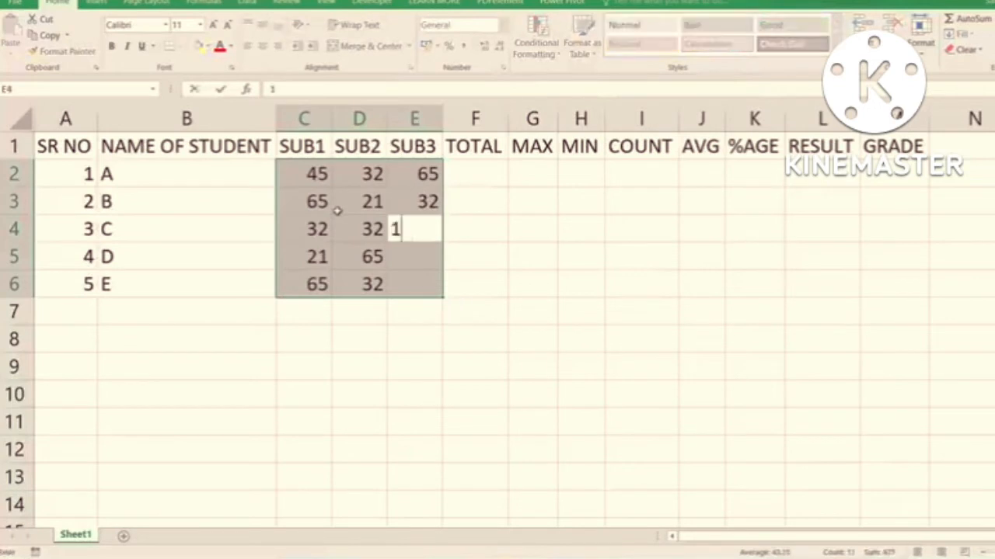
key(Return)
text(65)
key(Return)
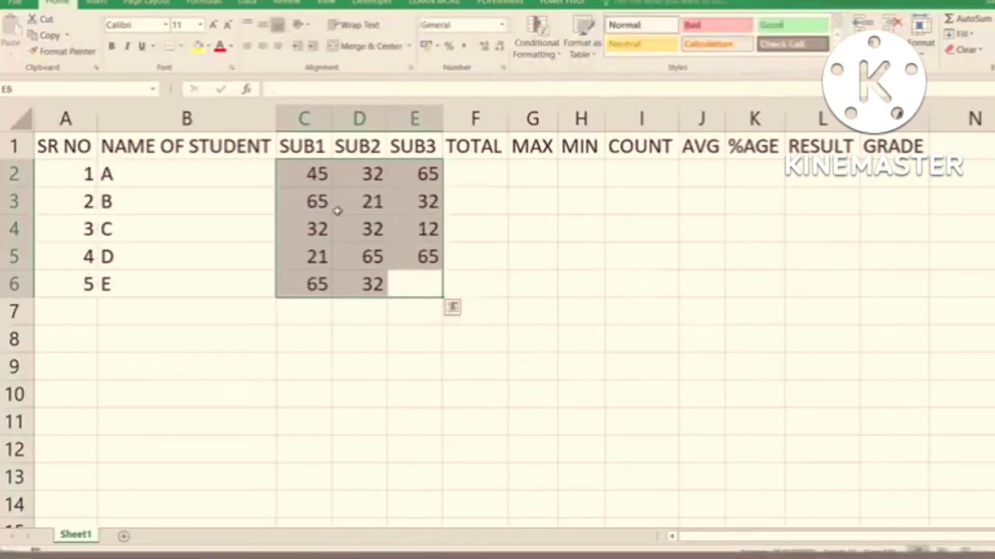
text(23)
key(Return)
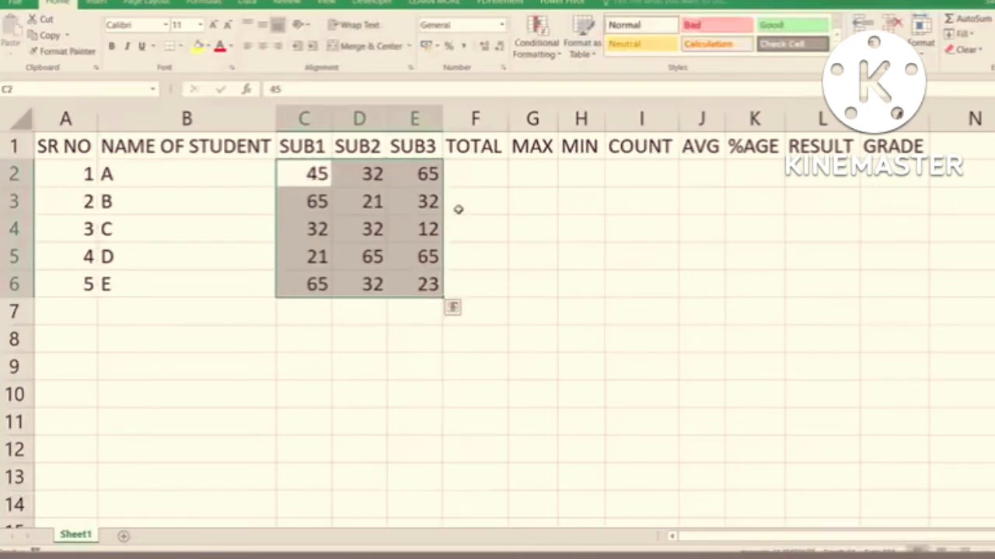
- Cycle the active cell through the selected marks range C2:E6 to review how entry moves between cells
key(Return)
key(Return)
key(Return)
key(Return)
key(Return)
key(Return)
key(Return)
key(Return)
key(Return)
key(Return)
key(Return)
key(Return)
key(Return)
key(Return)
key(Return)
key(Return)
key(Return)
key(Return)
key(Return)
key(Return)
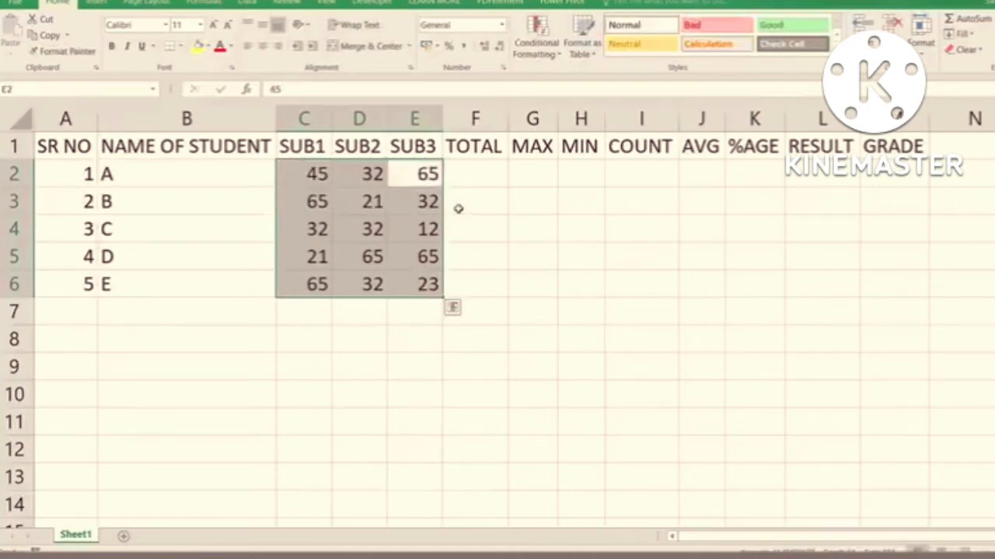
key(Return)
key(Return)
key(Return)
key(Return)
key(Return)
key(Return)
key(Return)
key(Return)
key(Return)
key(Return)
key(Return)
key(Return)
key(Return)
key(Return)
key(Return)
key(Return)
key(Return)
key(Return)
key(Return)
key(Return)
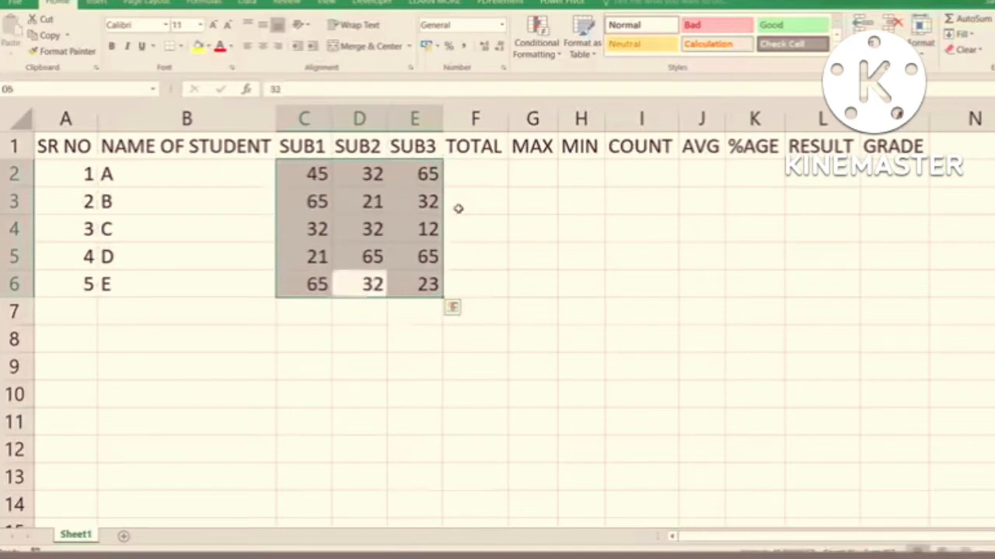
key(Return)
key(Return)
key(Return)
key(Return)
key(Return)
key(Return)
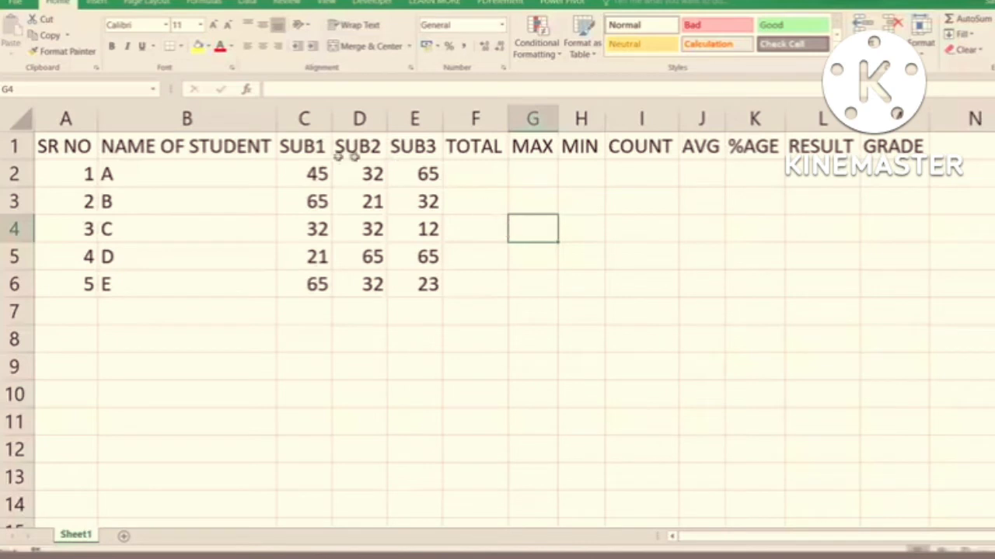
- Highlight the three subject marks of students A to D one row at a time, from C2:E2 to C5:E5
drag(304, 168, 418, 172)
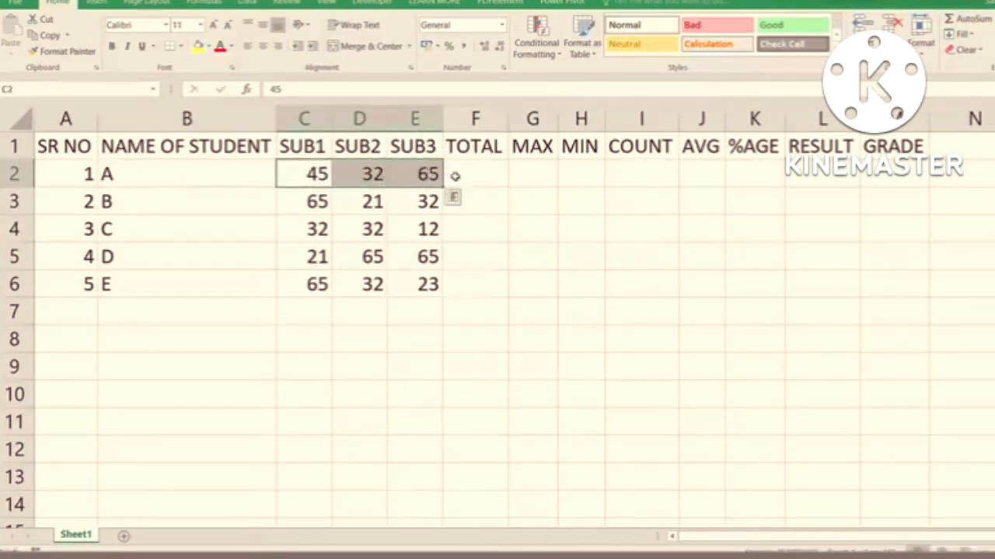
drag(306, 203, 419, 202)
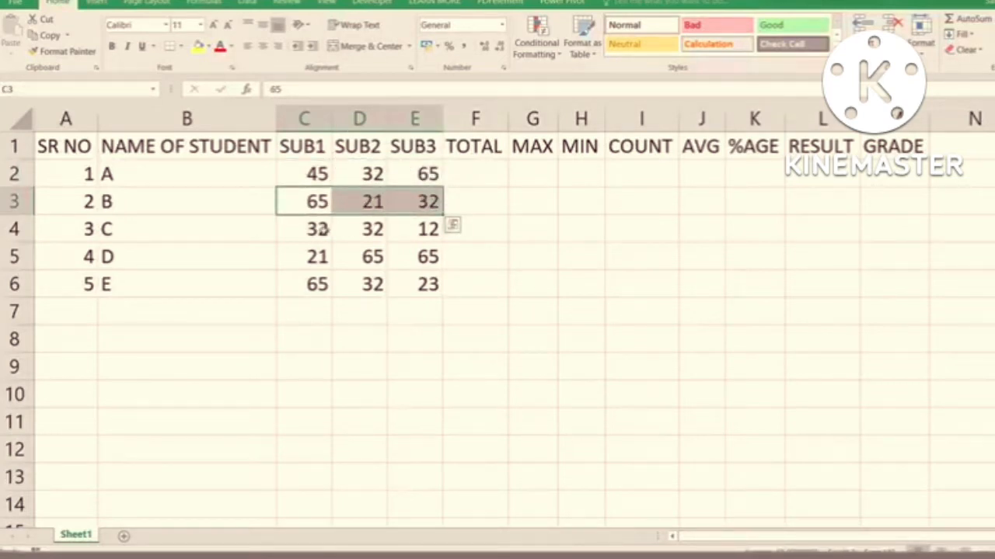
drag(317, 227, 426, 229)
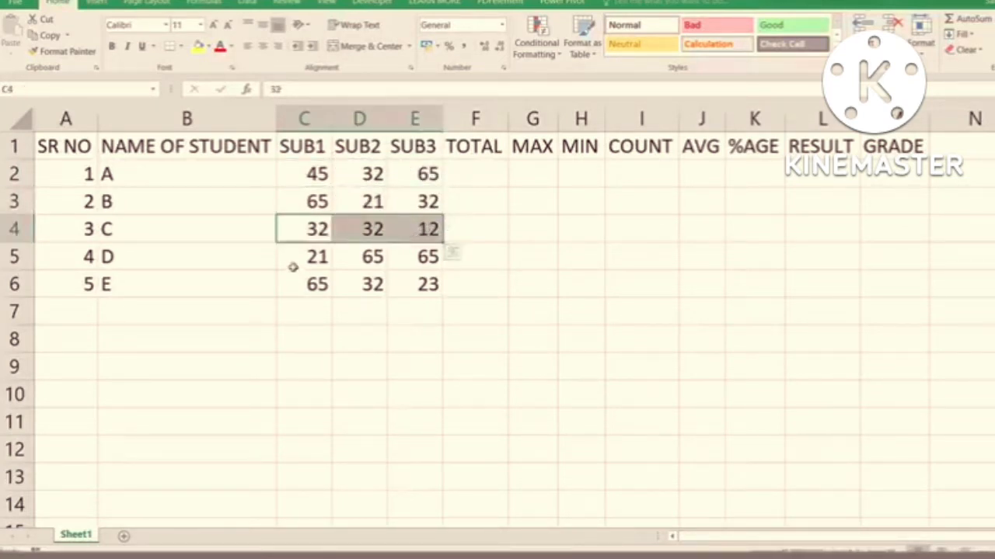
drag(296, 257, 418, 260)
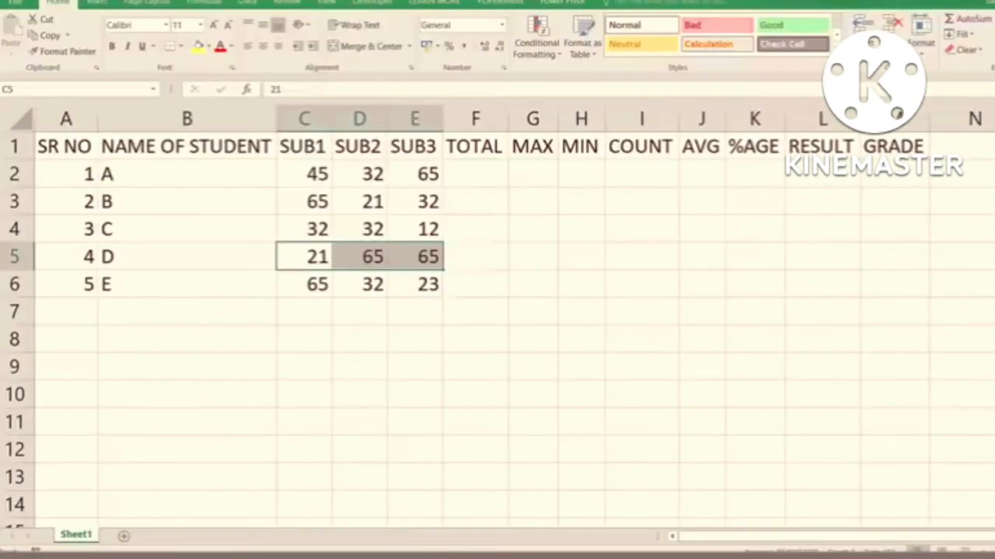
- Total student A's marks in C2:E2 with AutoSum
click(480, 179)
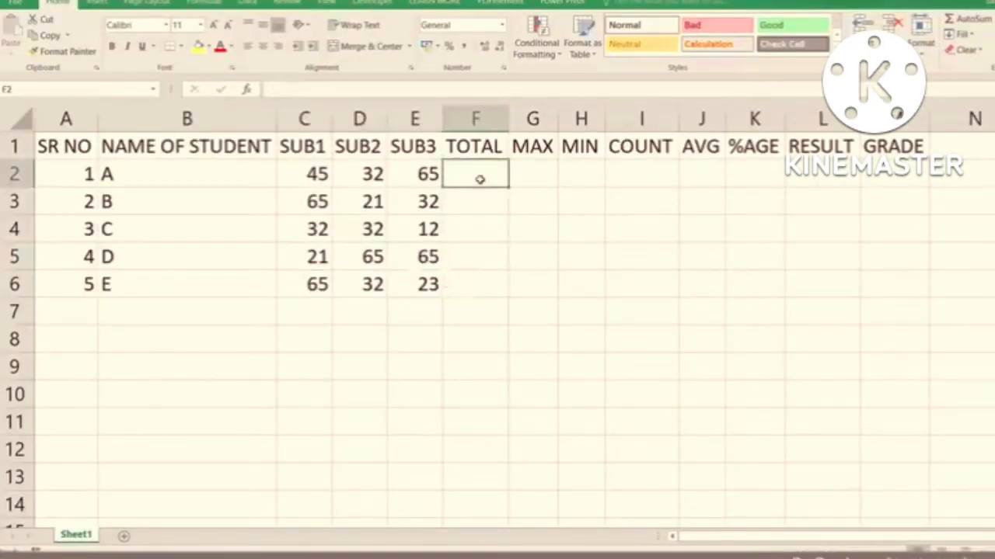
drag(303, 172, 432, 175)
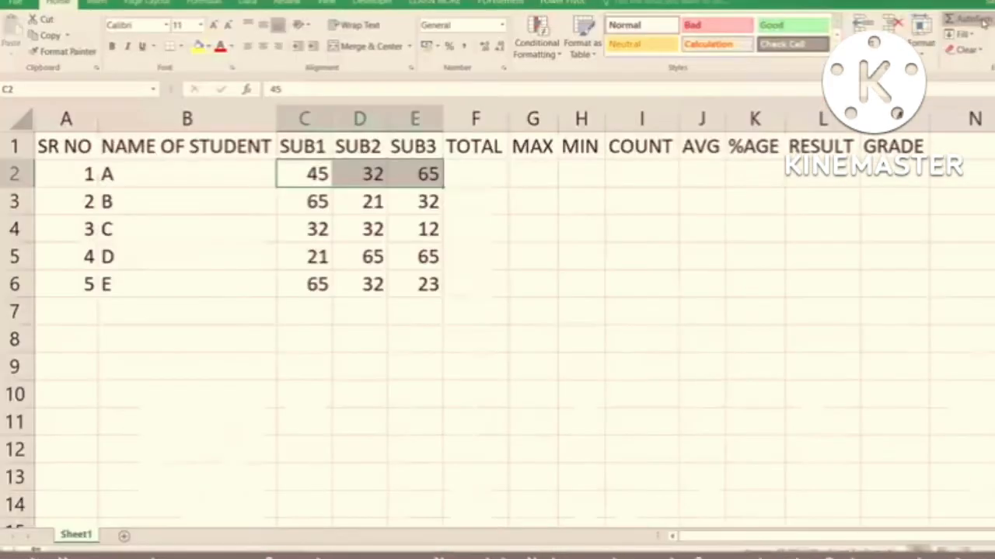
click(981, 20)
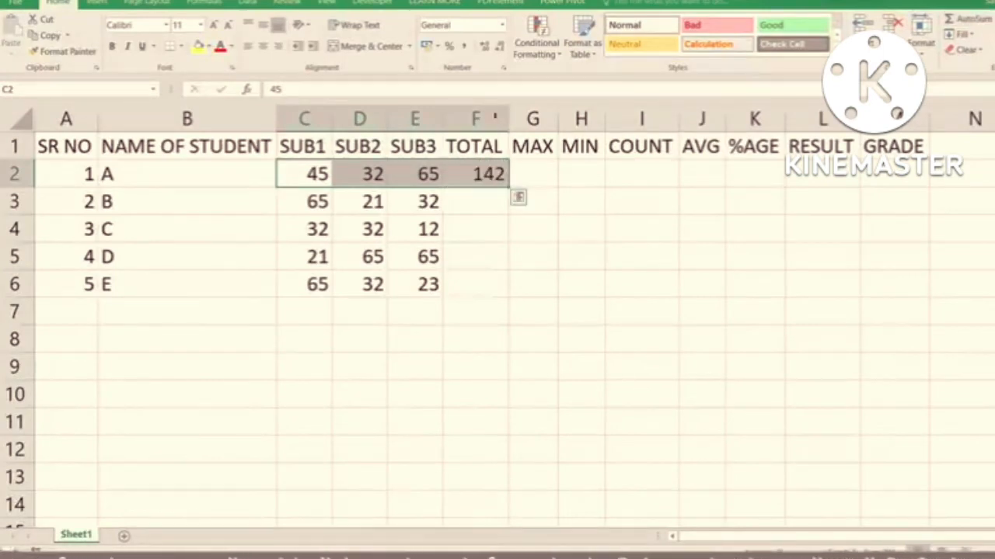
- Examine the SUM formula in TOTAL cell F2 in edit mode, and close it without altering it
click(464, 174)
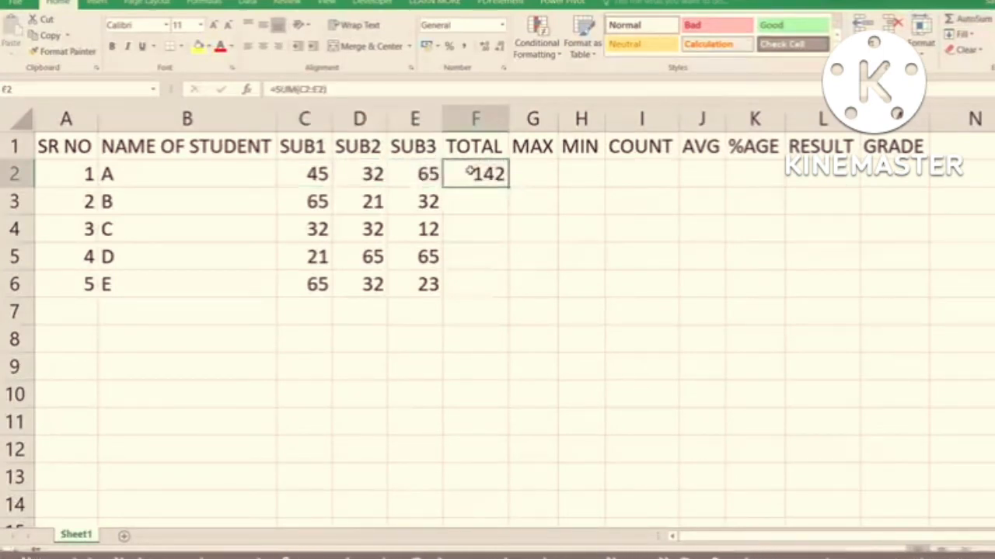
double_click(469, 174)
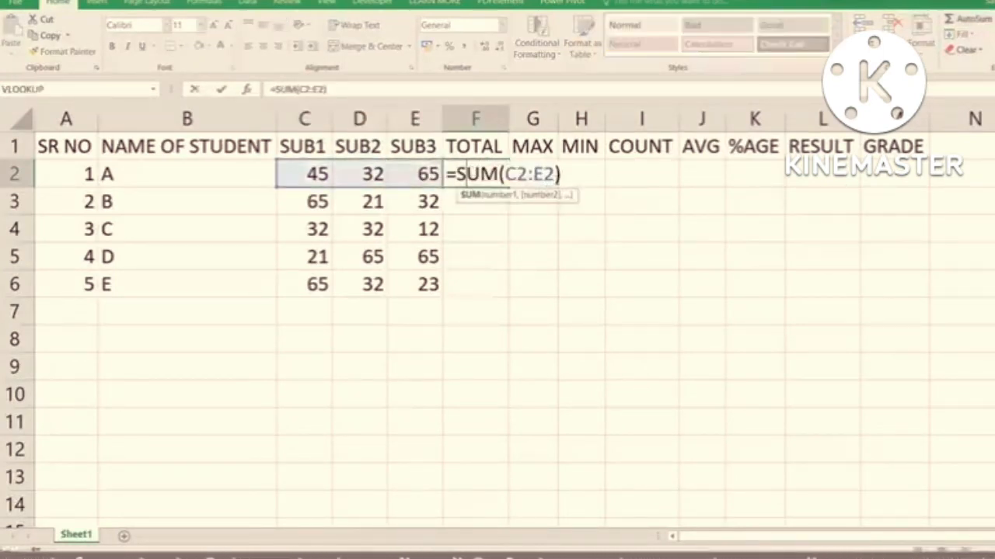
click(568, 176)
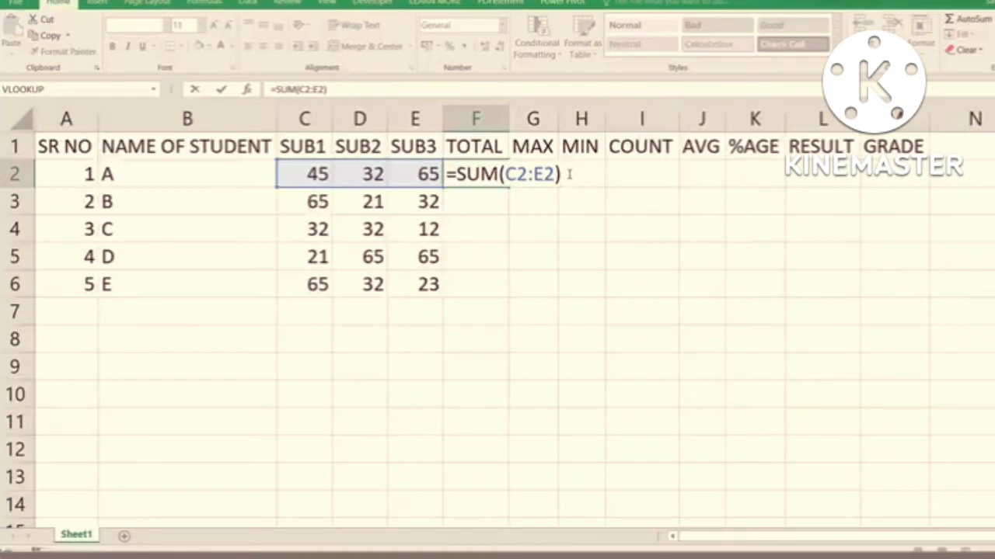
key(Return)
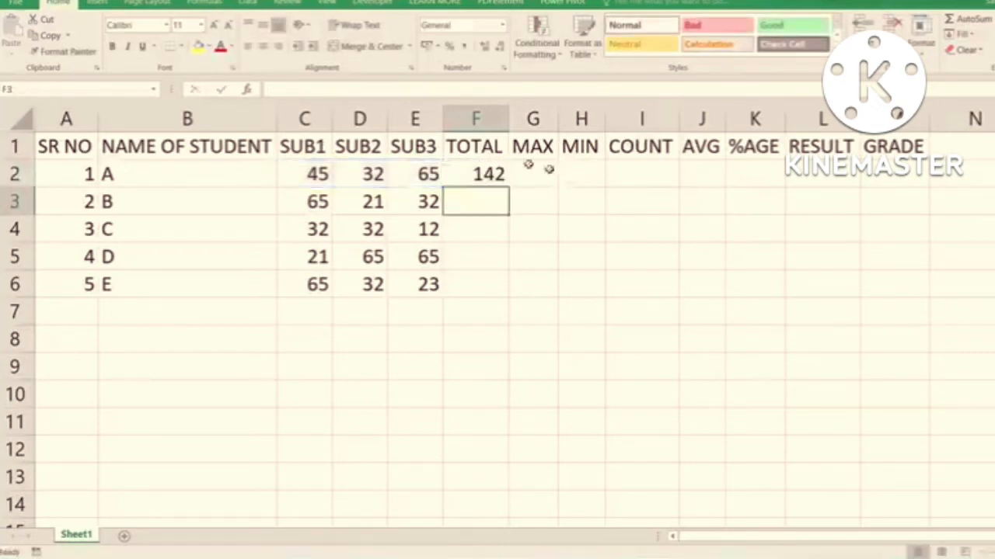
- Clear the total in F2 and enter the addition formula =C2+D2+E2 in its place
click(487, 174)
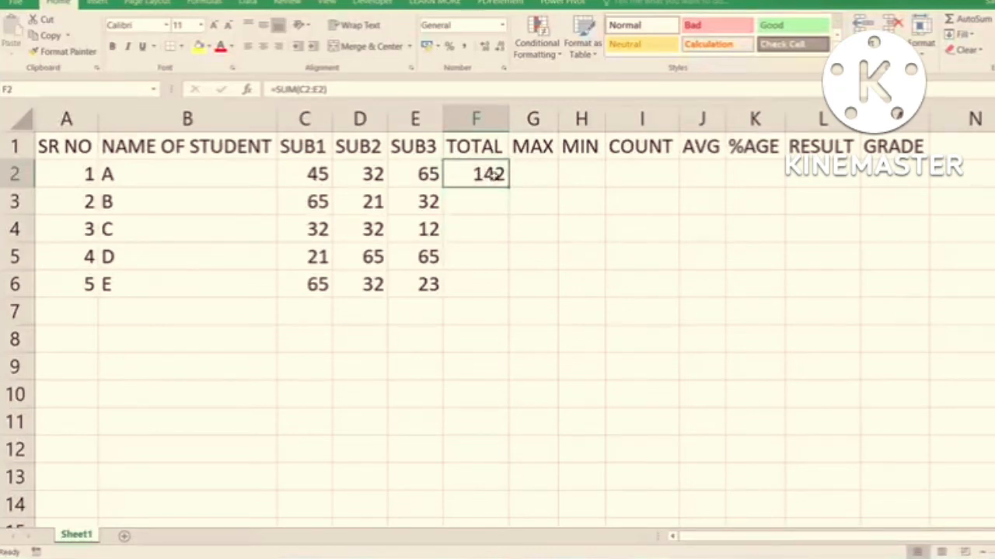
key(Delete)
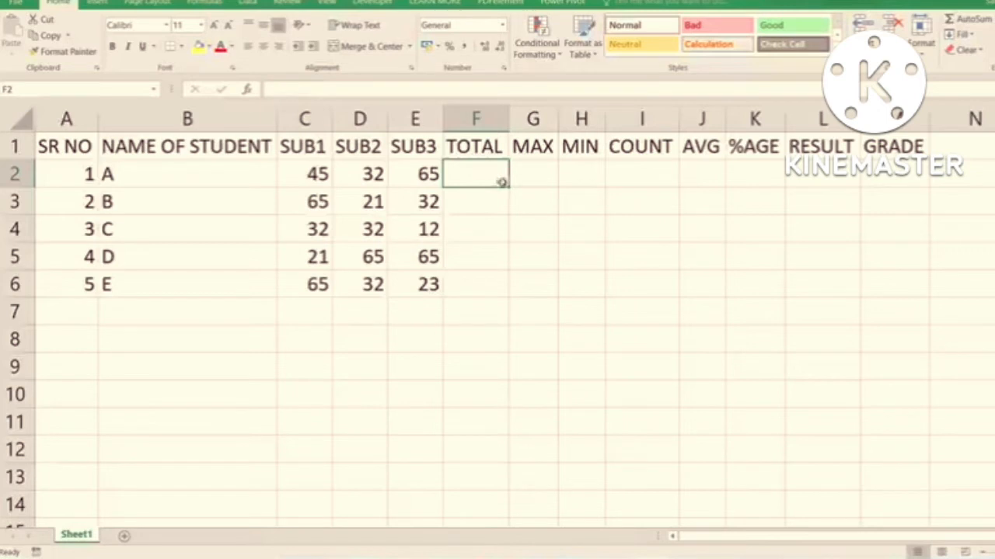
text(=)
click(314, 175)
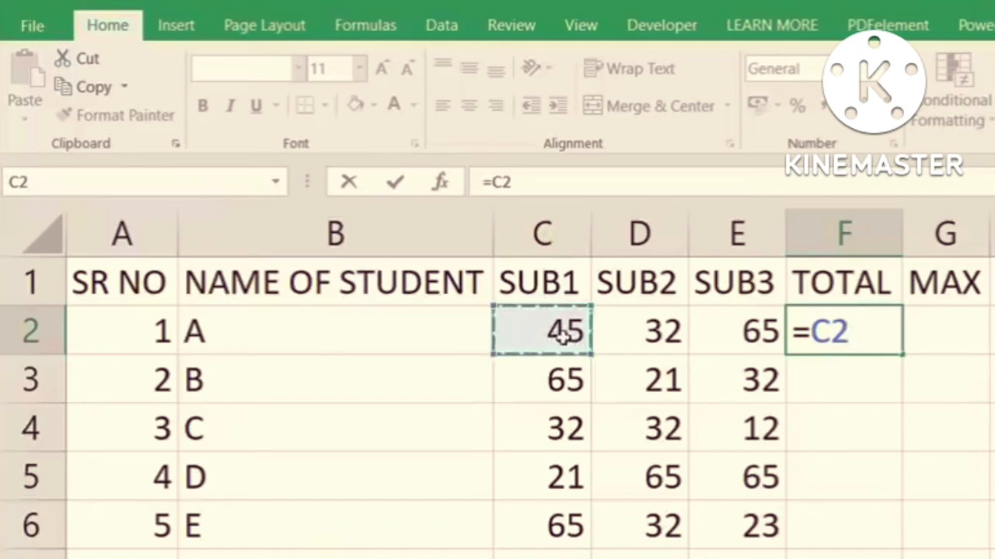
text(+)
click(640, 330)
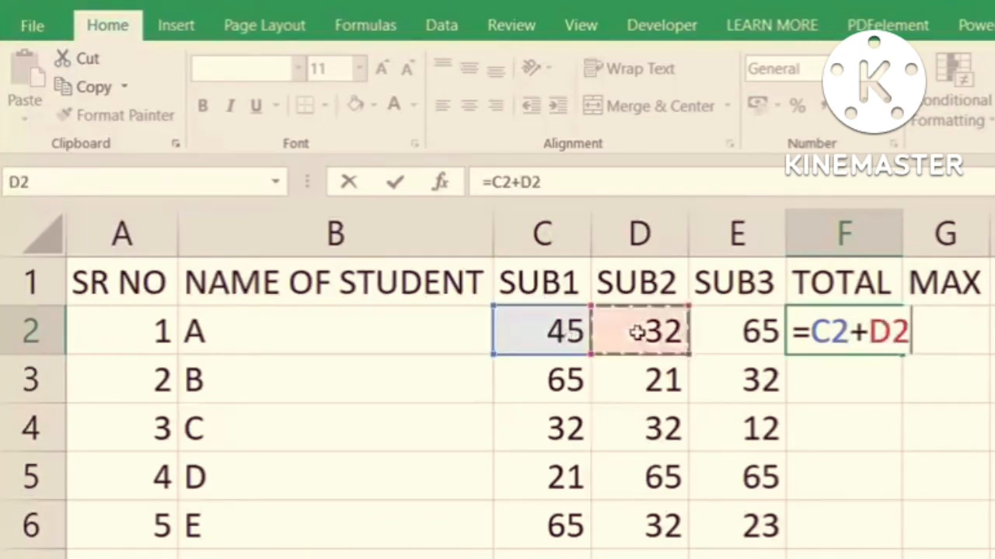
text(+)
click(736, 334)
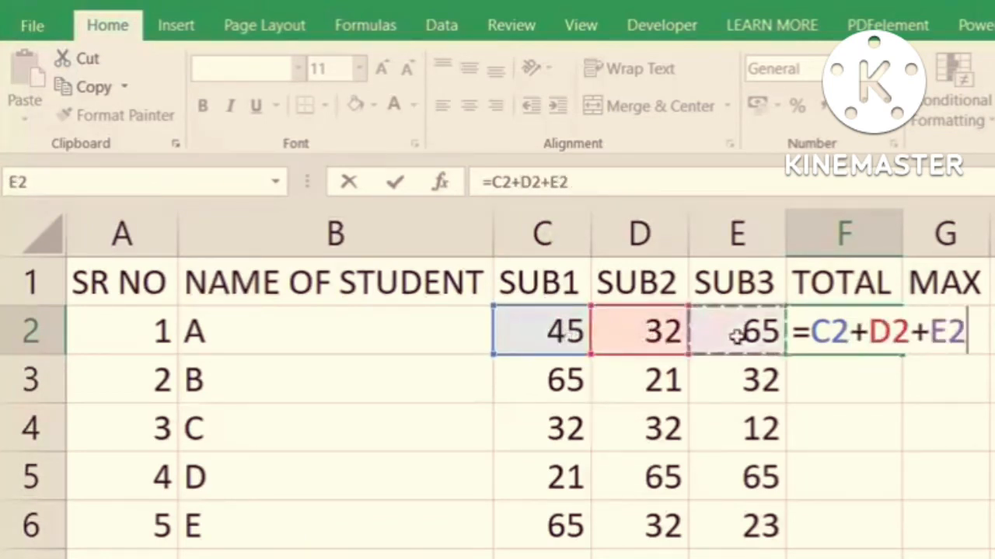
key(Return)
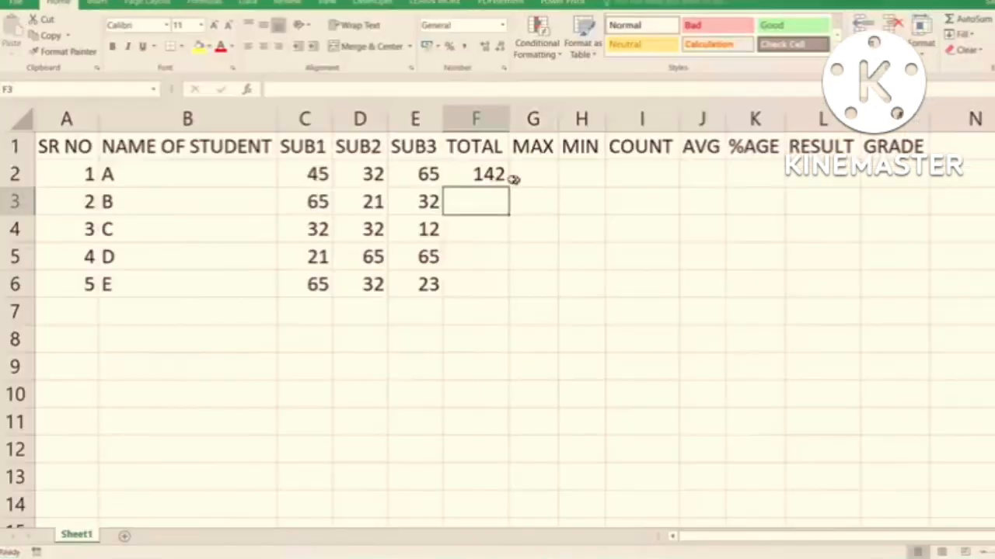
- Fill the total formula from F2 down through F6 for the remaining students, and select F2
click(882, 336)
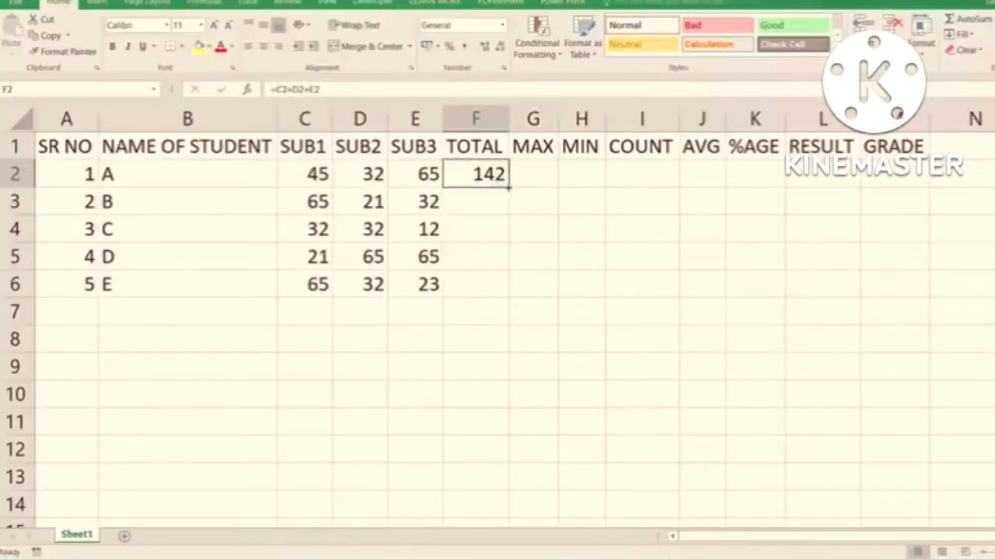
double_click(509, 187)
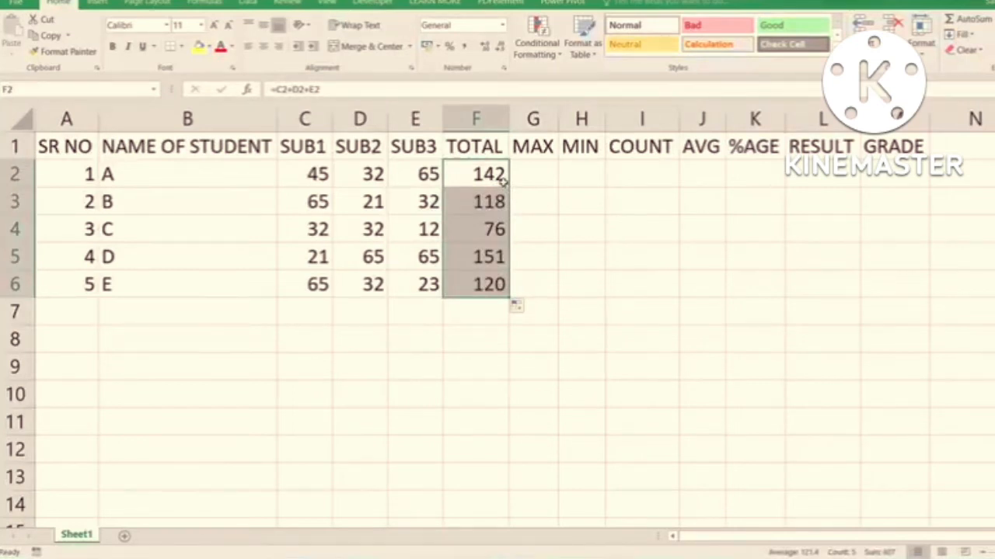
double_click(501, 180)
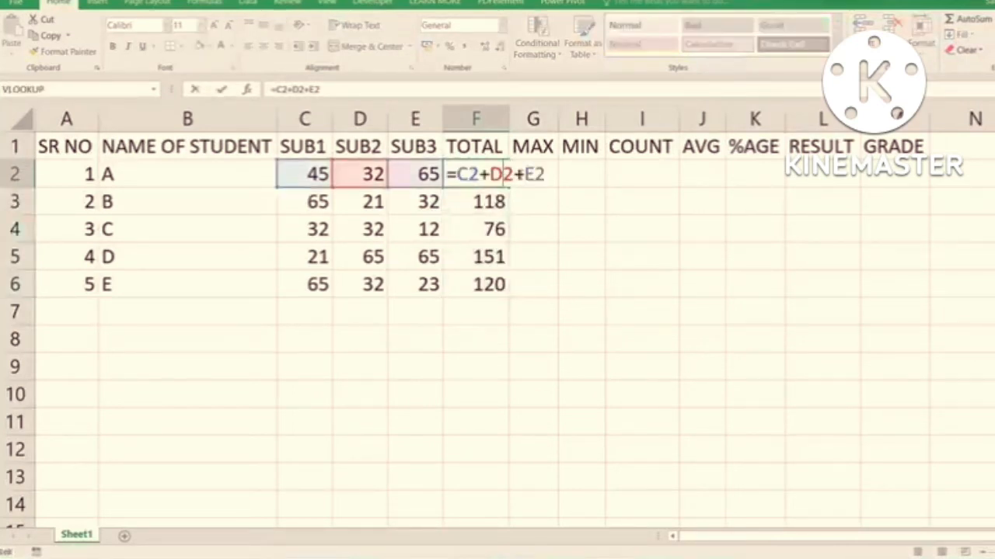
key(Escape)
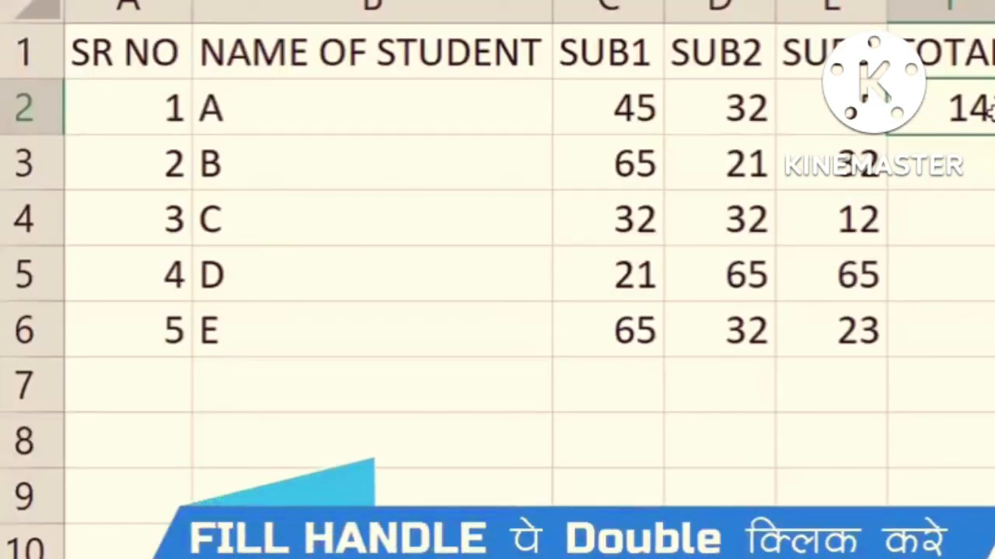
double_click(994, 134)
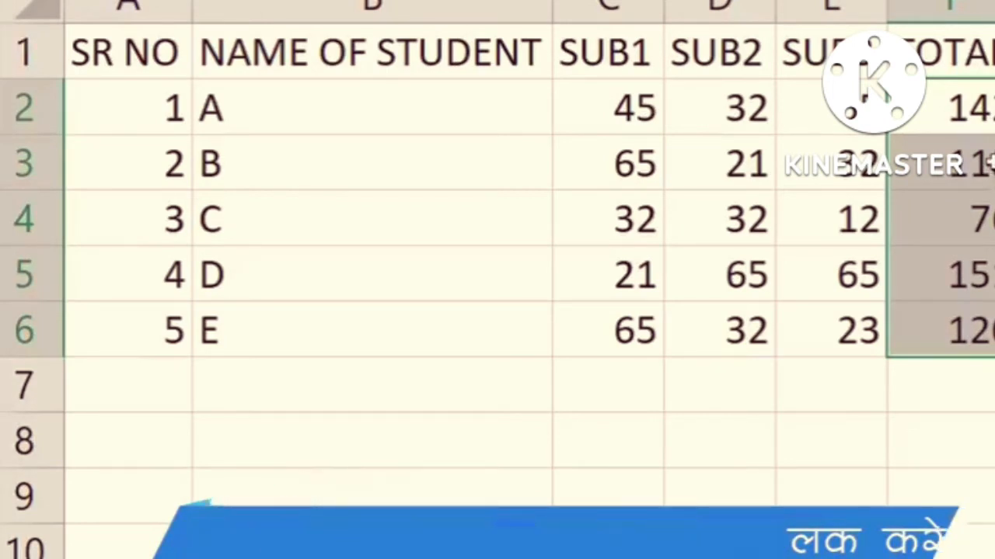
key(Down)
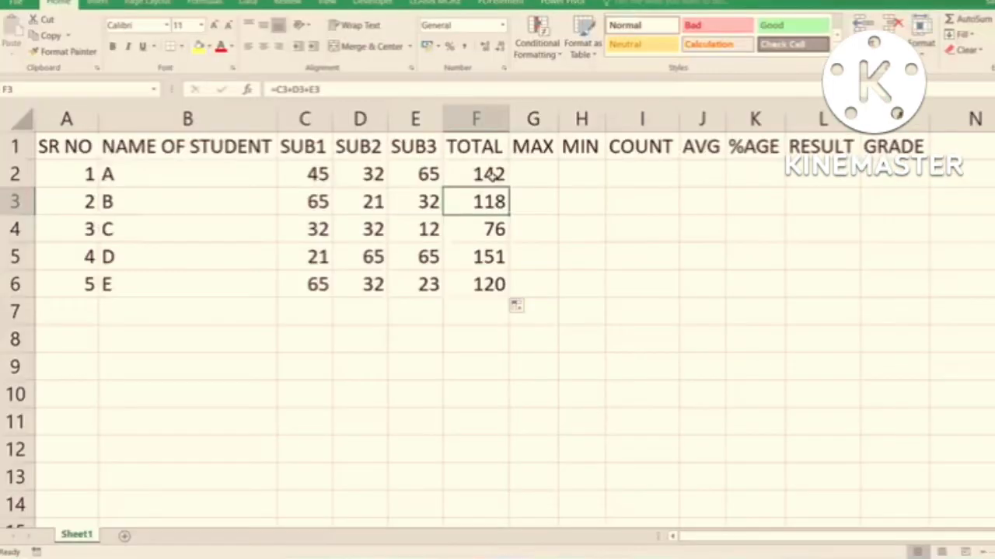
click(492, 177)
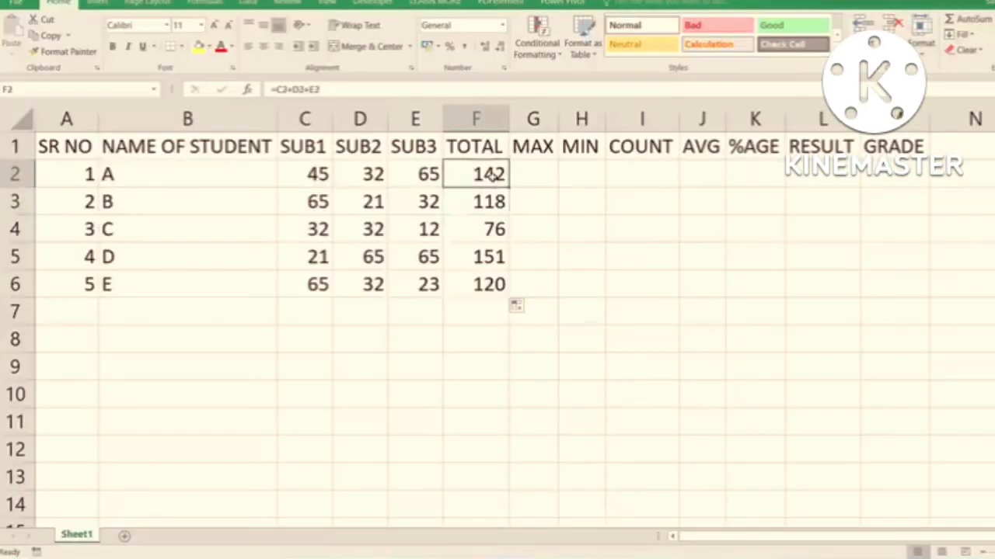
- Clear the addition-formula totals in F2:F6 and select F2
drag(492, 176, 497, 285)
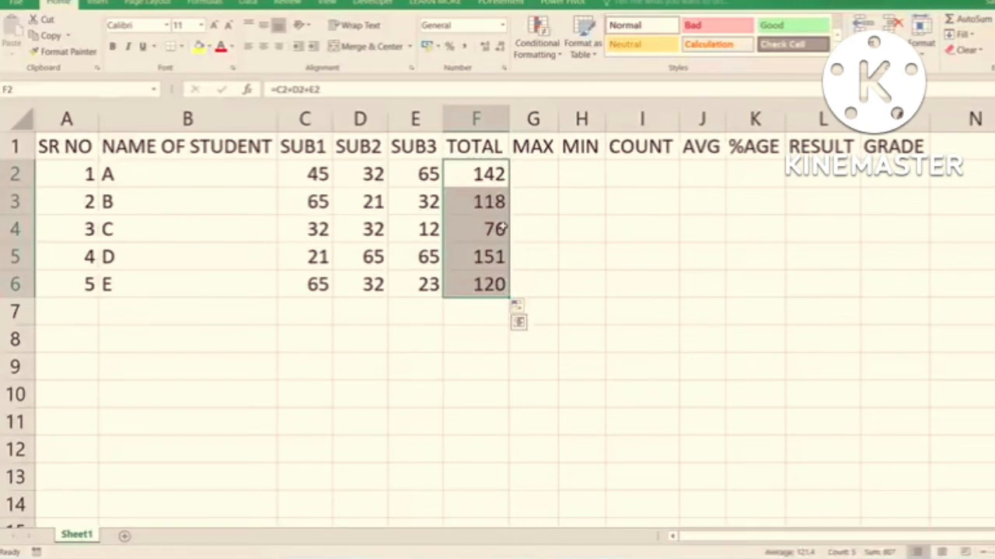
key(Delete)
click(477, 175)
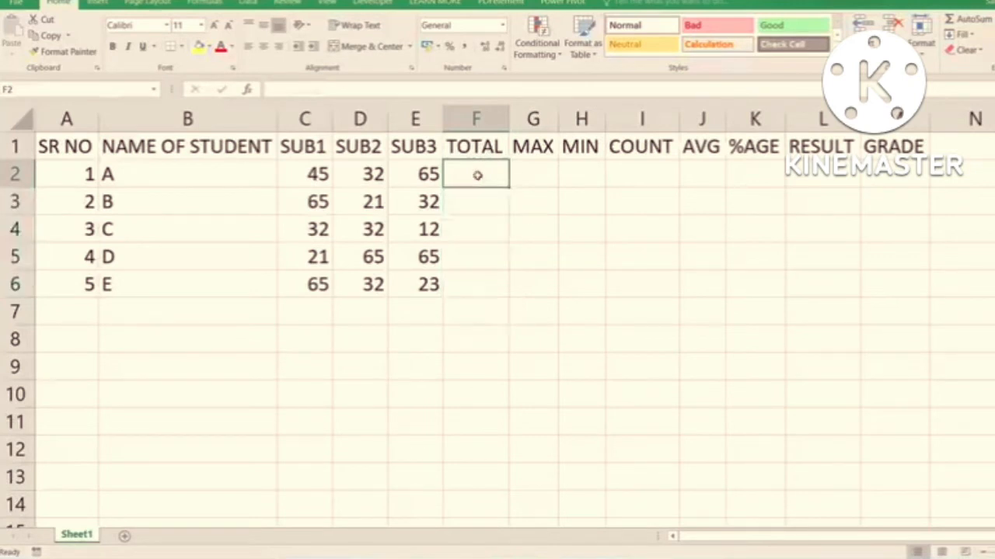
- Total student A's marks from C2:E2 in F2 with AutoSum, and reselect F2
click(974, 21)
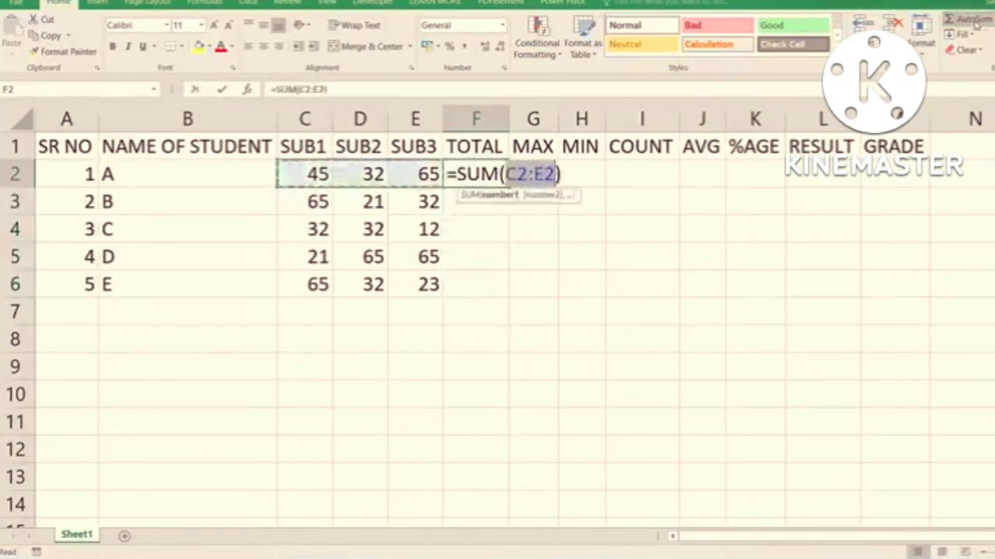
key(Escape)
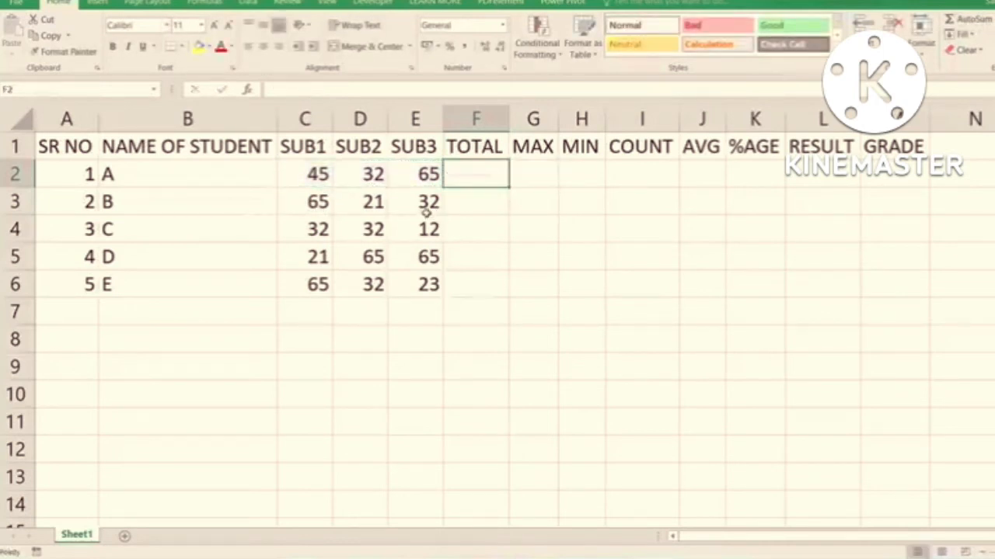
key(alt+equal)
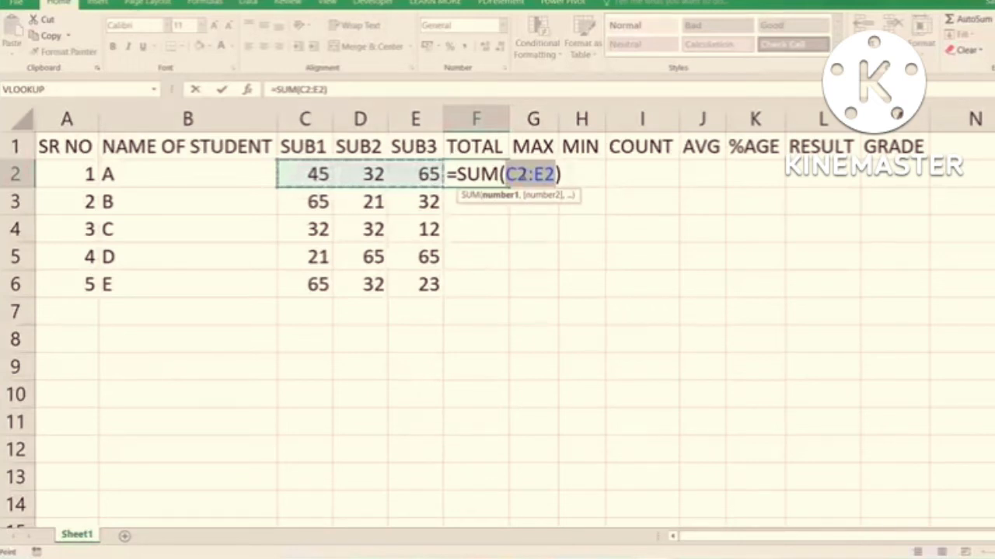
key(Return)
click(494, 174)
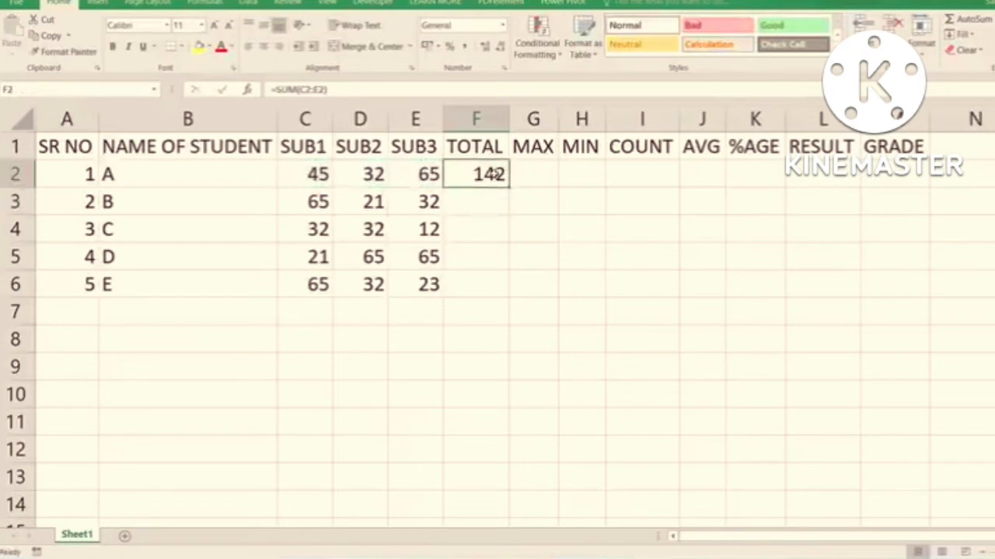
- Clear the AutoSum total in F2 and enter the SUM function manually over the range C2:E2
key(Delete)
text(=SUM)
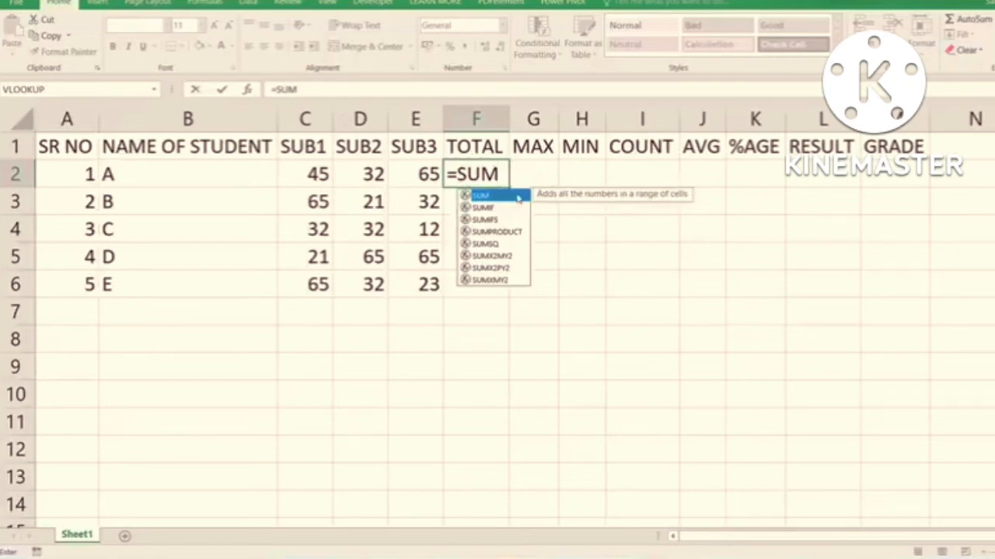
key(Escape)
key(BackSpace)
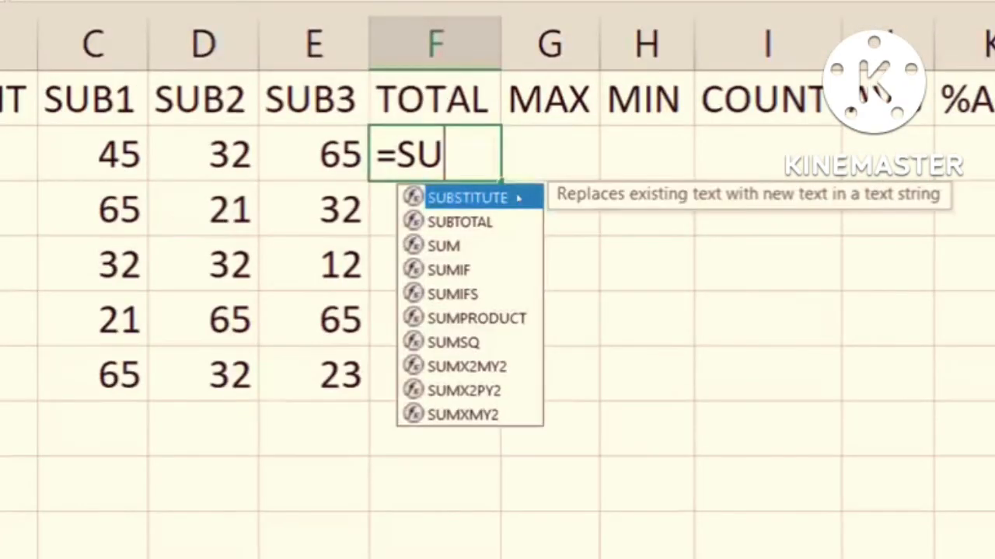
text(M)
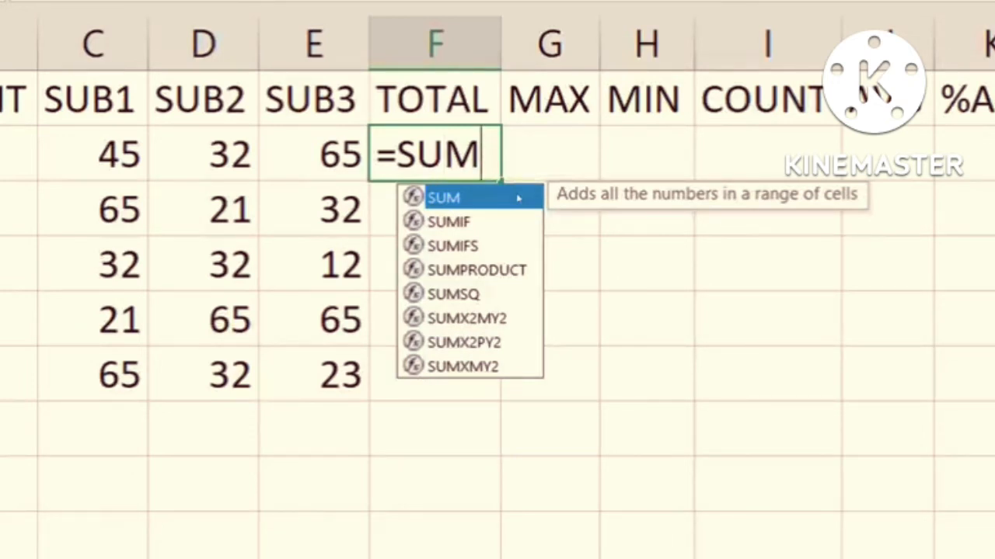
double_click(519, 198)
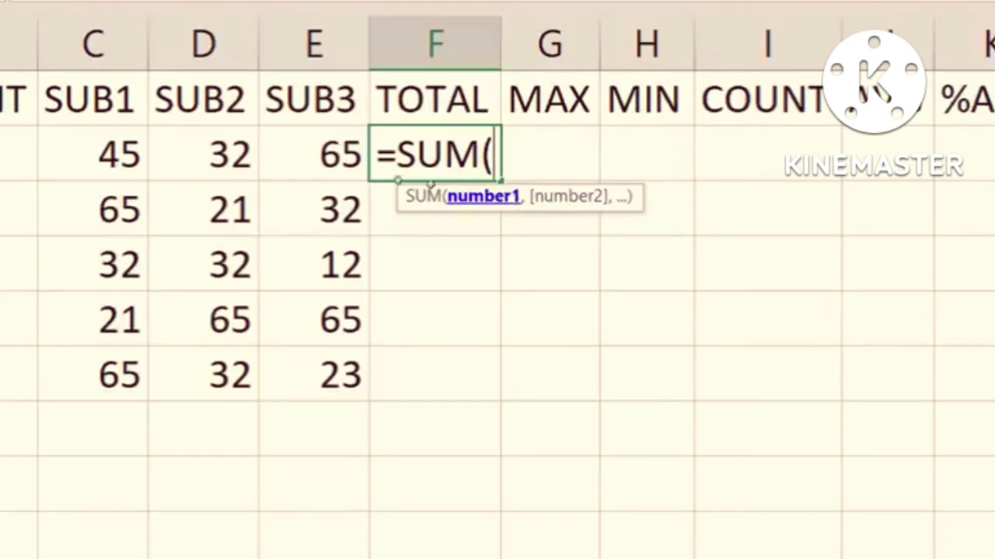
drag(85, 159, 364, 174)
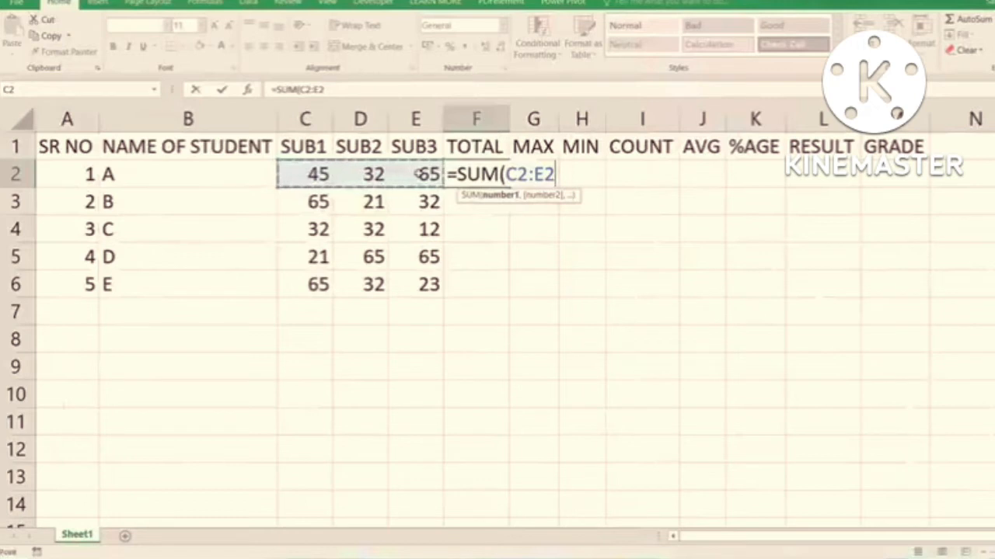
key(Return)
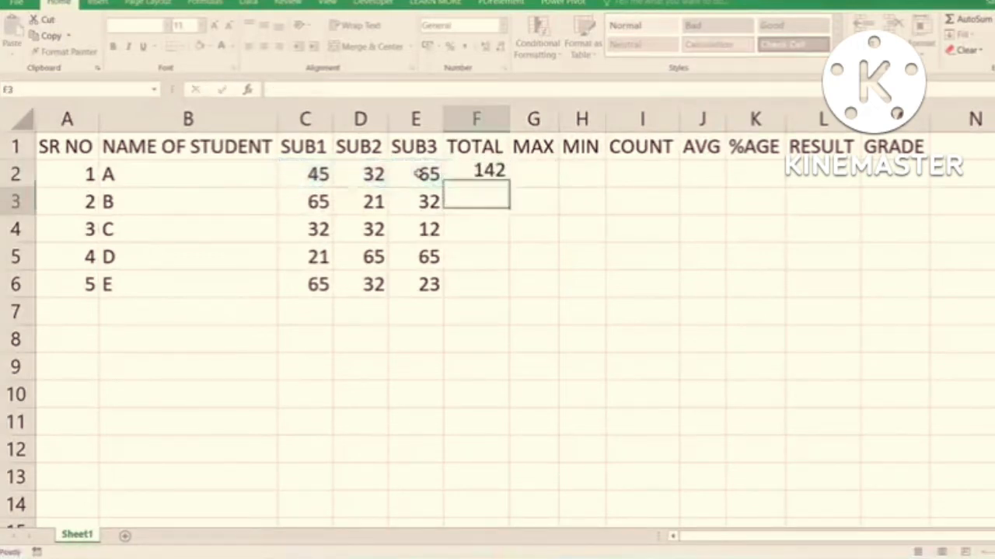
- Examine student A's entries in row 2 and the SUM formula in F2, leaving the formula unaltered
click(469, 177)
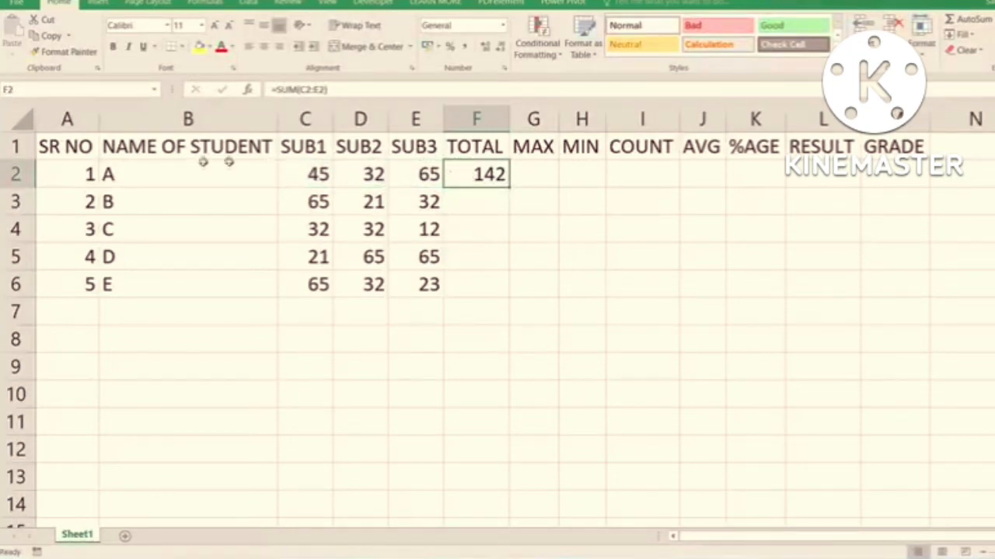
click(168, 170)
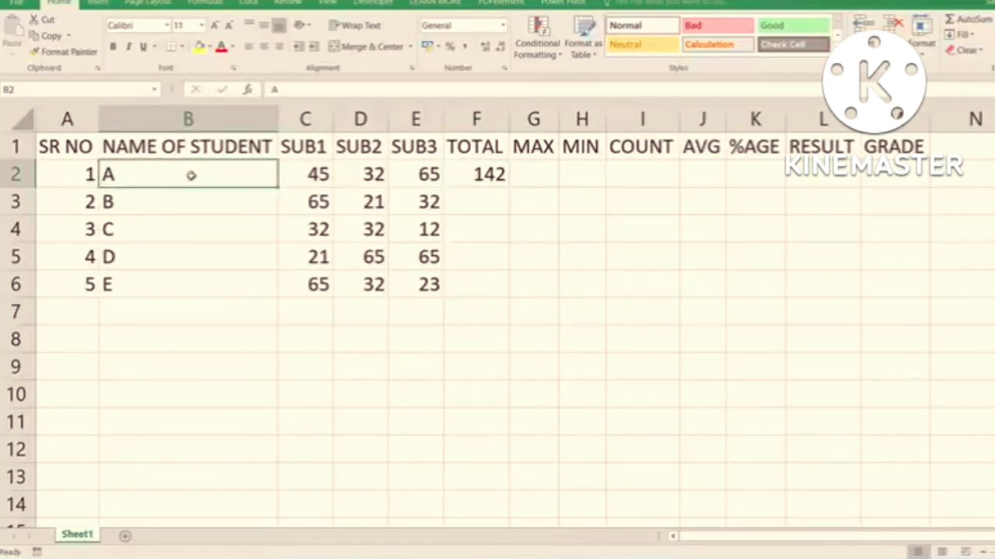
drag(315, 174, 427, 174)
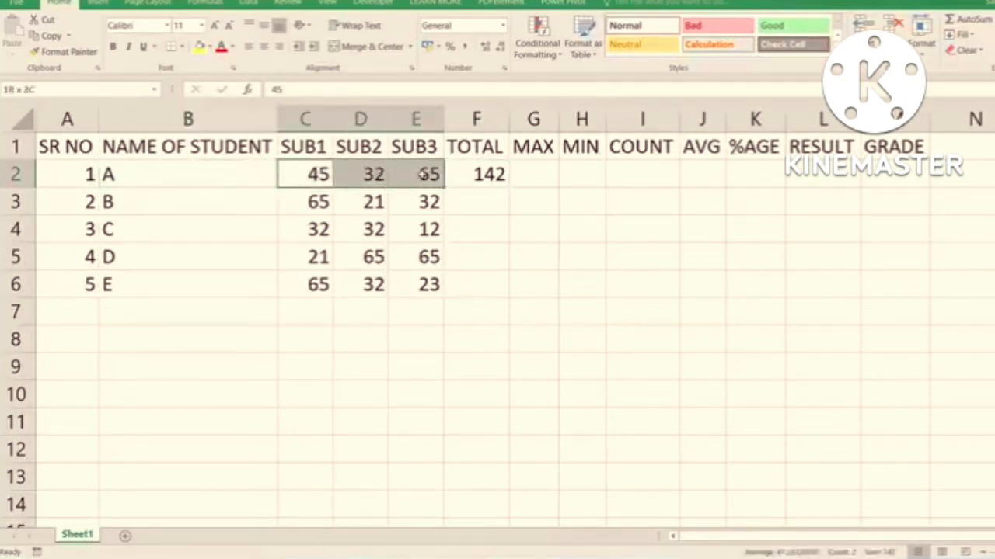
double_click(501, 176)
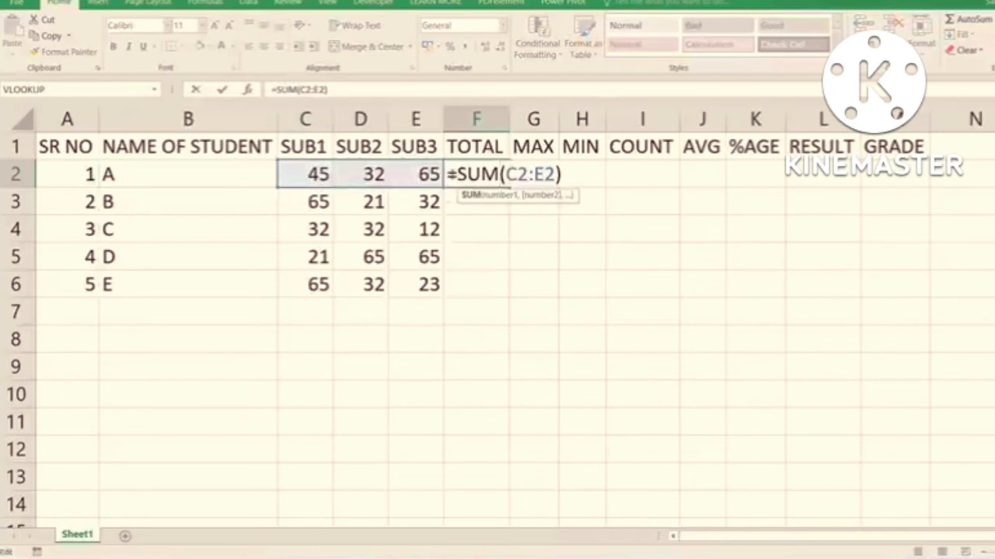
key(ctrl+Return)
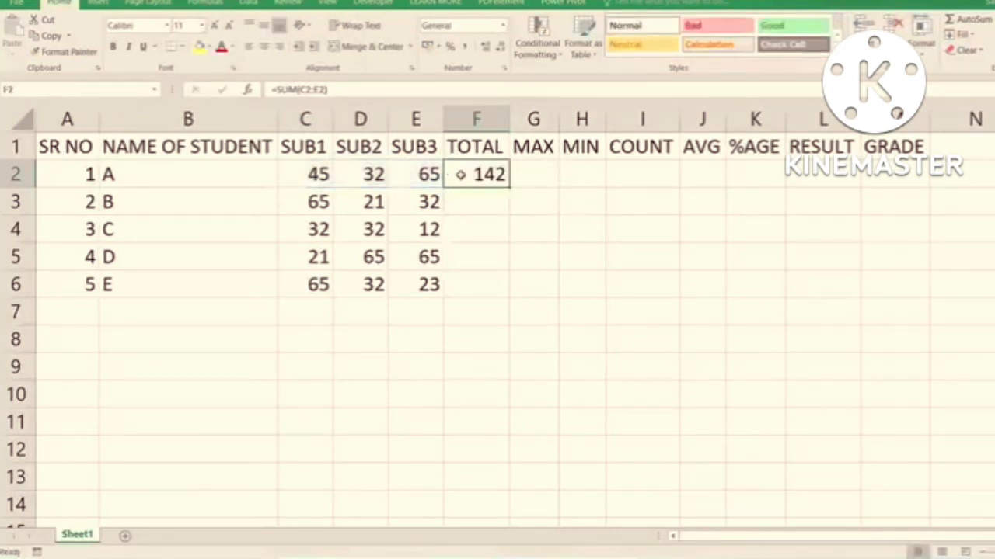
click(189, 167)
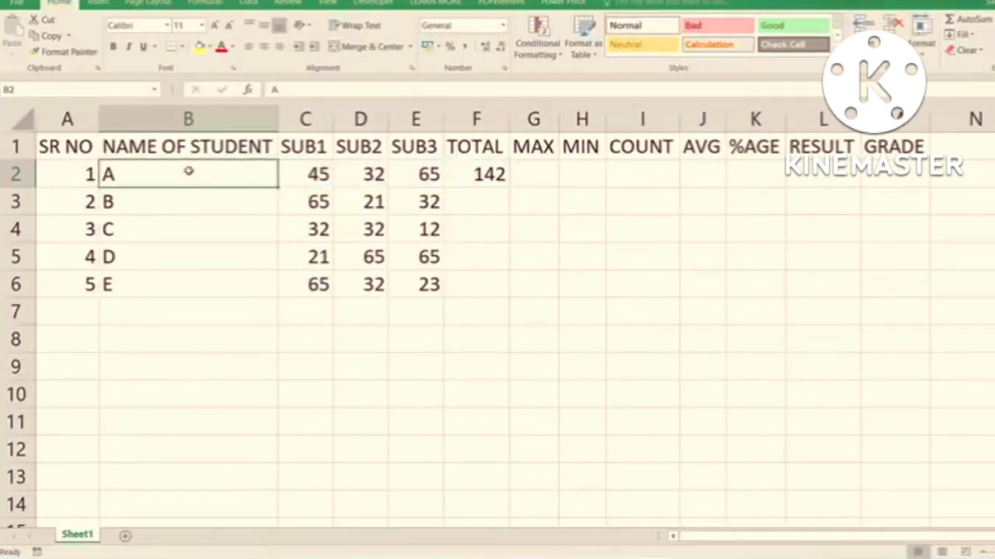
click(70, 173)
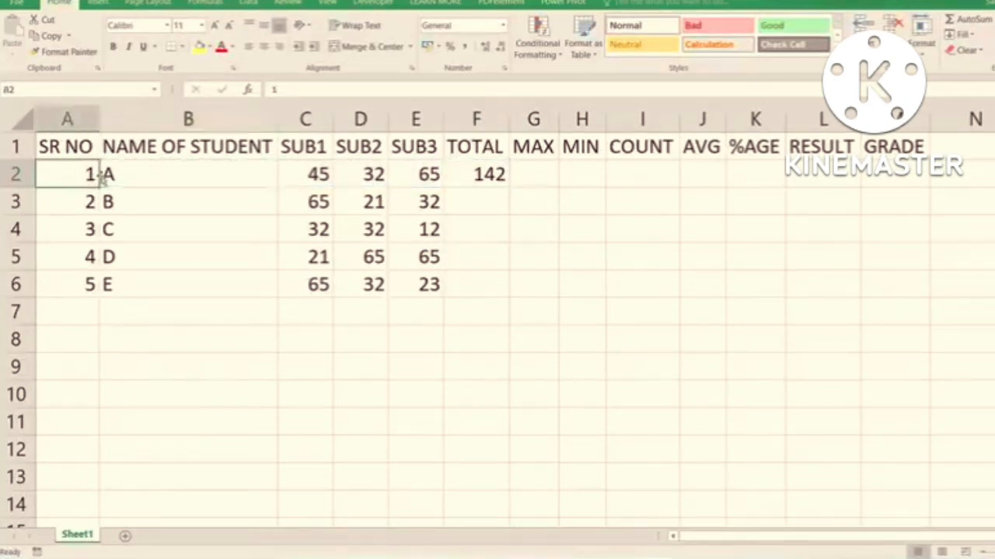
drag(138, 173, 398, 173)
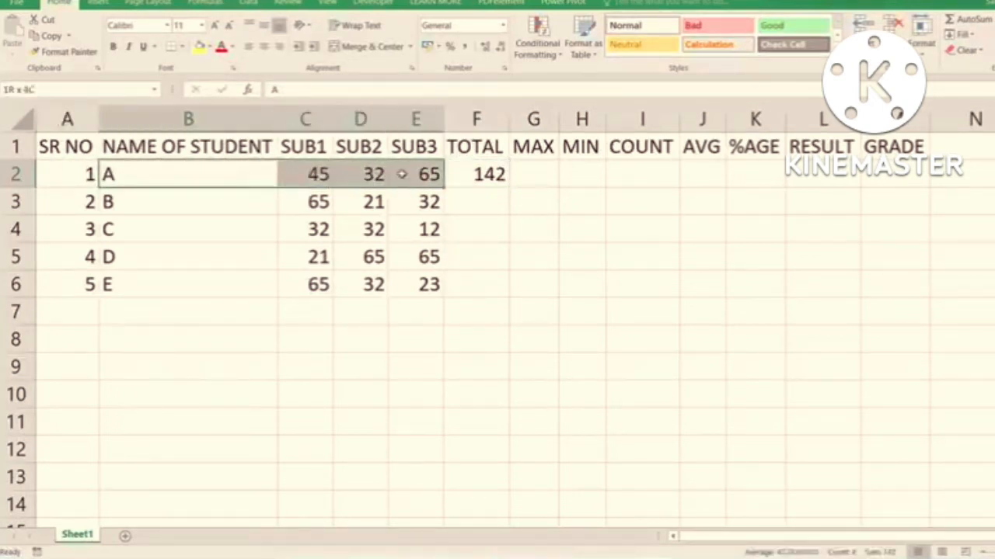
click(498, 174)
double_click(501, 174)
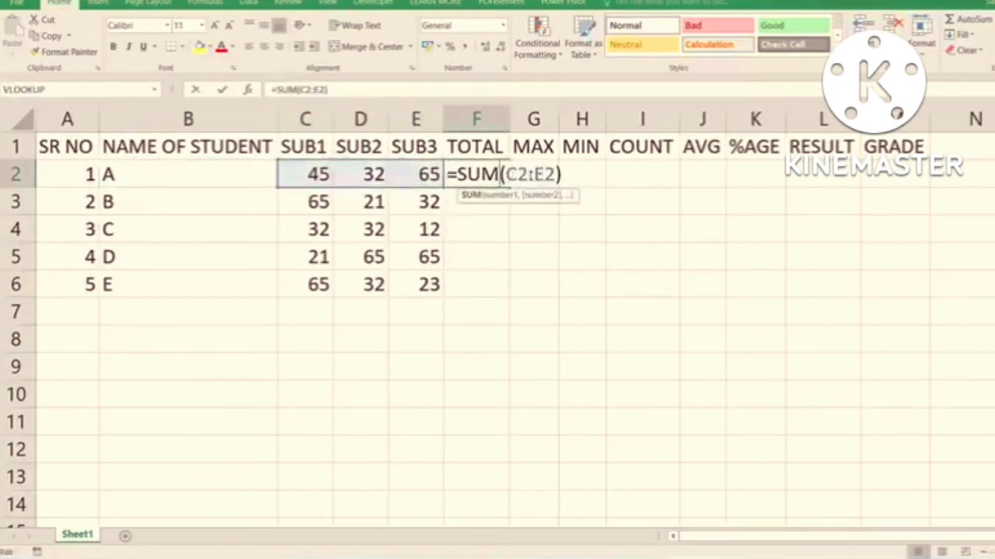
key(Return)
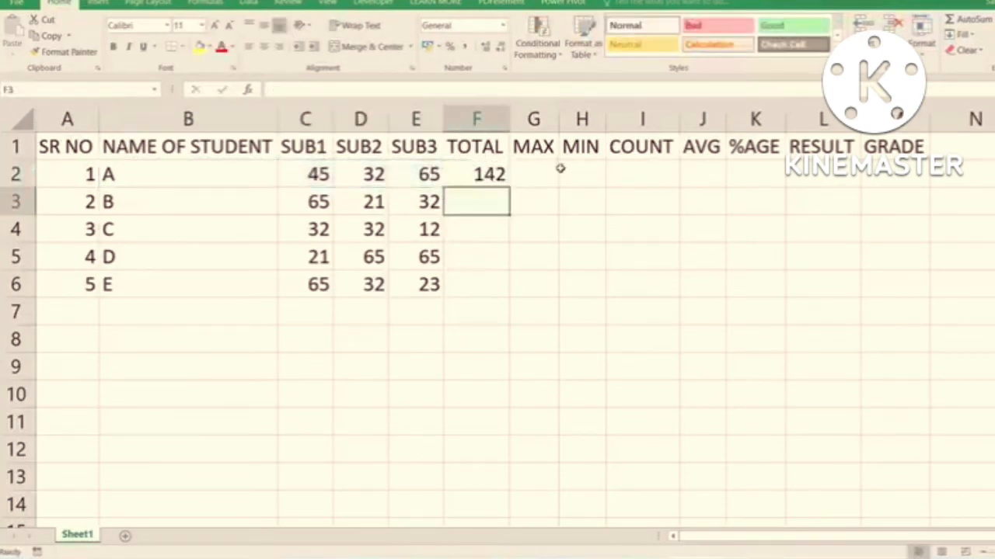
click(484, 173)
double_click(484, 174)
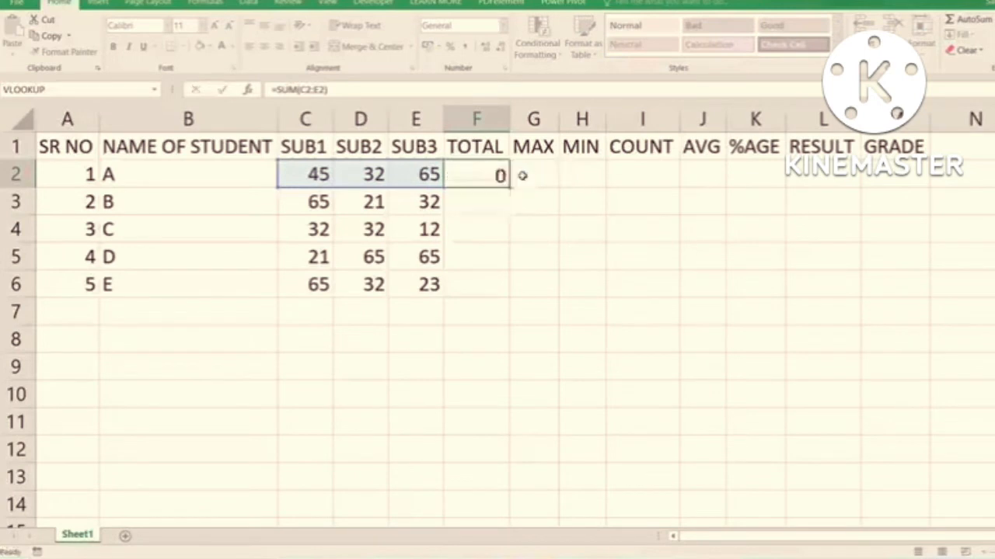
key(Return)
- Extend the SUM formula from F2 down through F6, and clear the copied totals in F3:F6
click(491, 178)
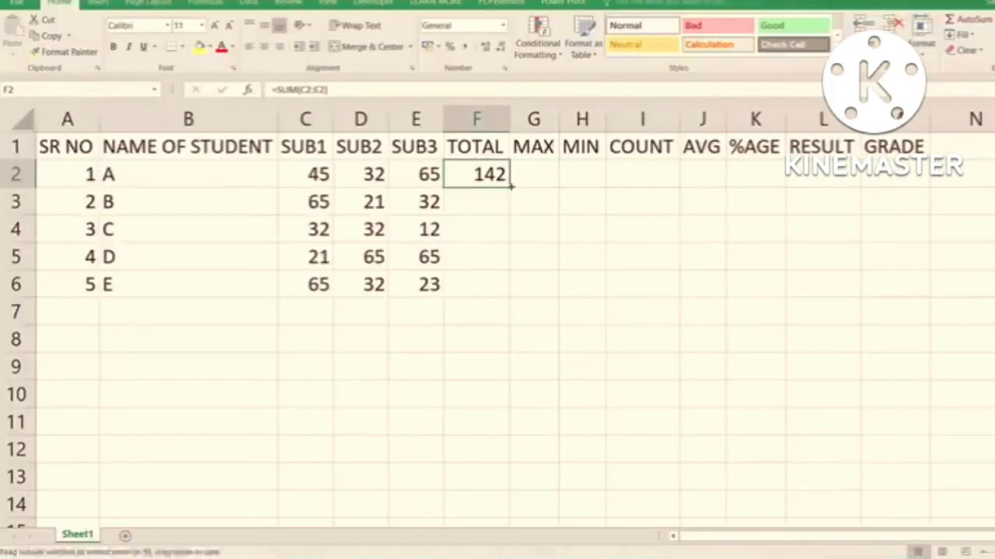
drag(510, 185, 515, 300)
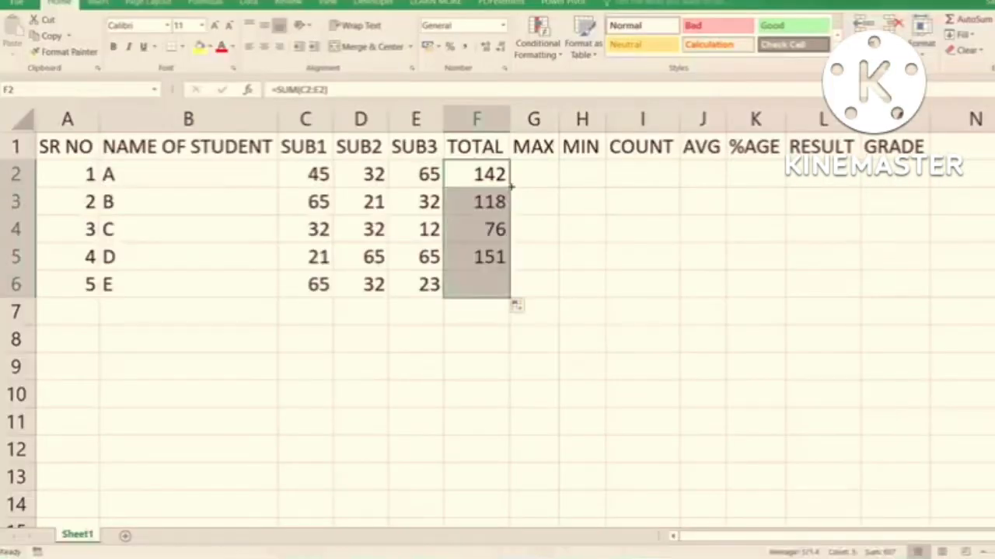
drag(492, 200, 483, 283)
key(Delete)
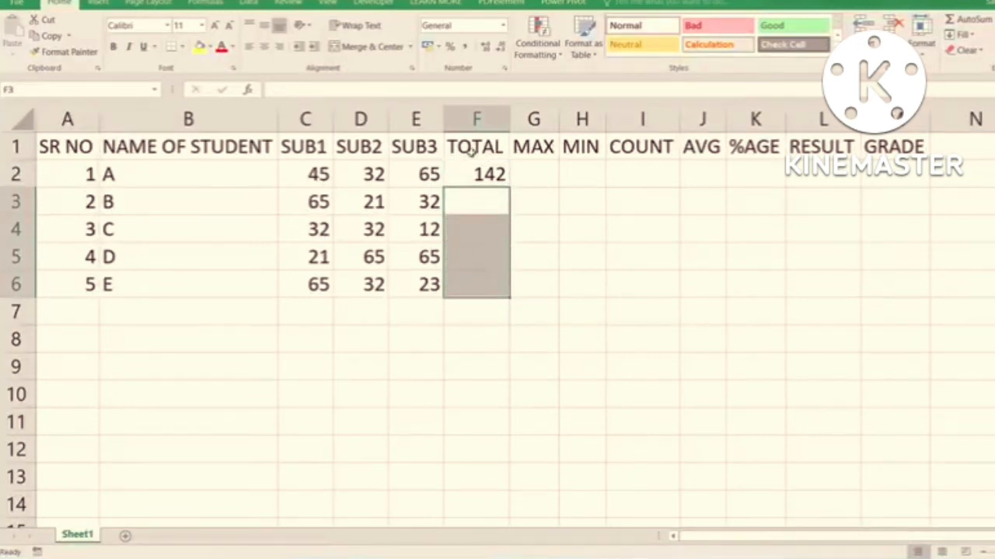
- Copy the SUM formula through F2:F6 with Fill Down, and inspect student B's formula in F3 without altering it
click(474, 172)
key(shift+Down)
key(shift+Down)
key(shift+Down)
key(shift+Down)
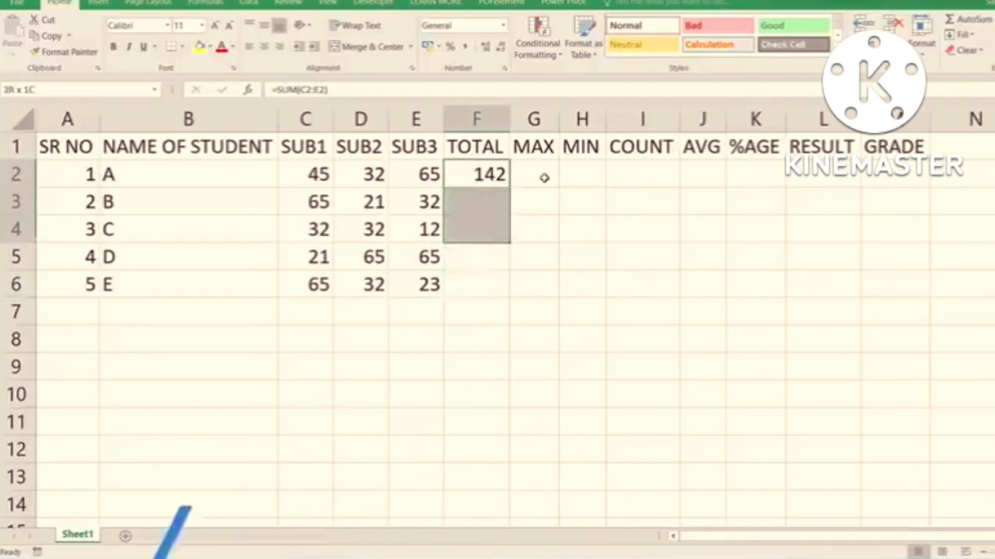
key(ctrl+d)
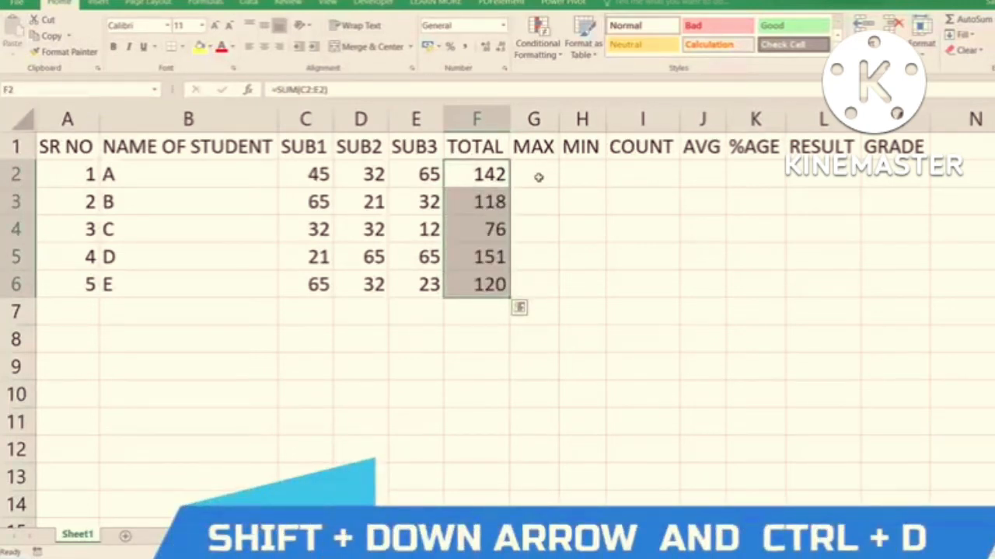
click(491, 200)
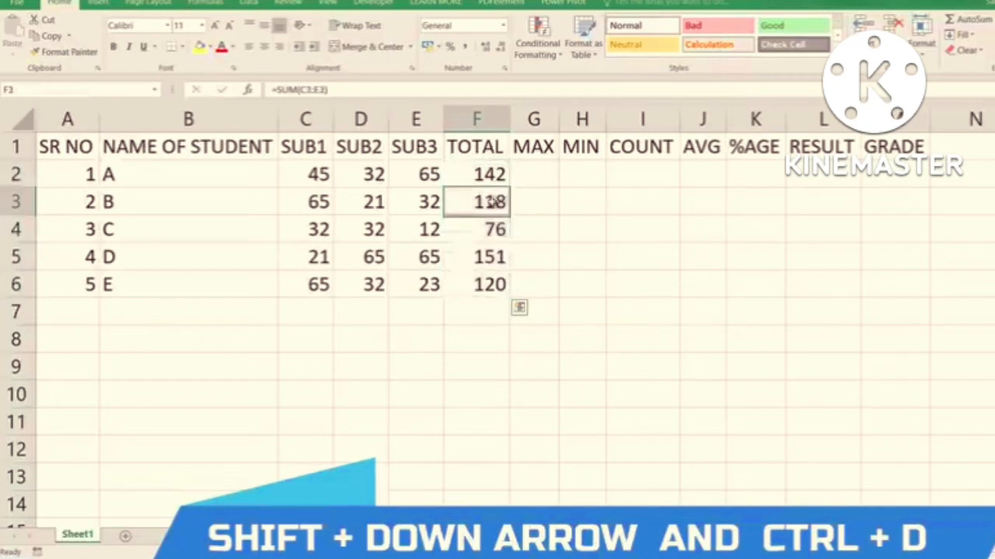
double_click(500, 202)
key(ctrl+Return)
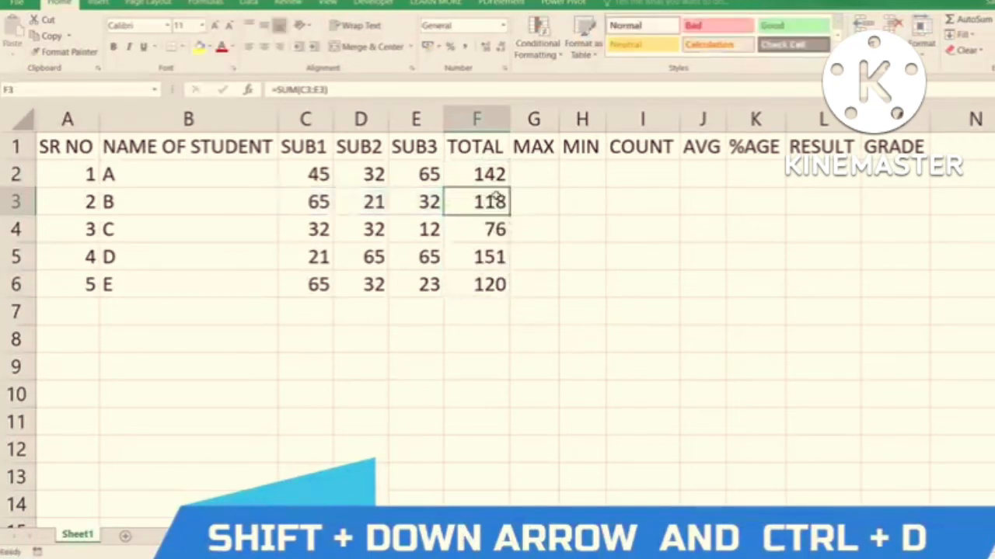
- Clear the totals of students B to E in F3:F6
key(shift+Down)
key(shift+Down)
key(shift+Down)
key(ctrl+d)
key(Delete)
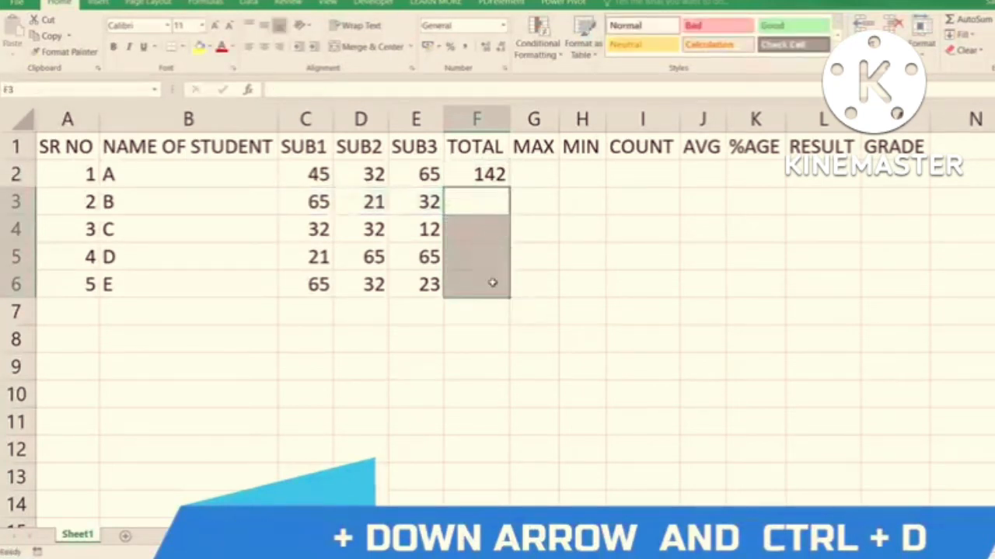
- Apply Fill Down to the range F2:F6, and delete the copied totals in F3:F6
drag(484, 172, 487, 280)
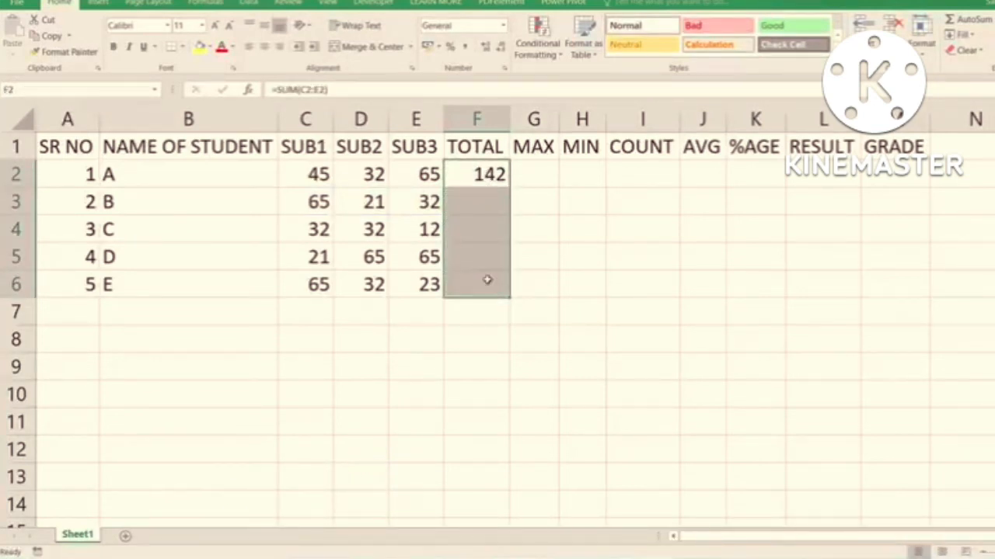
key(ctrl+d)
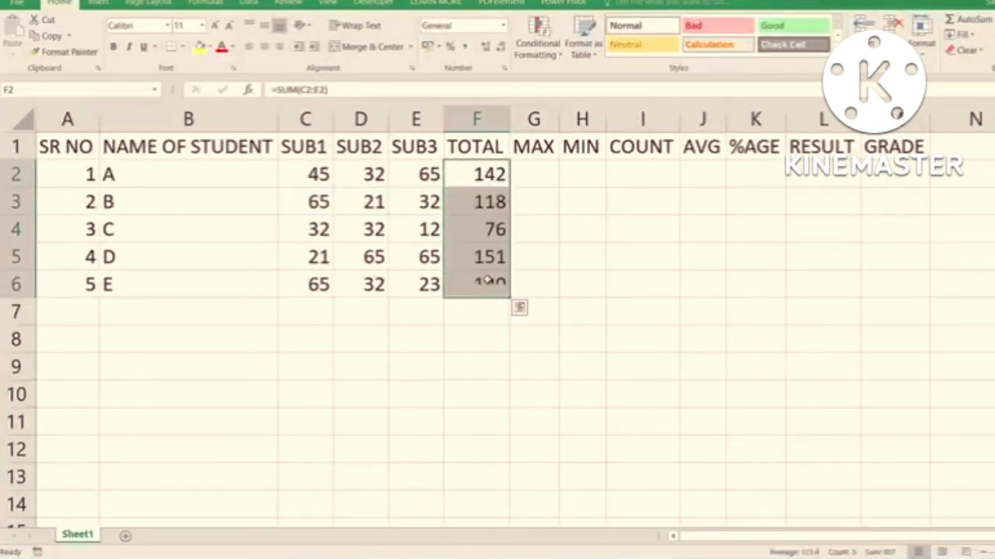
click(495, 202)
drag(494, 202, 486, 284)
key(Delete)
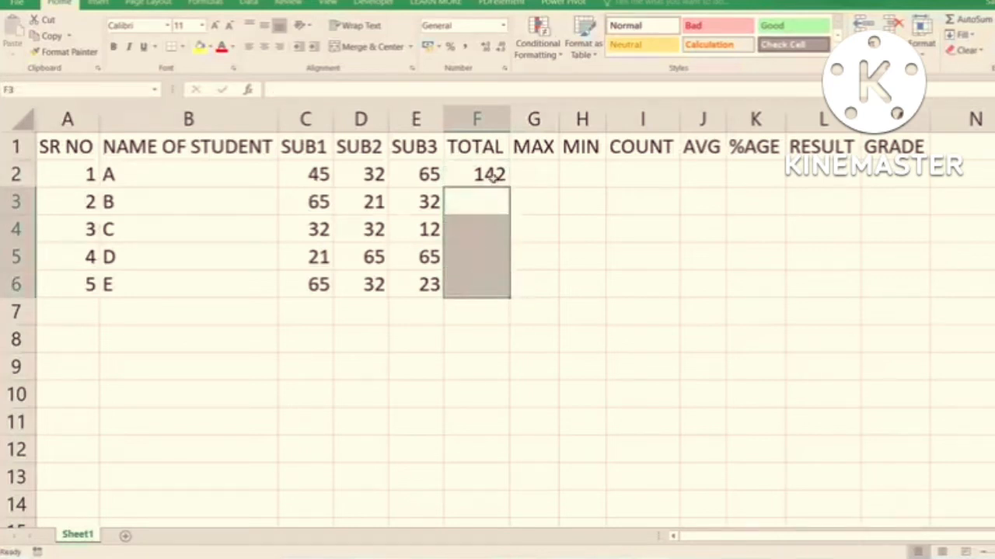
- Fill the SUM formula from F2 down through F6, and open student B's formula in F3 for inspection
click(485, 172)
drag(509, 188, 515, 302)
double_click(498, 199)
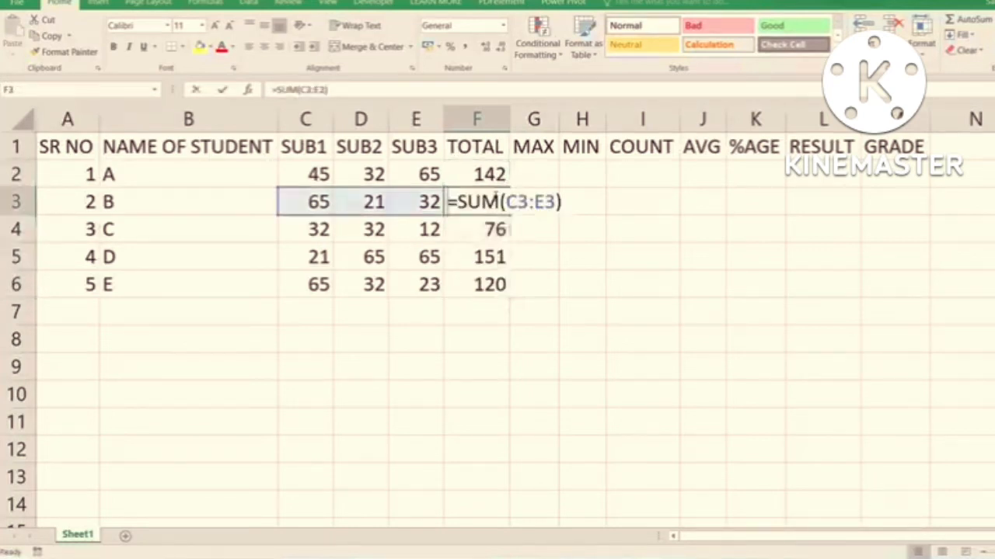
- Leave student B's total formula unedited, and clear the totals of all students in F2:F6
key(Escape)
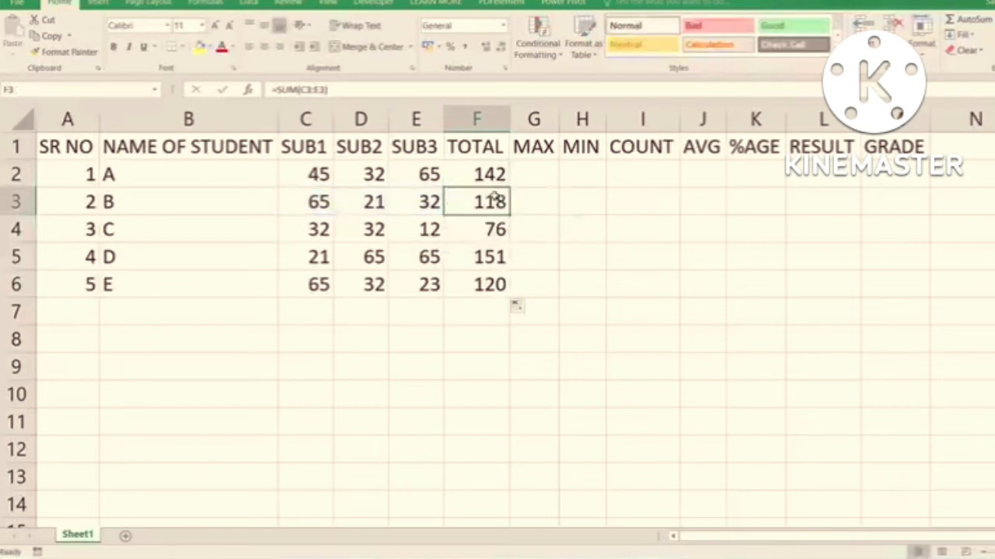
drag(486, 174, 482, 286)
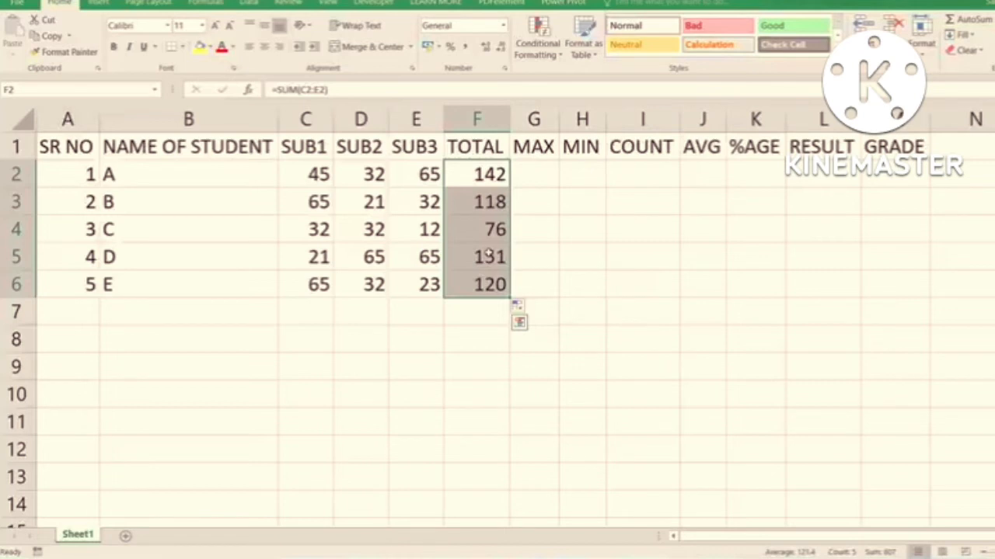
key(Delete)
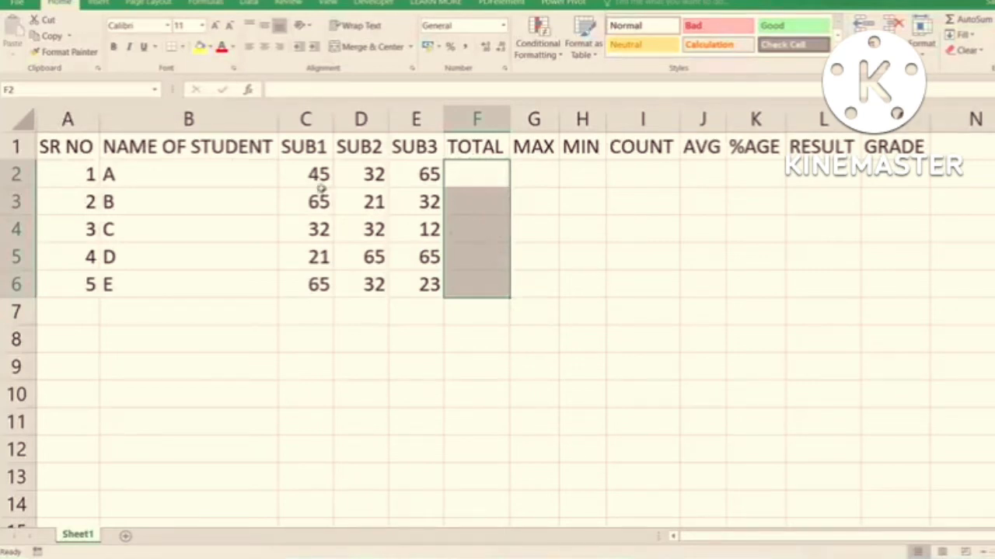
- Examine the marks in the SUB1, SUB2 and SUB3 columns, including each student's SUB1 mark in C2:C6
drag(318, 174, 318, 285)
drag(371, 173, 358, 260)
drag(425, 167, 415, 274)
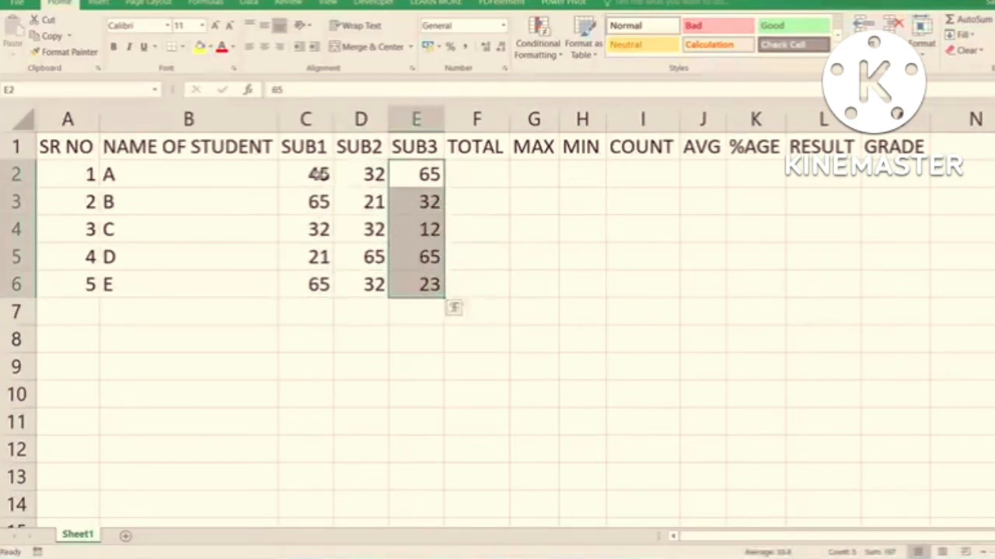
click(323, 174)
click(317, 206)
click(314, 234)
click(317, 263)
click(320, 284)
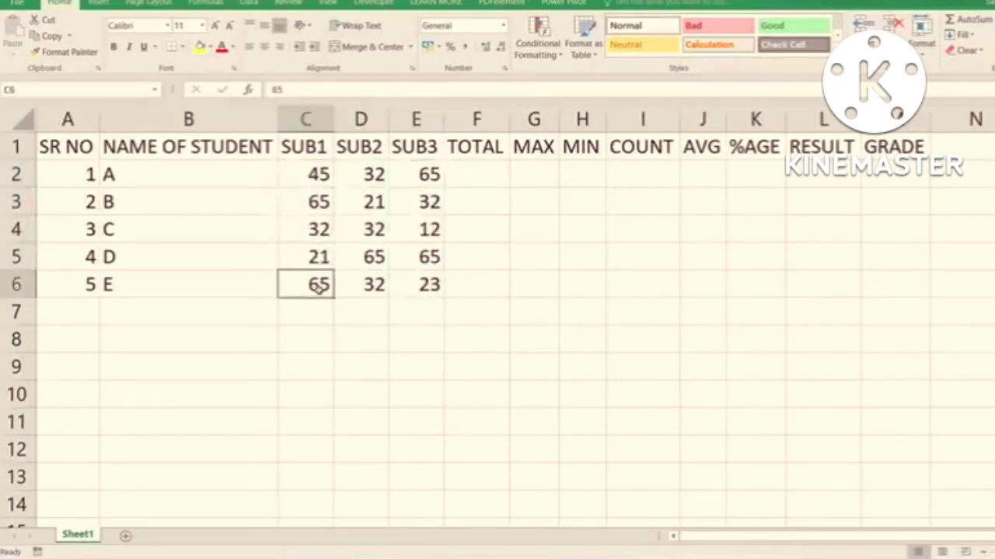
- Total the SUB1 and SUB2 columns in C7 and D7 with AutoSum, and delete both sums again
click(325, 316)
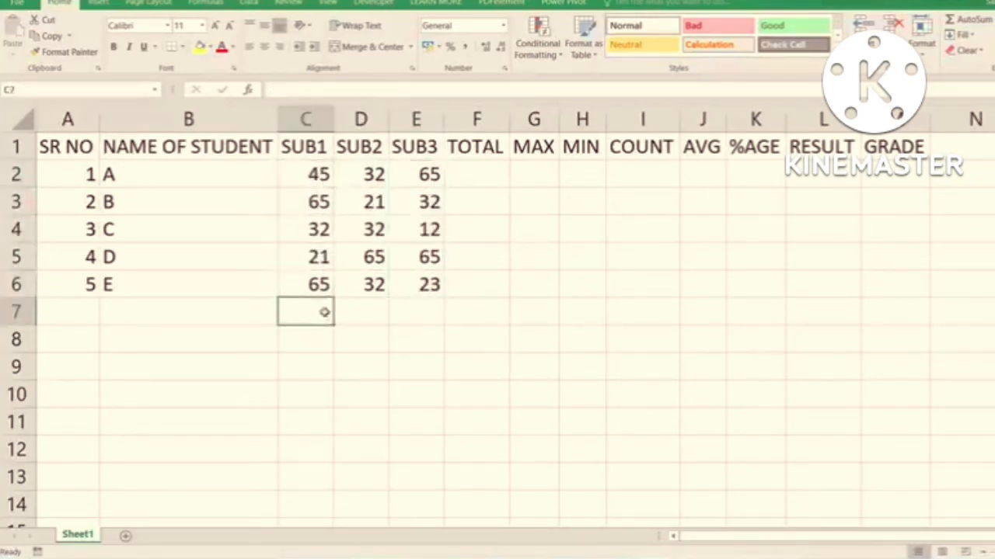
key(alt+equal)
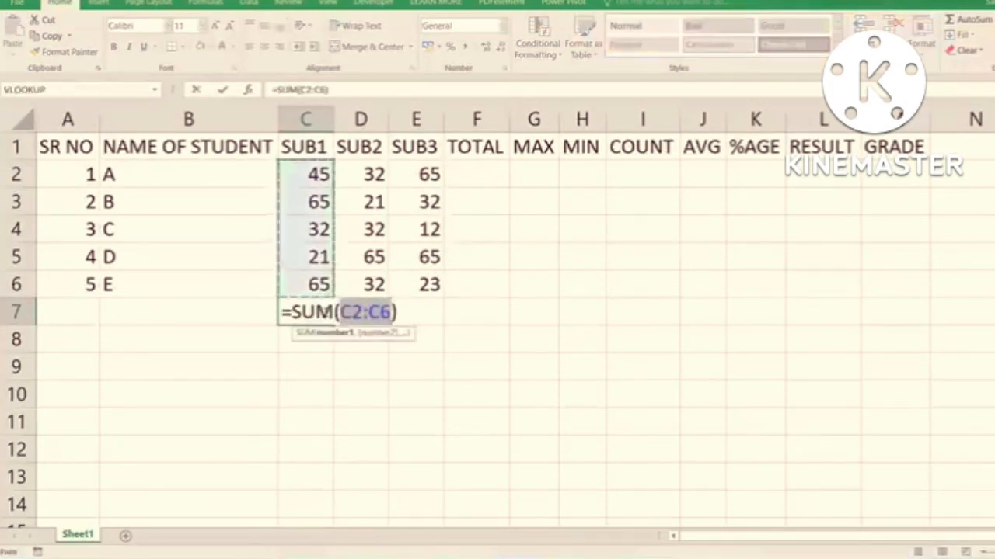
key(Return)
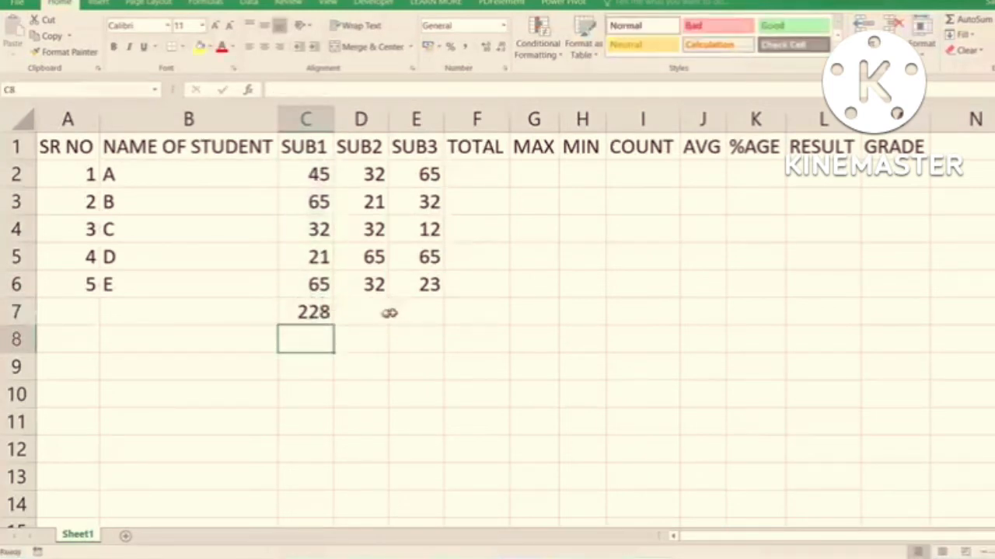
click(363, 314)
key(alt+equal)
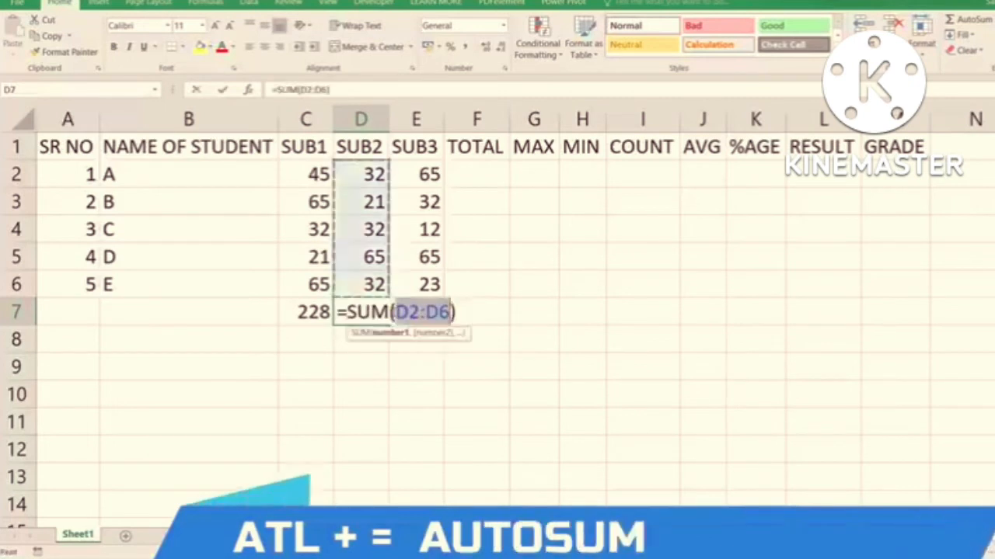
key(Return)
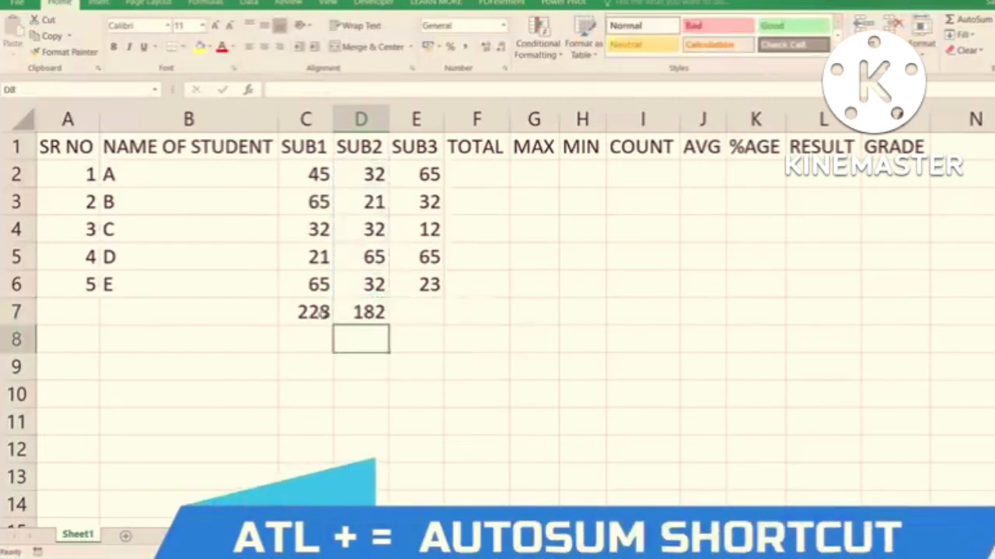
drag(322, 311, 365, 312)
key(Delete)
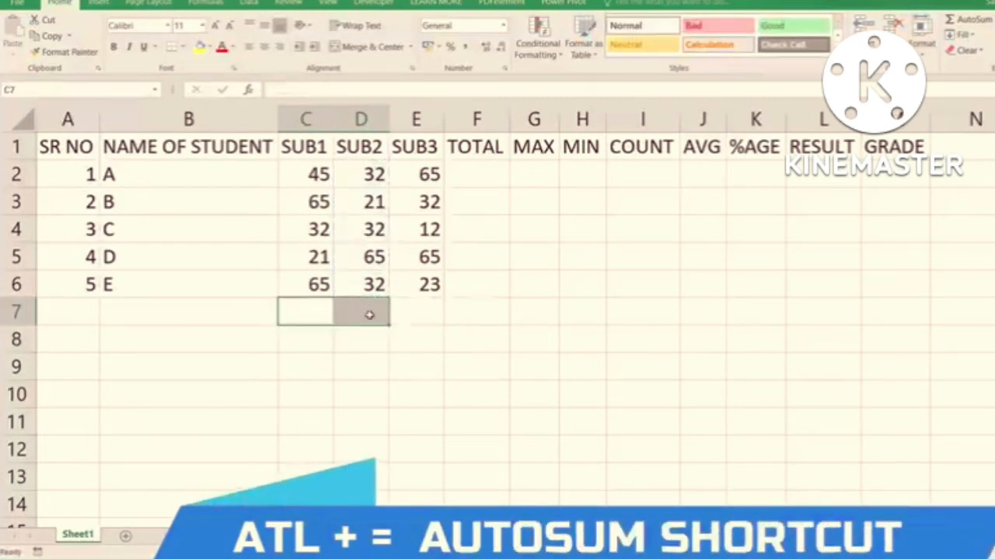
- Total student A's marks in F2 with AutoSum over C2:E2, and fill the formula down to F6
click(482, 173)
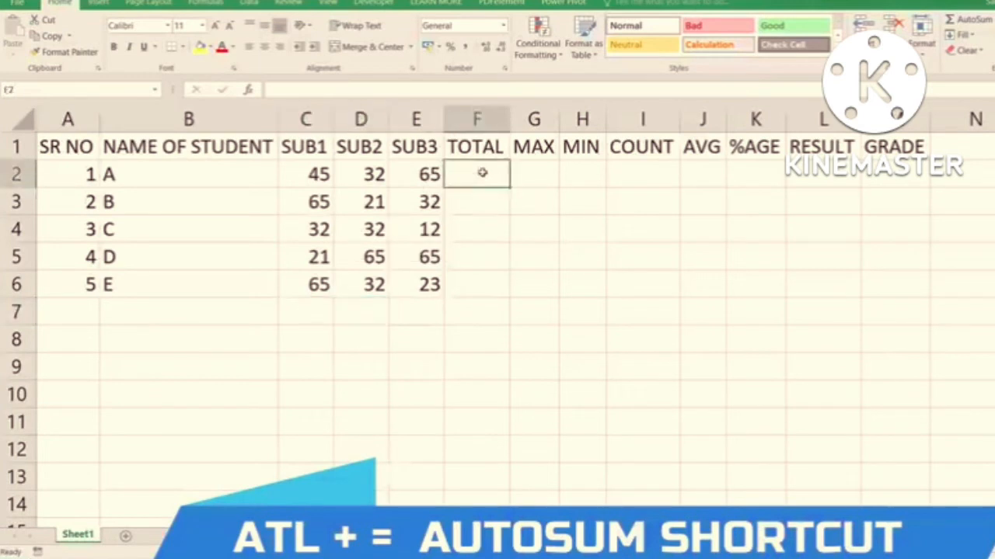
key(alt+equal)
key(Return)
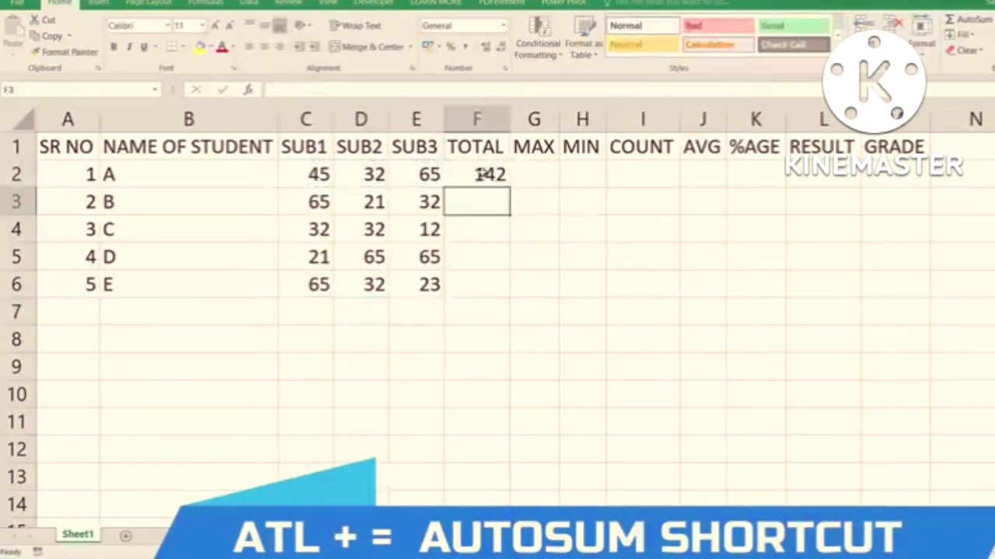
click(481, 173)
double_click(508, 188)
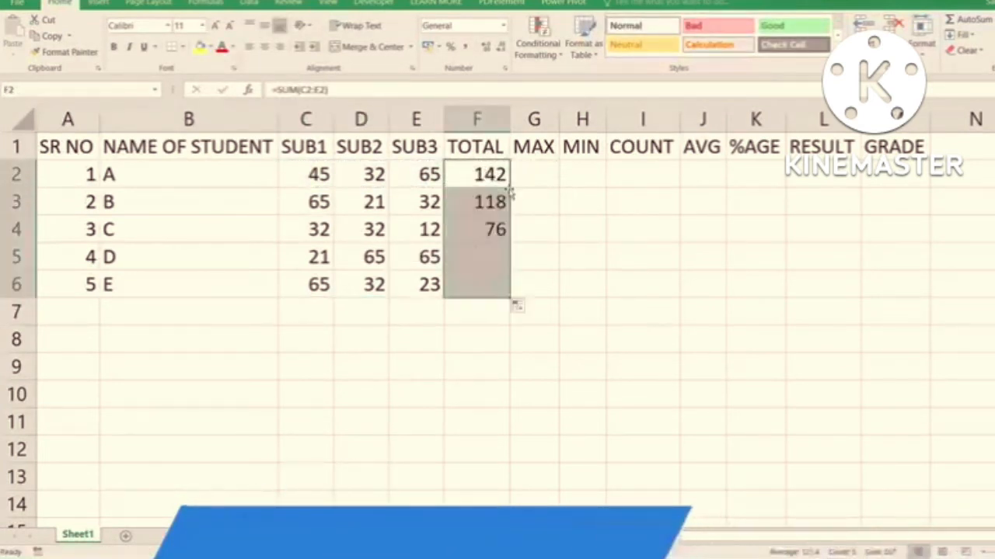
- Insert the AutoSum Max function in G2 for student A, restricting its range to the subject marks C2:E2
click(536, 179)
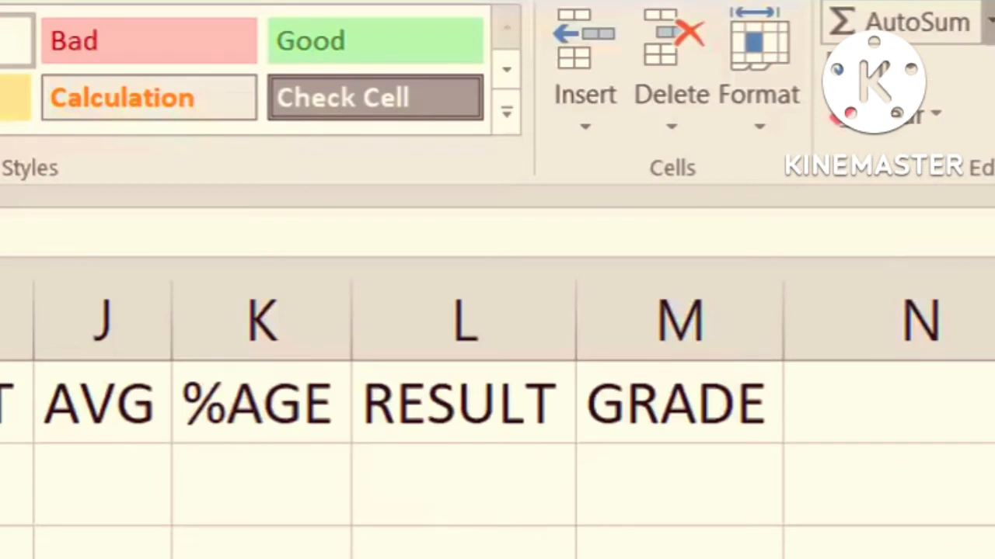
click(991, 22)
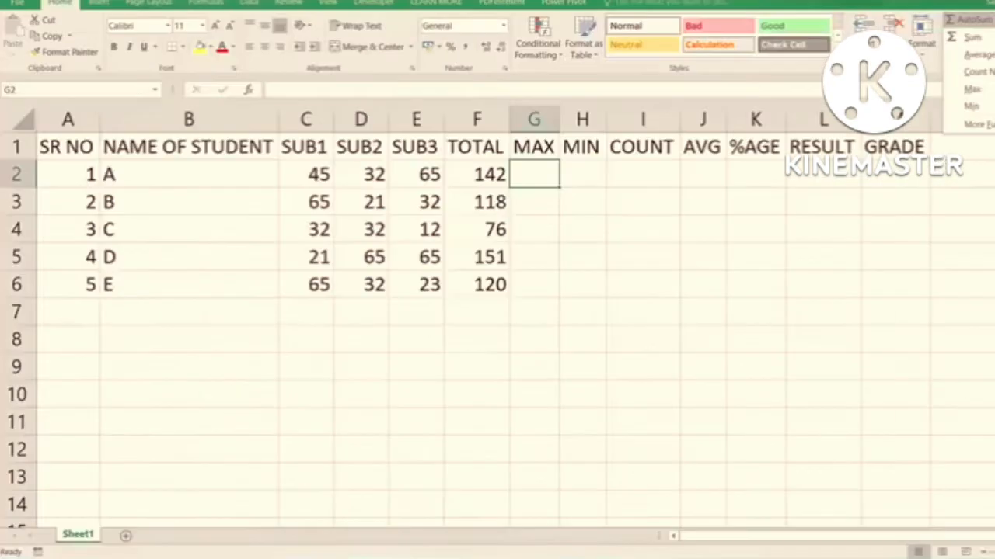
click(942, 158)
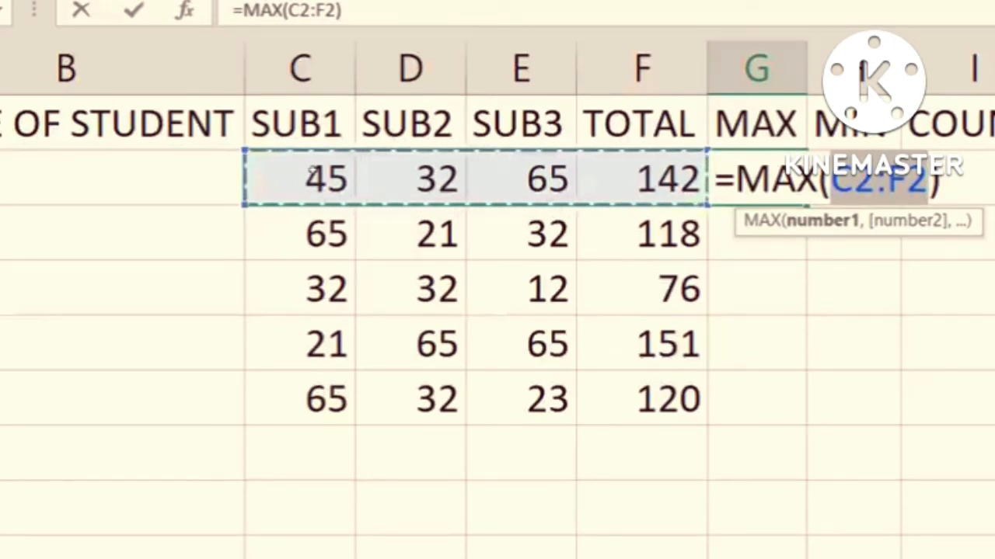
drag(313, 175, 536, 177)
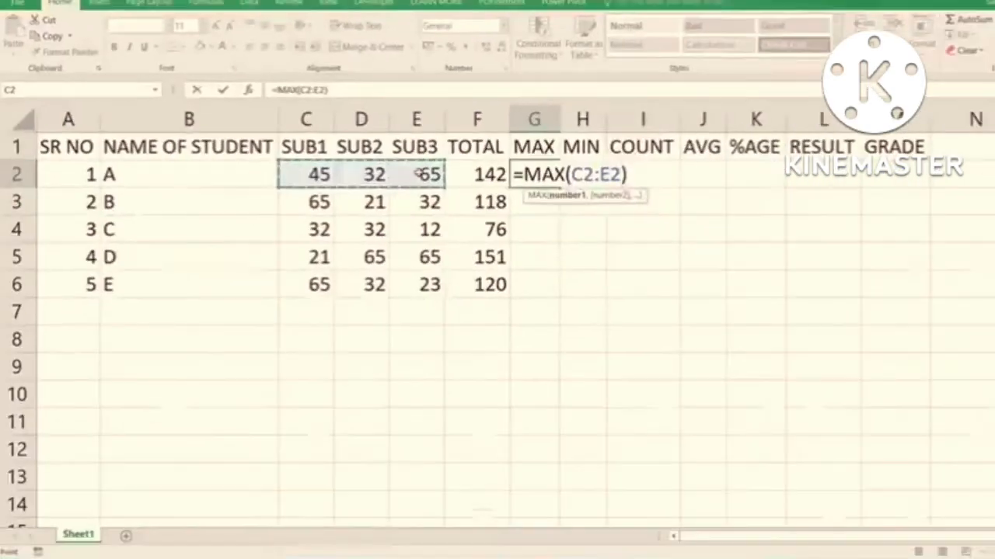
key(Return)
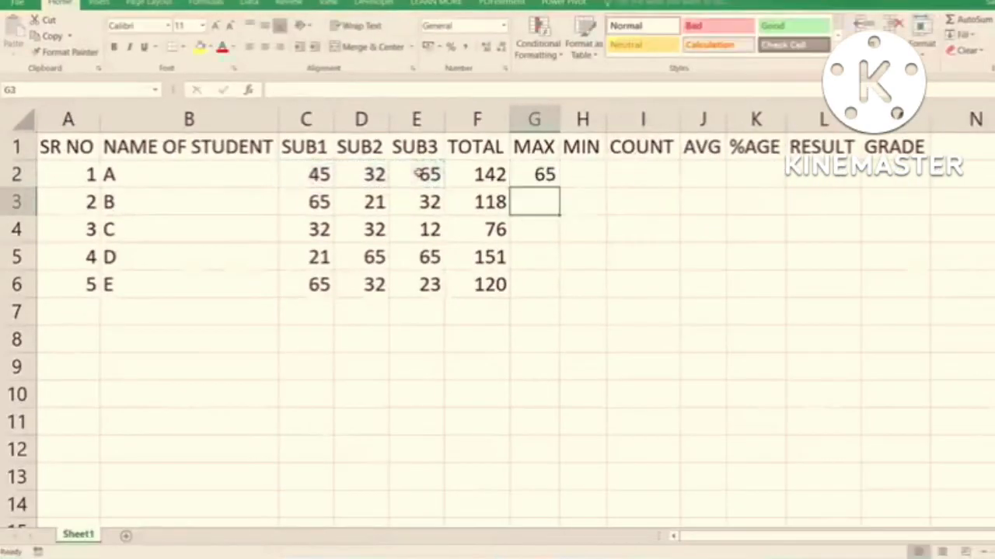
- Fill the MAX formula from G2 down to G6, and compare the results with the marks of students A and B
click(551, 174)
double_click(559, 185)
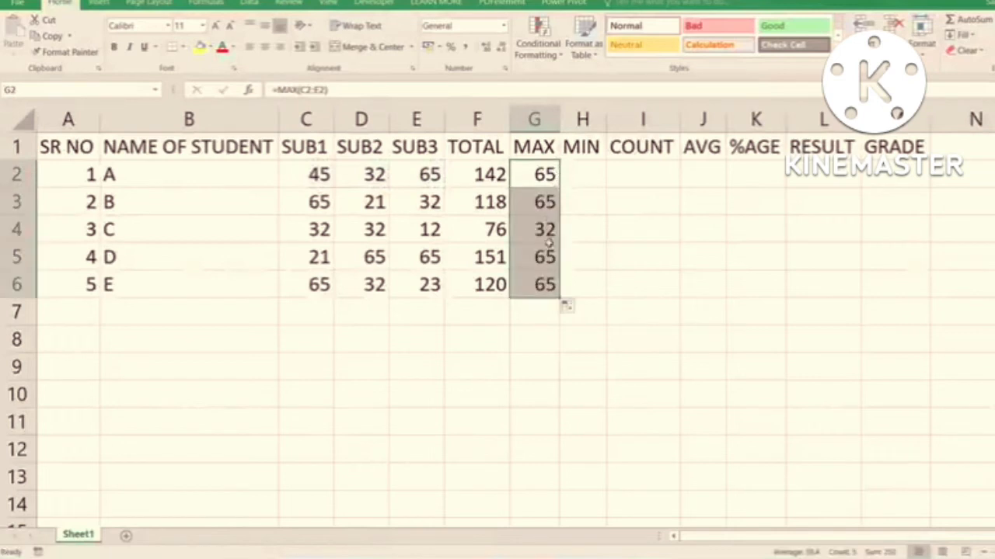
drag(319, 174, 422, 174)
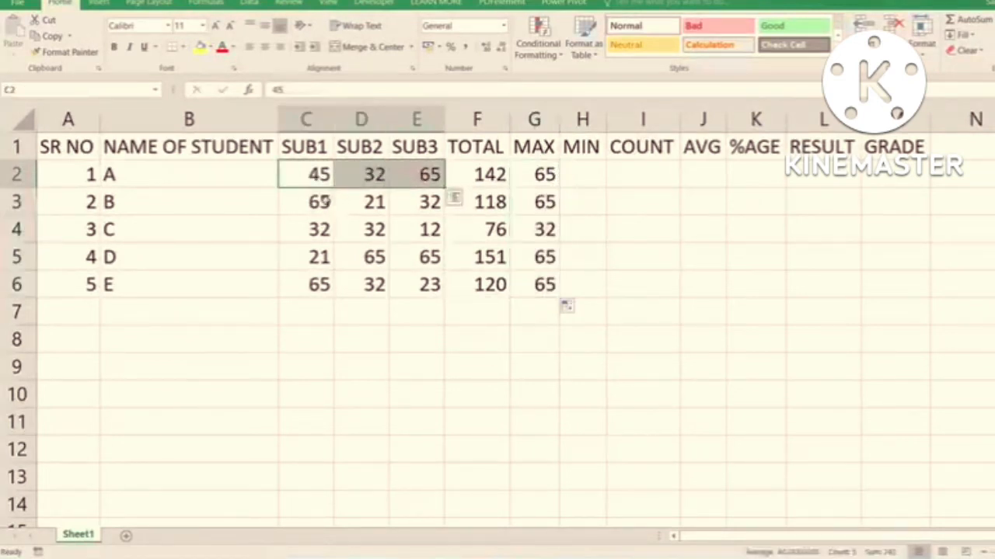
drag(322, 199, 429, 201)
drag(544, 175, 534, 300)
- Enter a MIN formula over the subject marks C2:E2 in H2 for student A
click(580, 177)
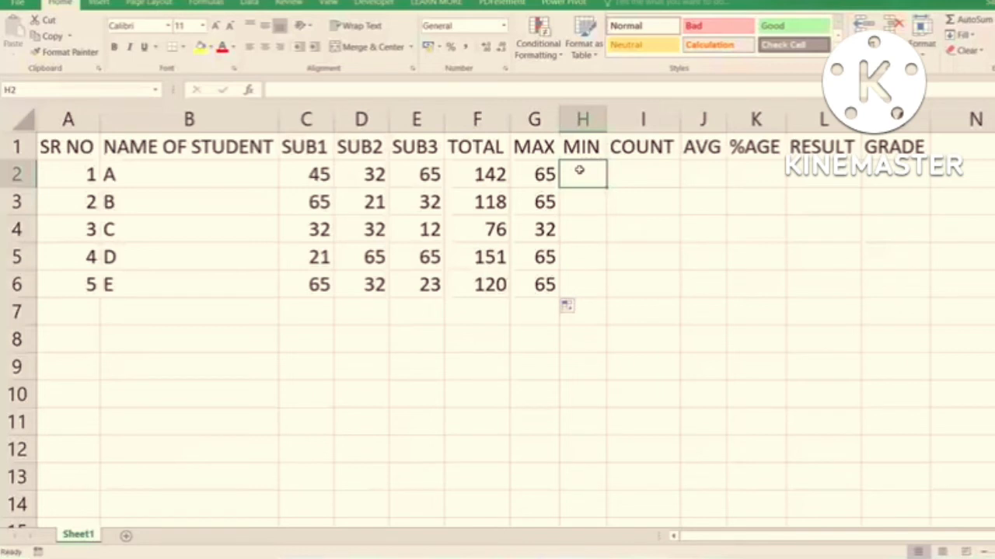
text(=MIN)
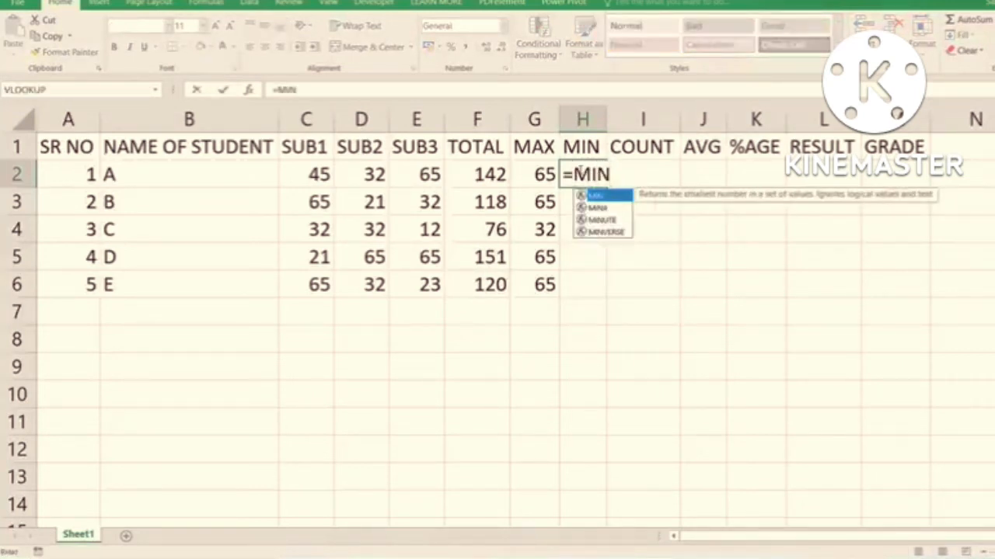
text(()
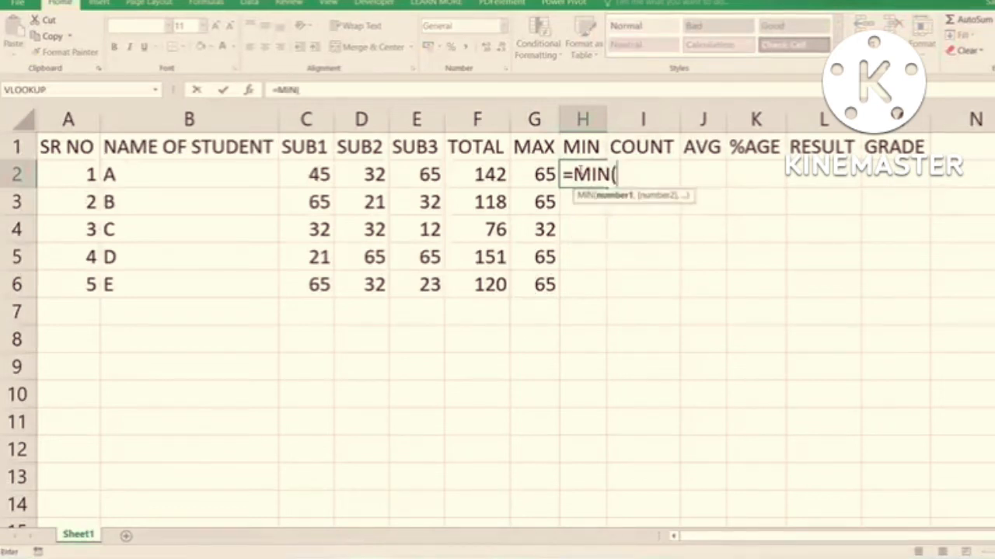
click(332, 176)
drag(333, 176, 432, 176)
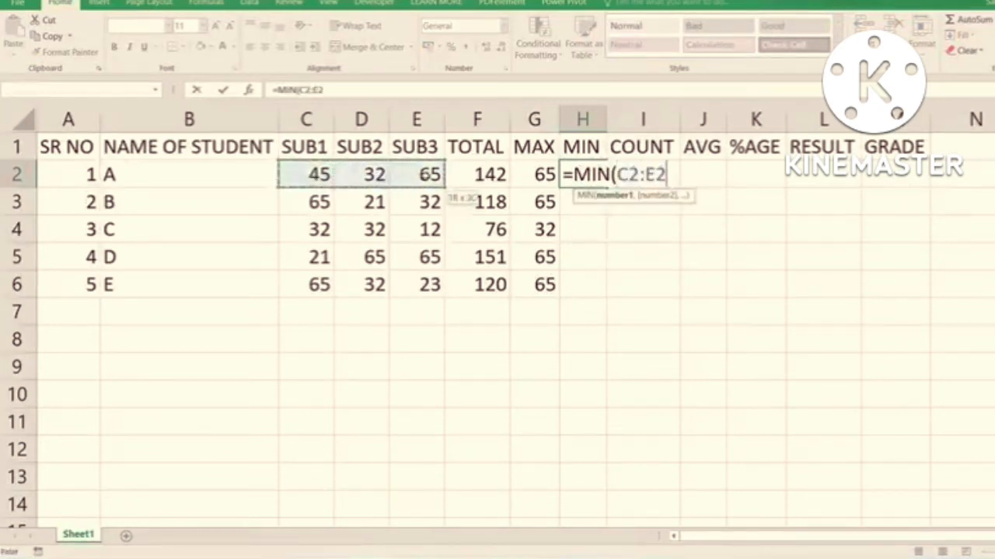
key(Return)
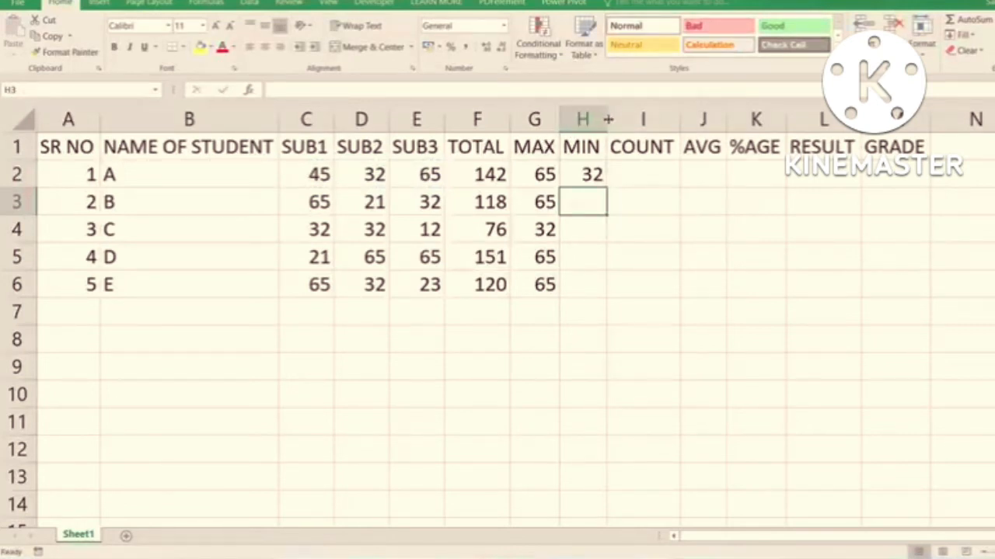
- Enter the formula =COUNT(C2:E2) in I2 to count student A's subject marks
click(619, 181)
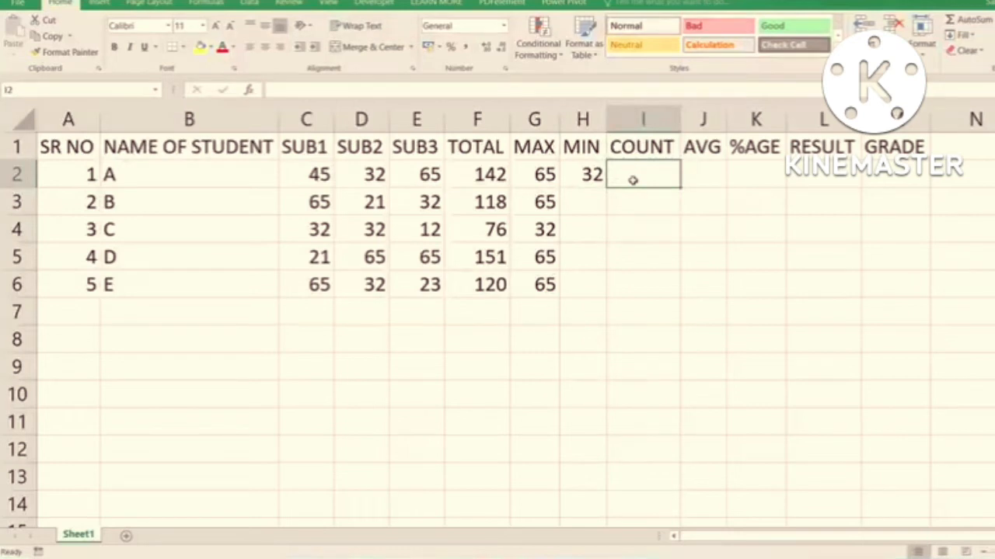
text(=COUN)
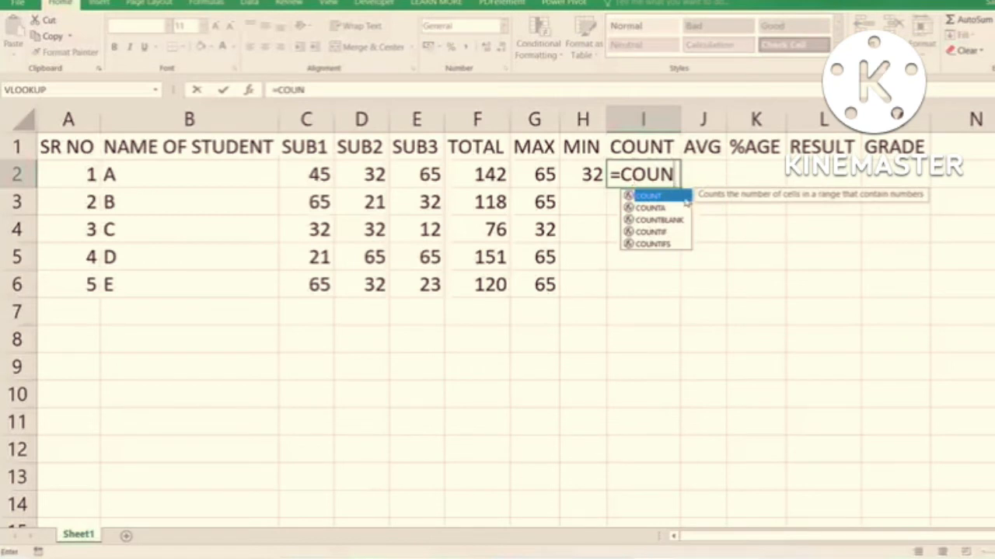
double_click(683, 196)
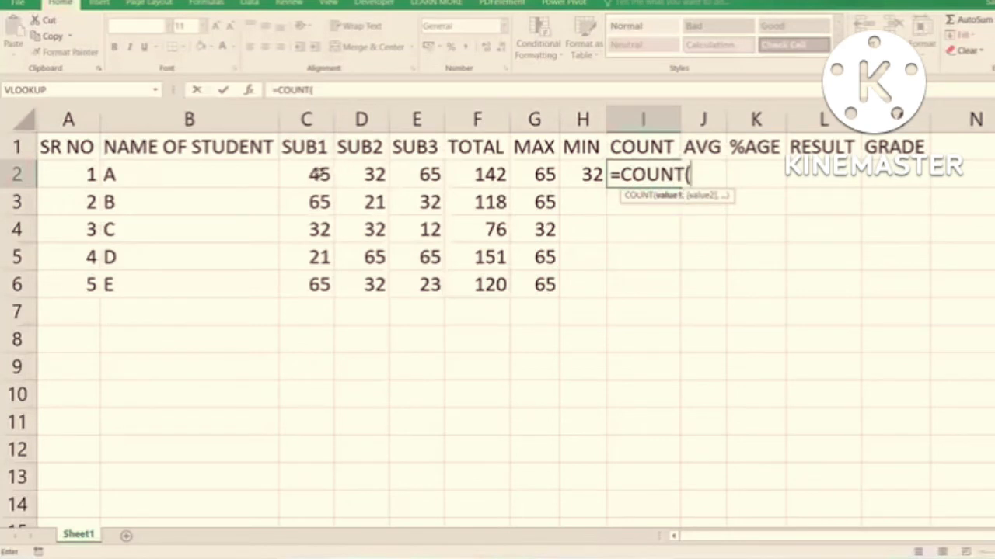
drag(331, 175, 420, 172)
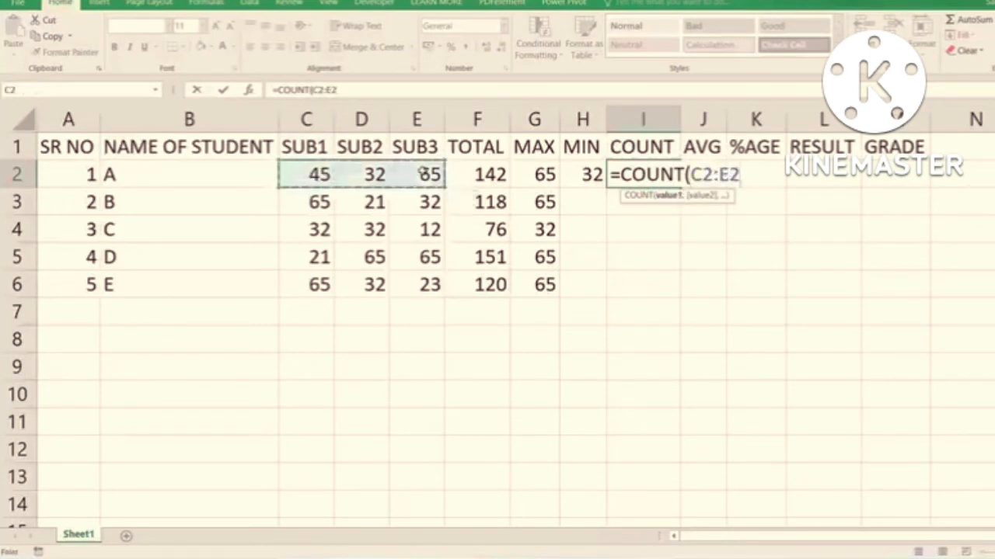
text())
key(Return)
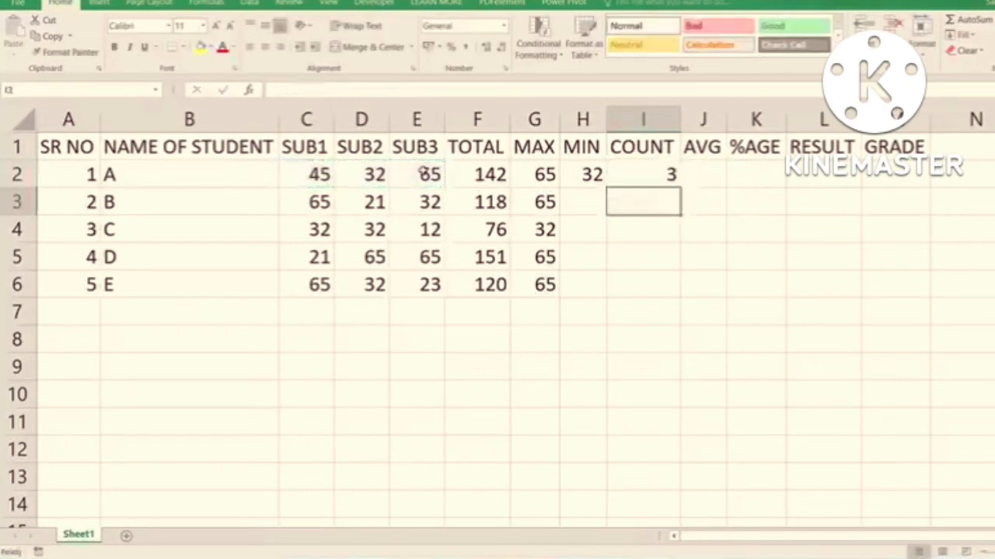
- Fill the MIN and COUNT formulas from H2:I2 down to row 6, and inspect the COUNT formula in I2
drag(587, 174, 673, 179)
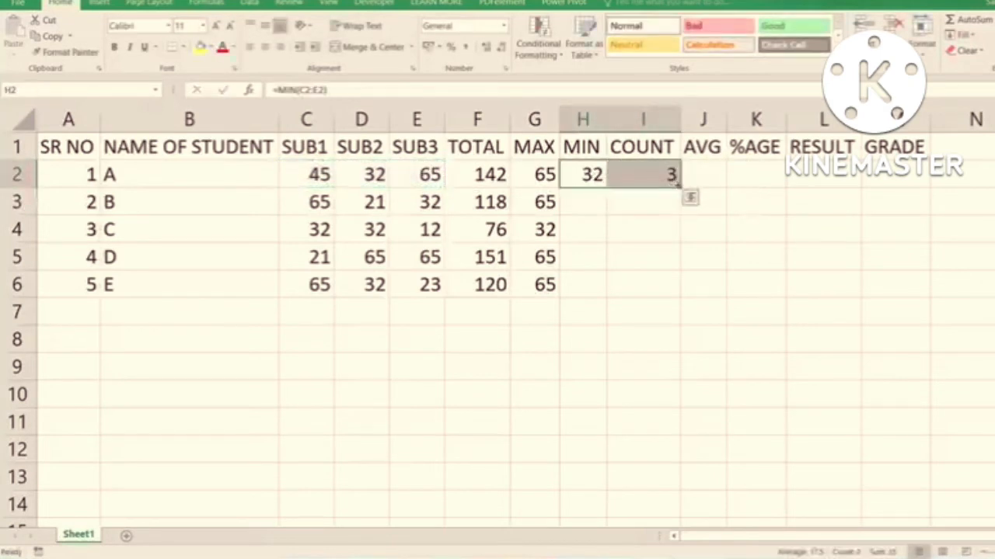
double_click(680, 188)
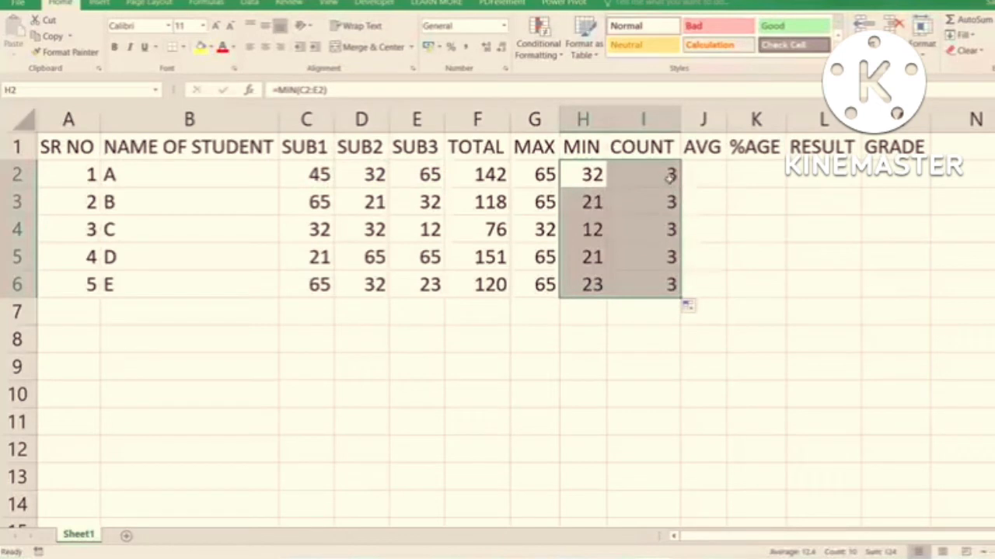
click(662, 172)
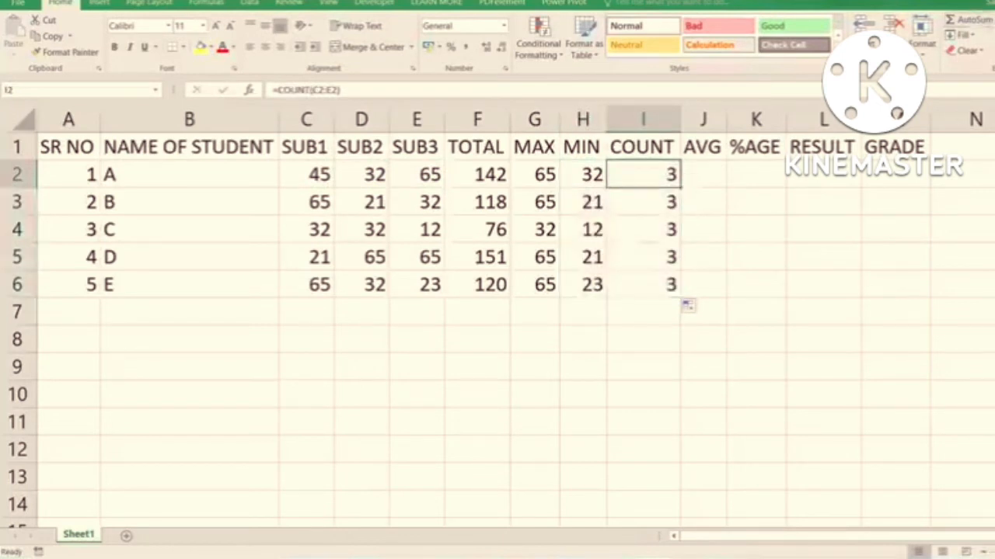
- Review the TOTAL to COUNT results, and clear the MAX, MIN and COUNT columns in G2:I7
drag(497, 172, 673, 285)
drag(492, 174, 490, 284)
drag(542, 183, 642, 293)
key(Delete)
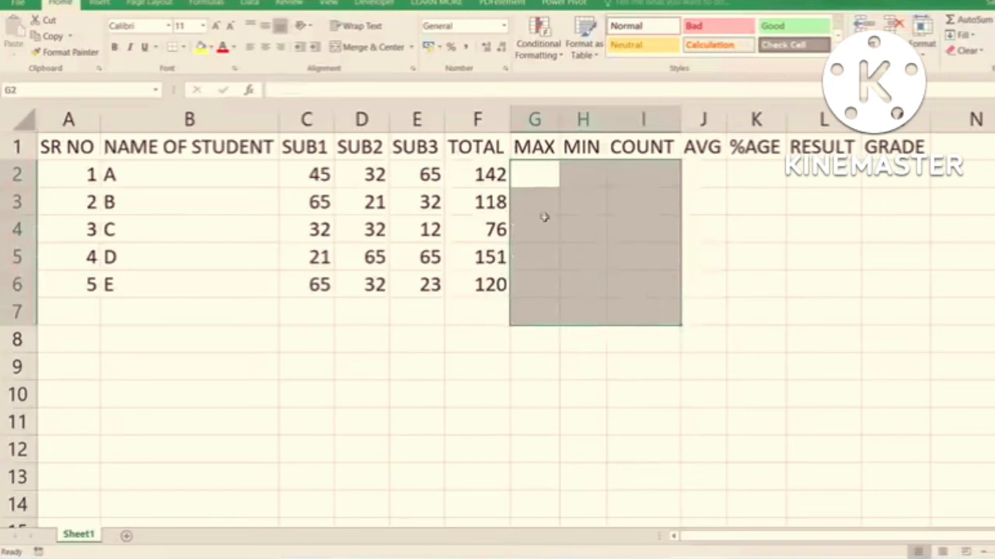
- Use AutoSum's Max function to enter =MAX(C2:E2) in G2, limiting the range to student A's subject marks
click(534, 177)
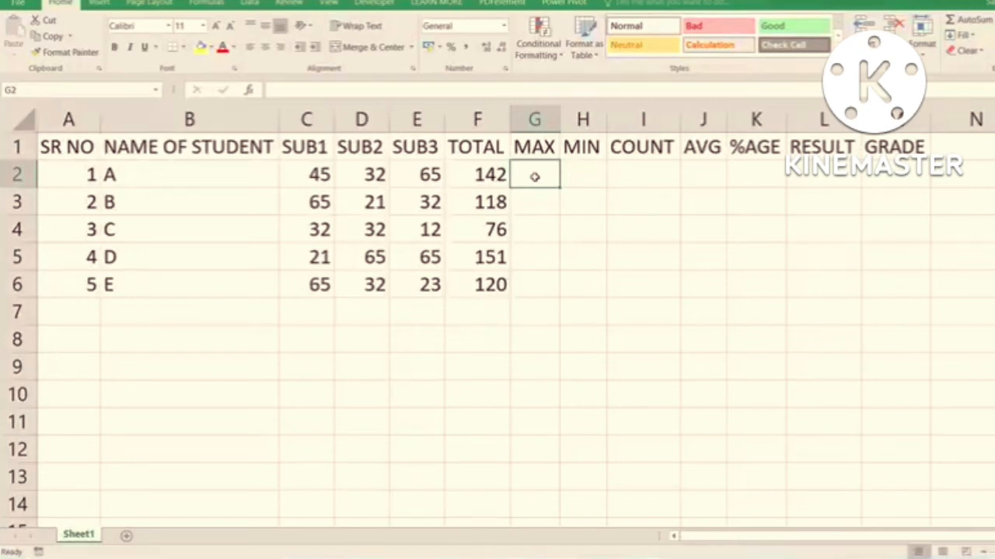
key(alt)
key(h)
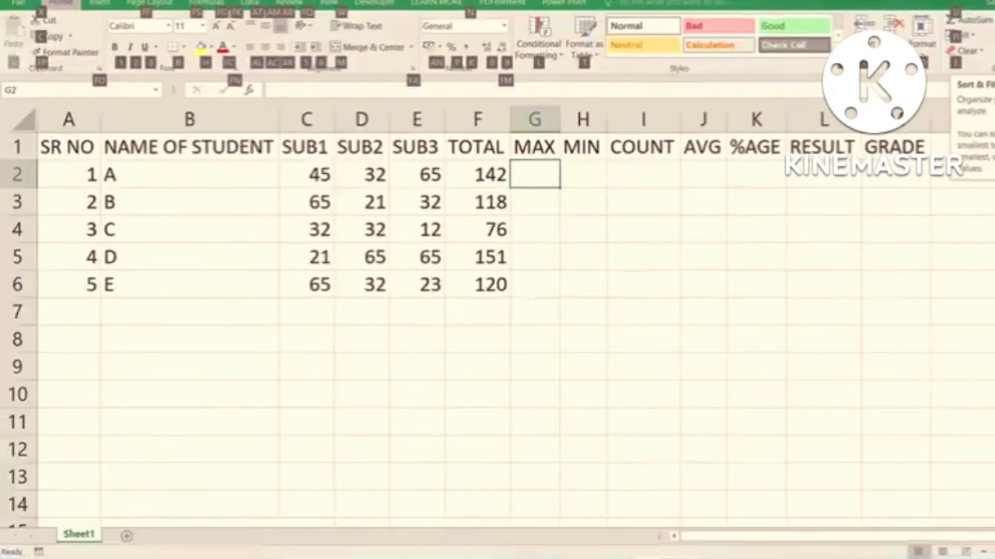
key(u)
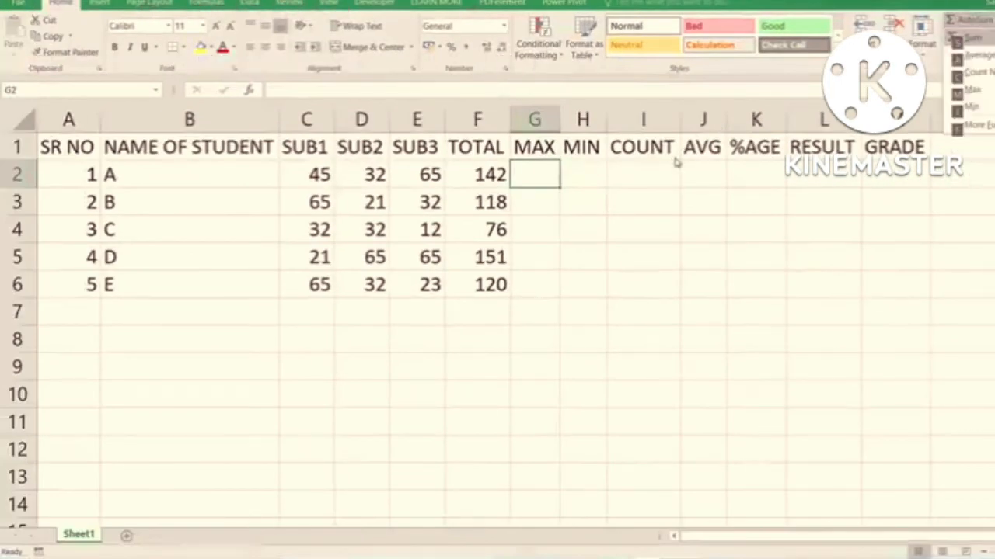
key(m)
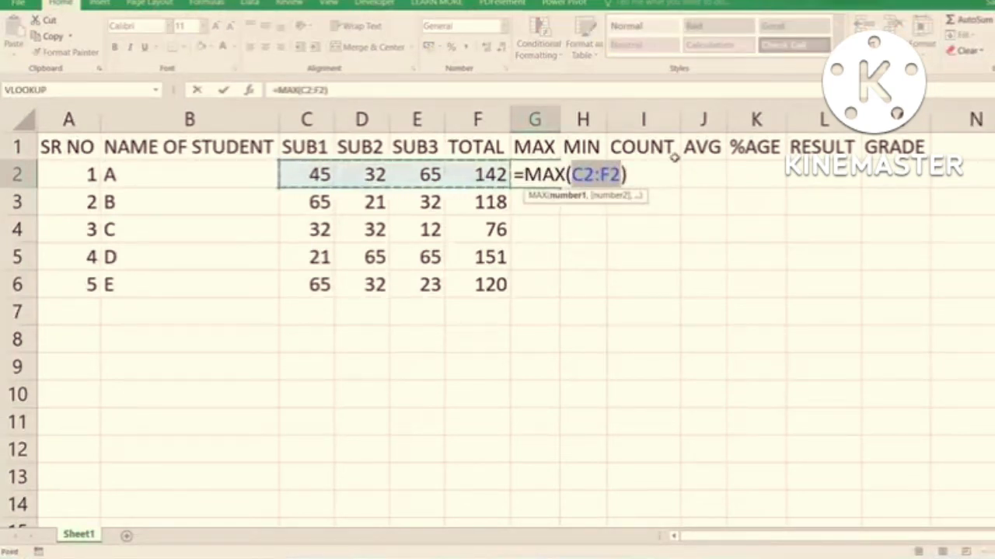
key(shift+Left)
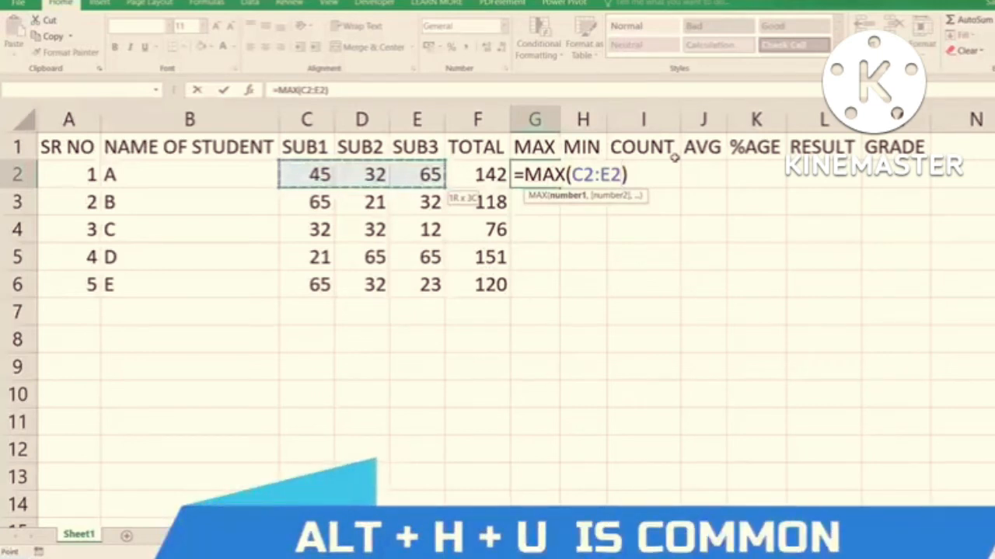
key(Return)
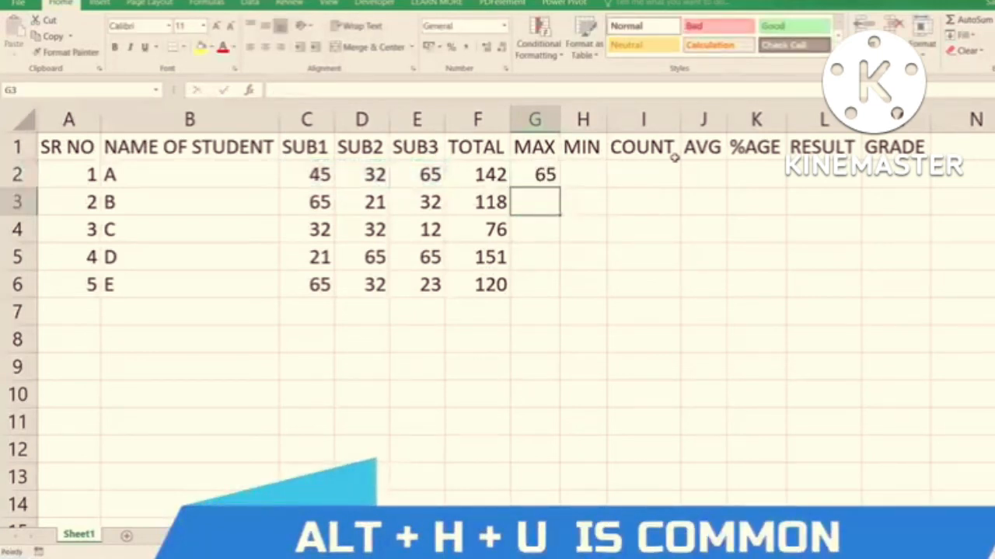
- Use AutoSum's Min function in H2, shrinking the suggested range to C2:E2 for student A
key(Up)
key(Right)
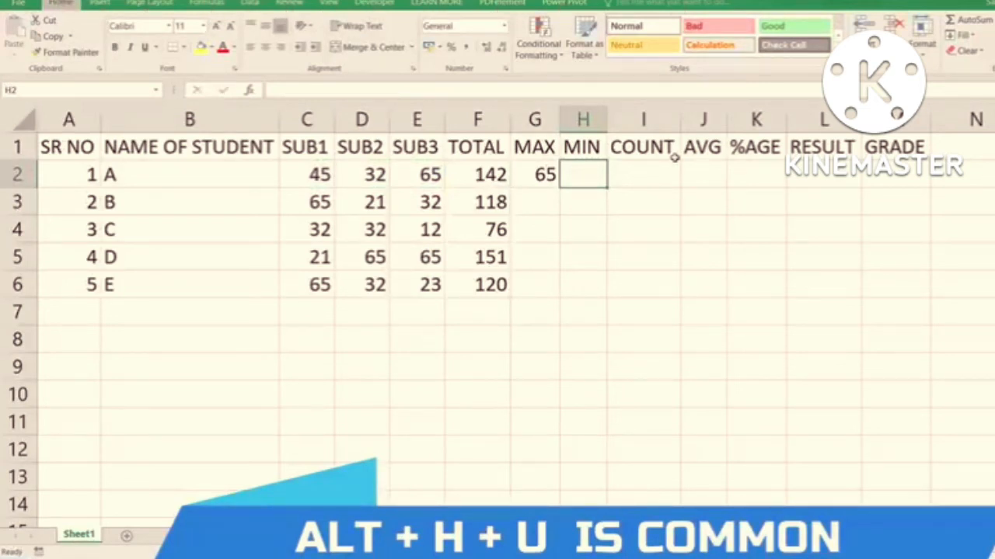
key(alt+h)
key(u)
key(m)
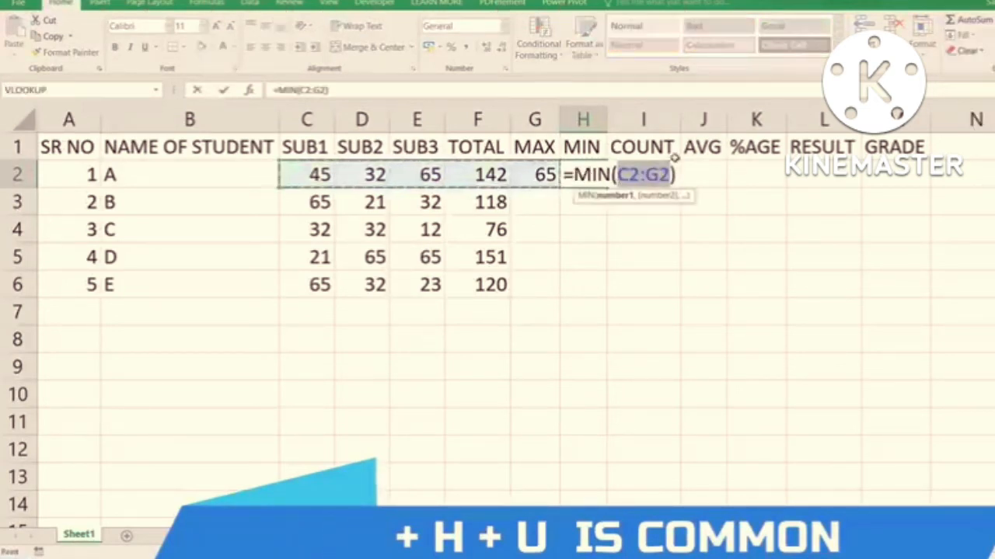
key(shift+Left)
key(shift+Left)
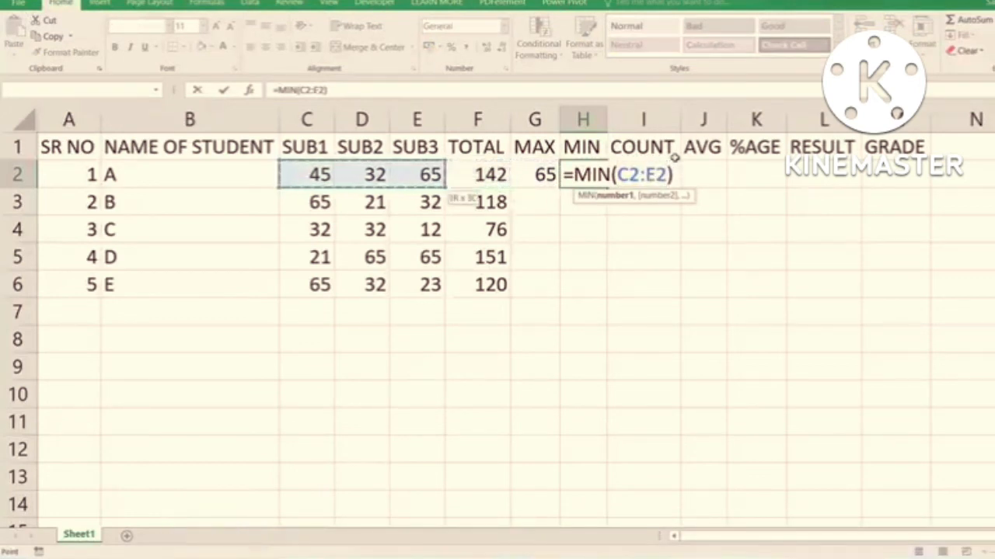
key(Return)
- Insert an AutoSum Count Numbers formula in I2 covering only the subject marks C2:E2
key(Up)
click(675, 160)
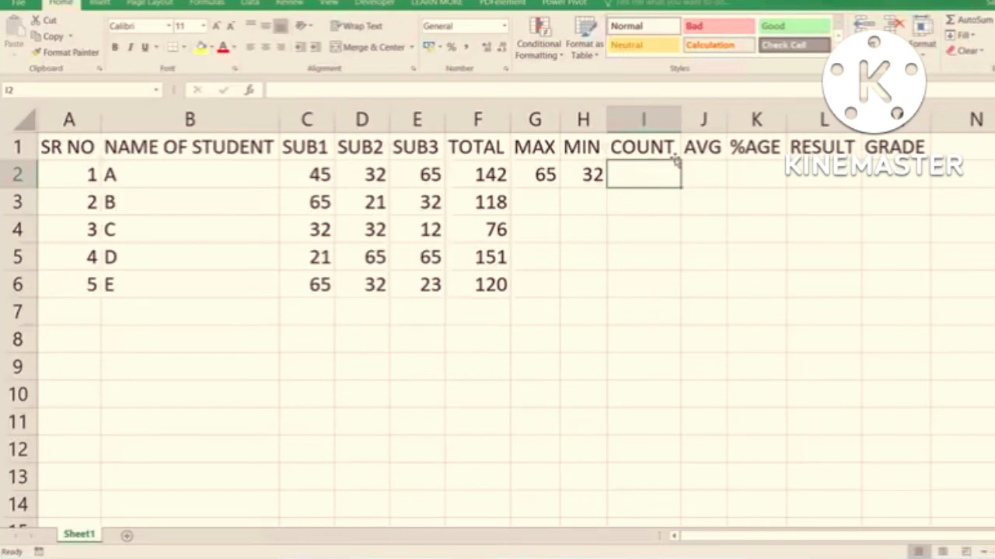
key(alt+h)
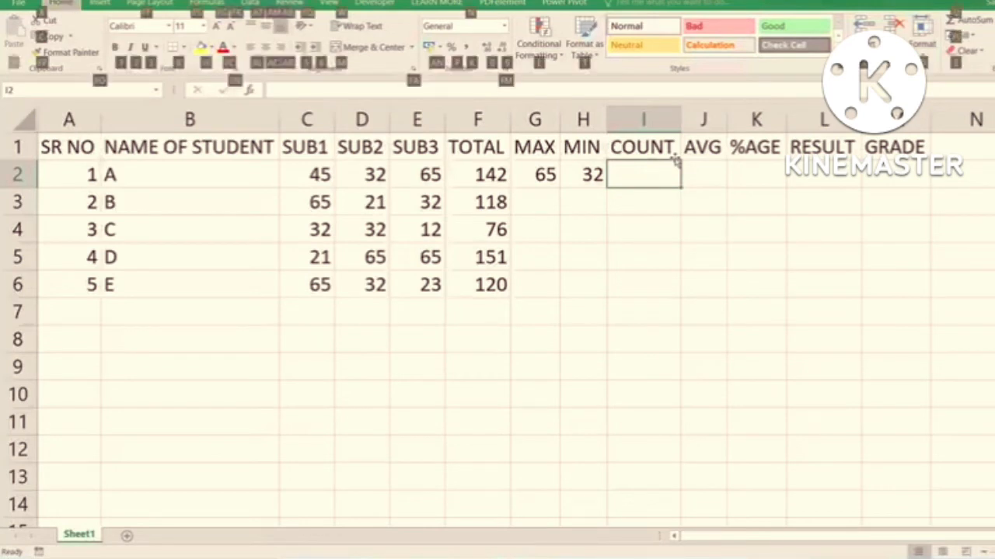
key(u)
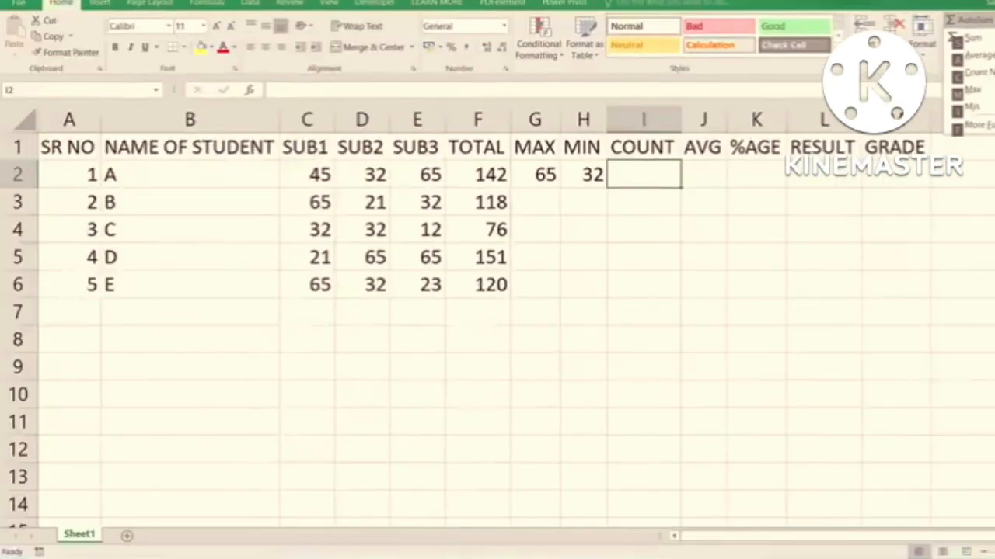
key(c)
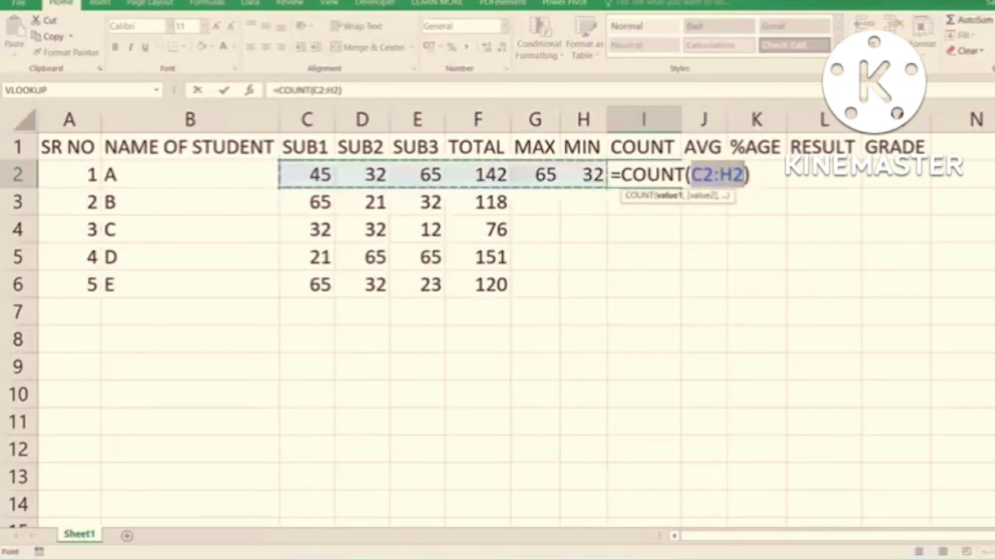
key(shift+Left)
key(shift+Left)
key(shift+Left)
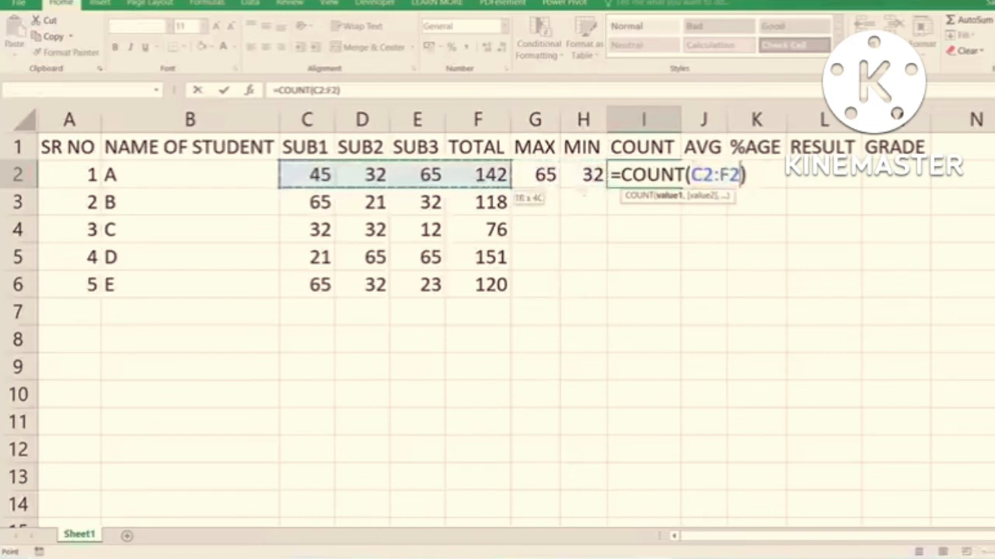
key(Return)
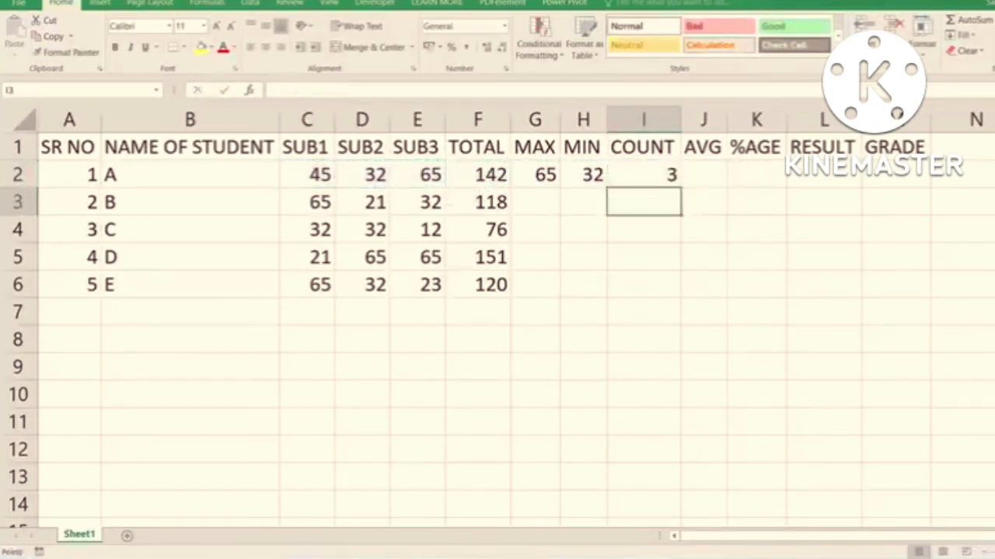
- Insert an AutoSum Average formula in J2 covering only student A's subject marks C2:E2
key(Up)
key(Right)
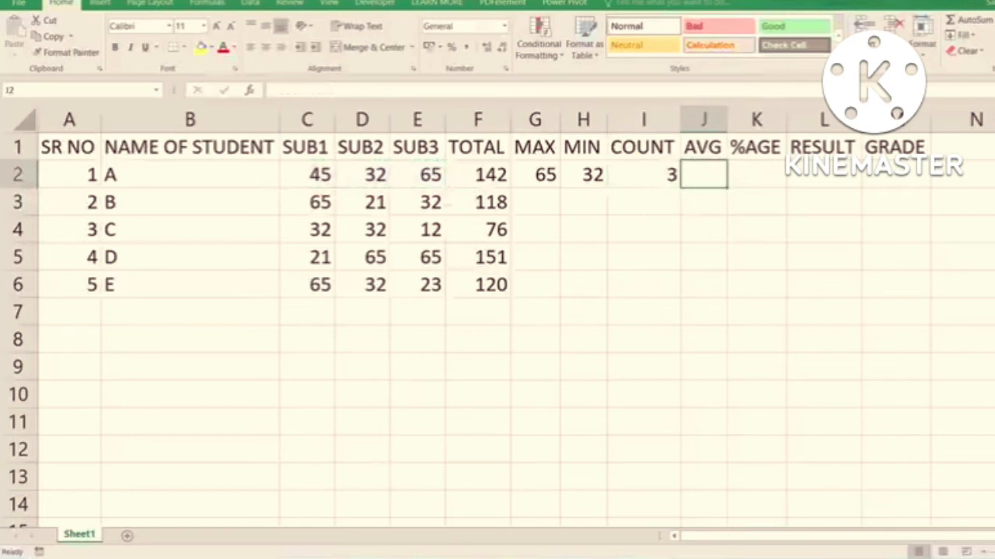
key(alt+h)
key(u)
key(a)
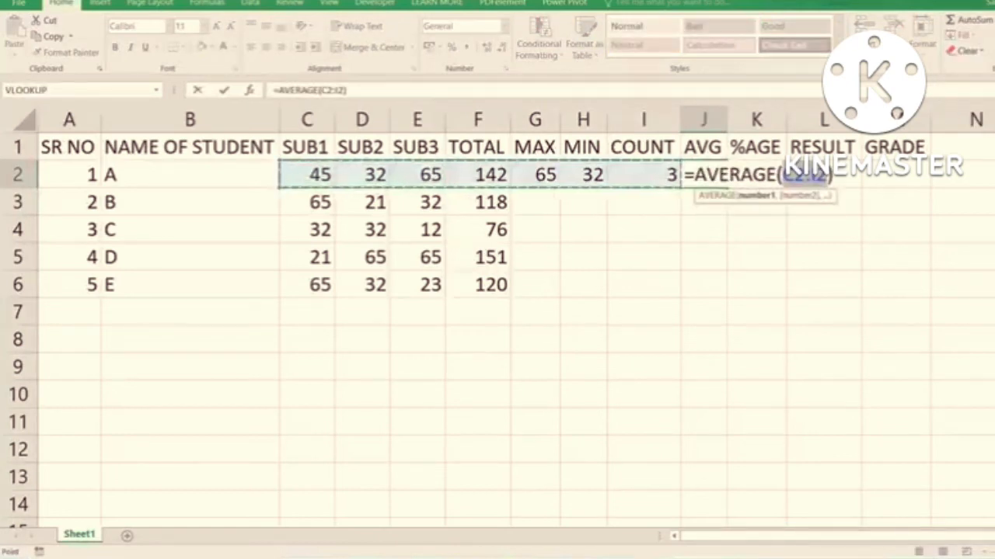
key(shift+Left)
key(shift+Left)
key(shift+Left)
key(shift+Left)
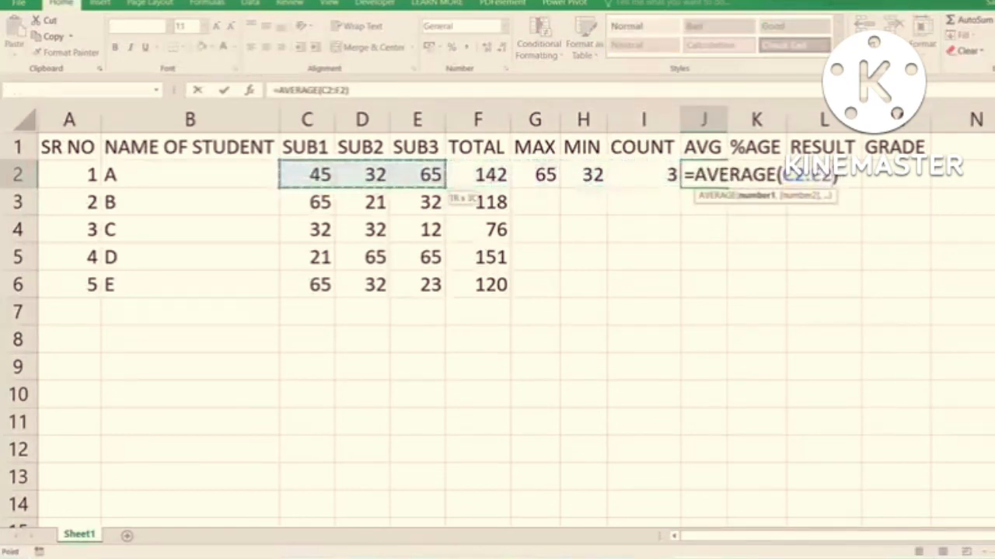
key(Return)
- Fill the MAX, MIN, COUNT and AVG formulas from G2:J2 down to row 6 for all students
key(Up)
key(Up)
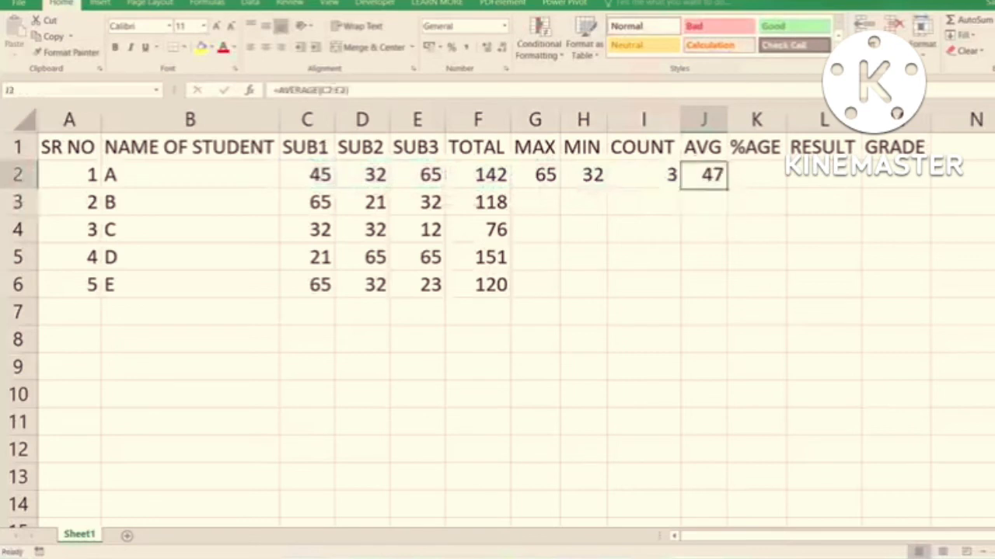
key(Left)
key(Left)
key(Left)
key(Down)
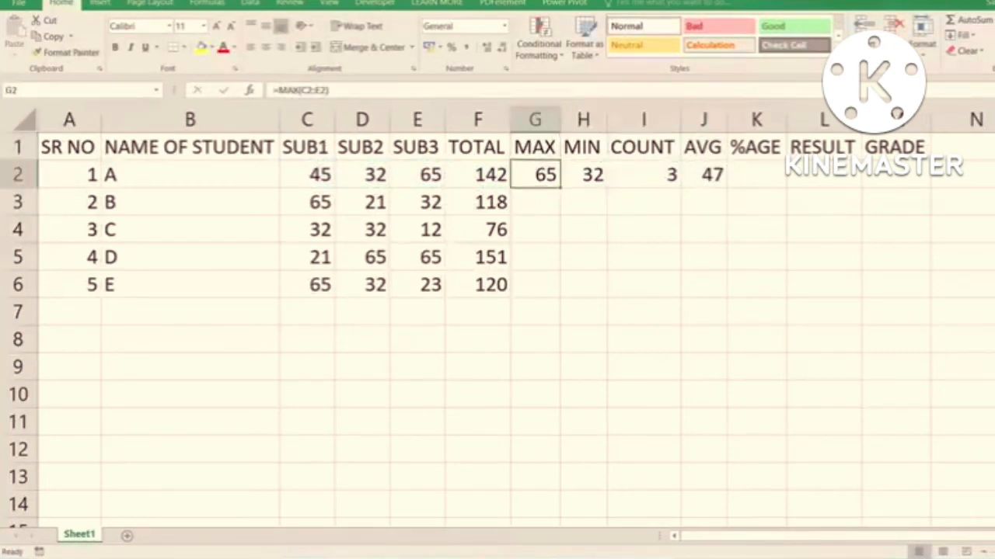
key(shift+Right)
key(shift+Right)
key(shift+Right)
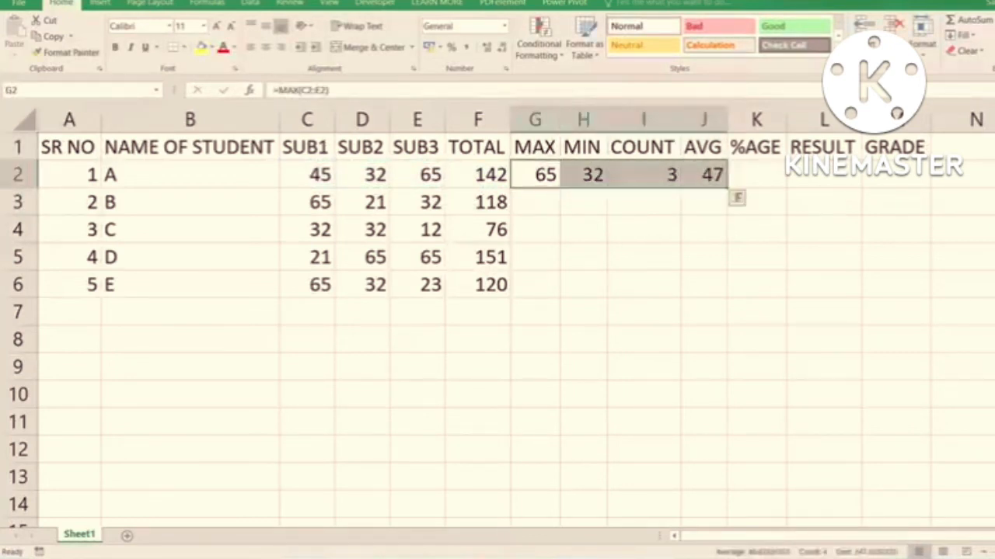
key(shift+Down)
key(shift+Down)
key(shift+Down)
key(shift+Down)
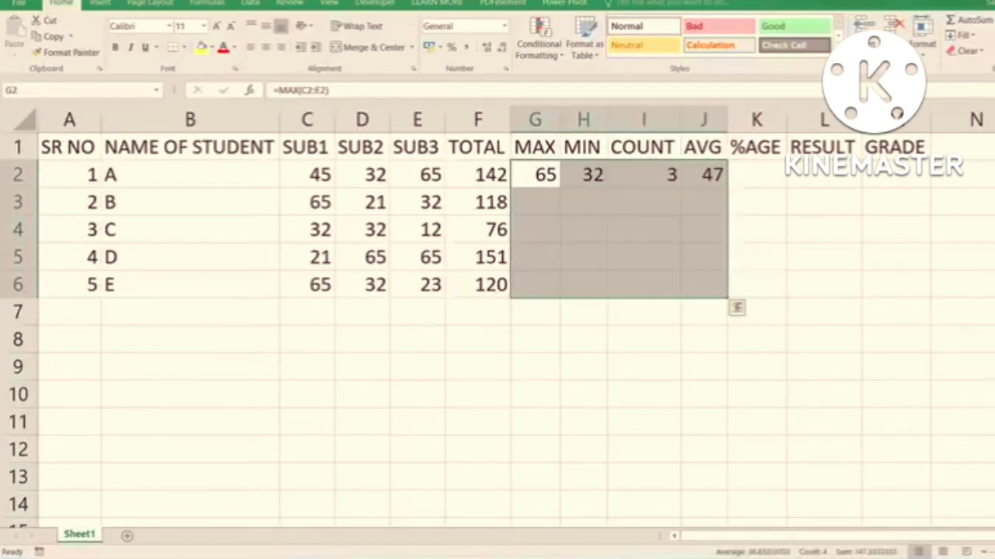
key(ctrl+d)
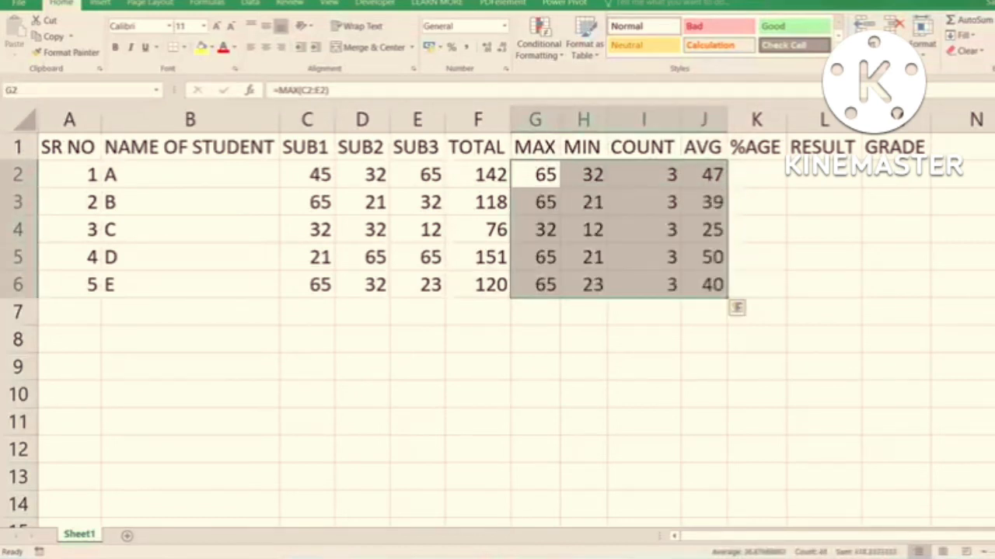
key(Right)
key(Right)
key(Right)
key(Right)
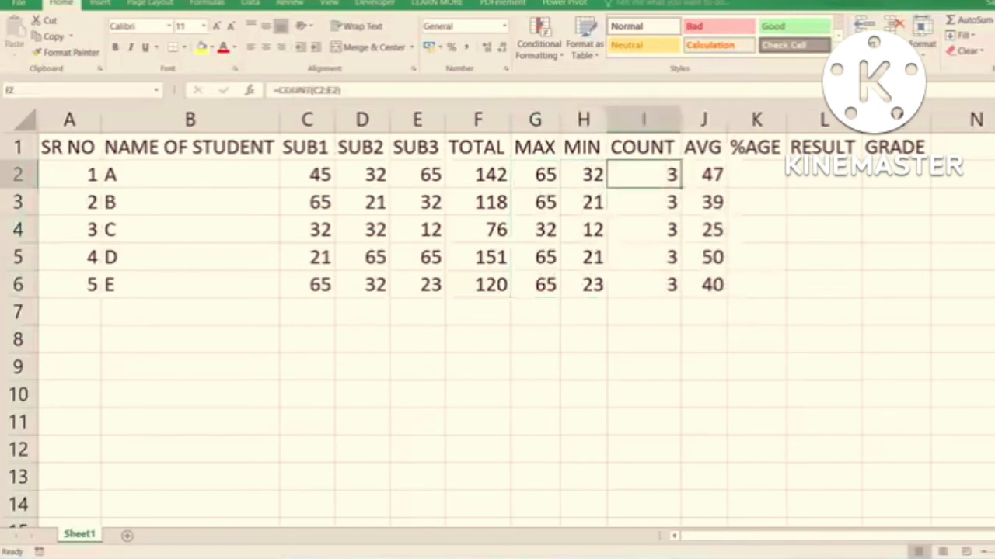
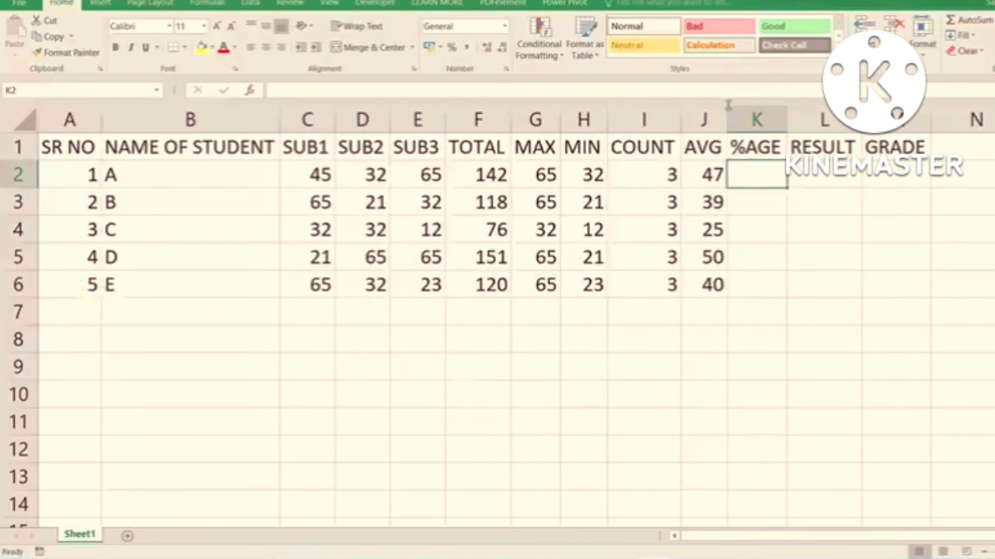
- Widen the AVG column J to show more decimals of the students' averages
drag(727, 116, 773, 121)
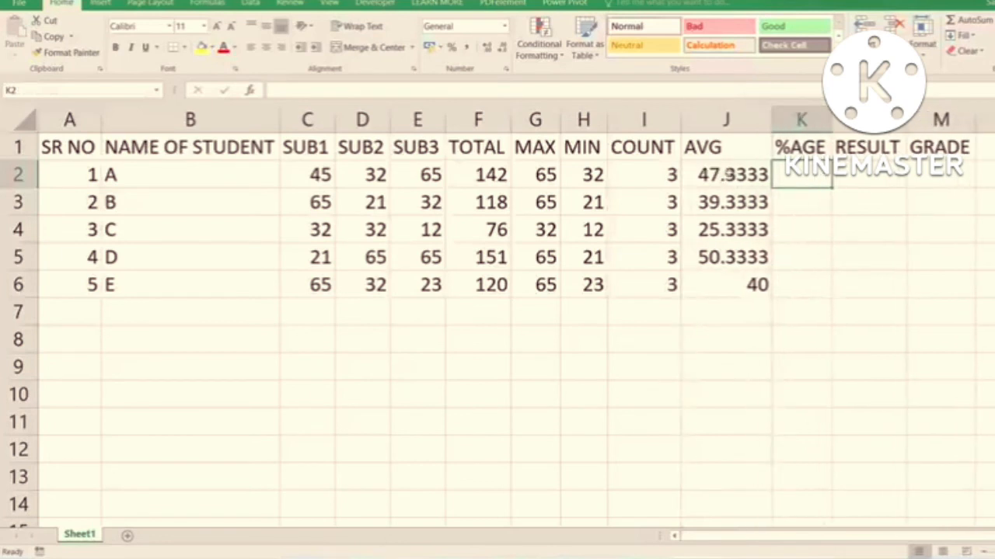
drag(729, 174, 725, 284)
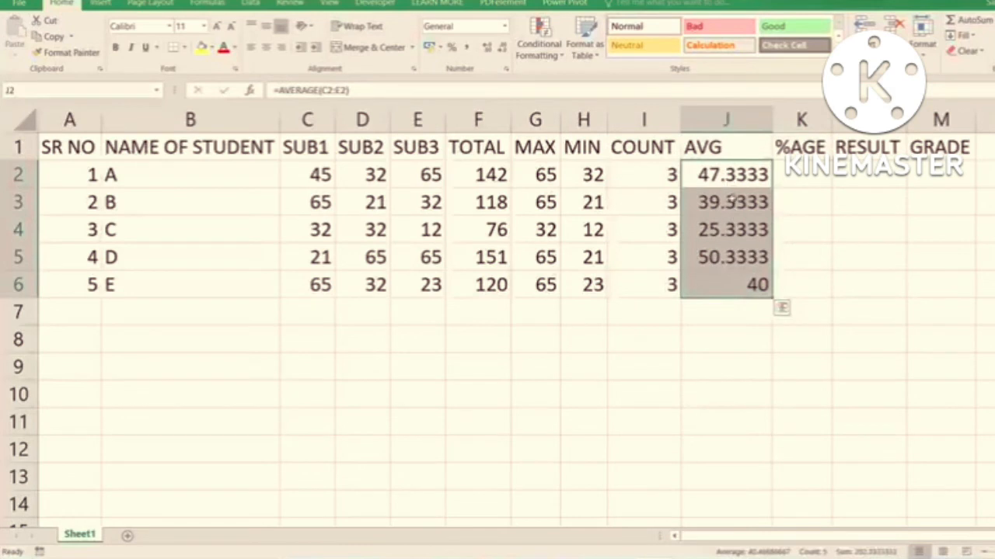
drag(773, 120, 822, 126)
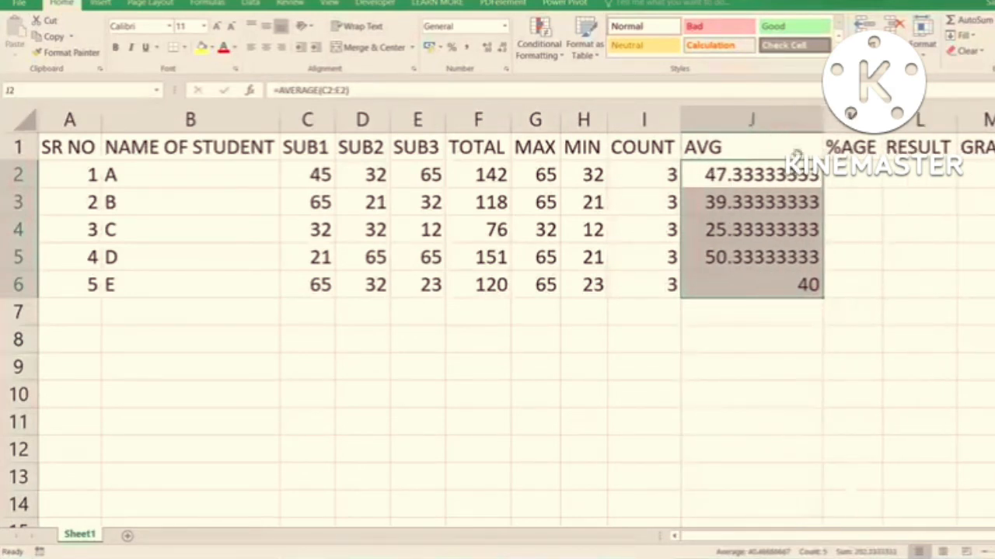
- Format the averages in J2:J6 with two decimal places and fit column J's width to its contents
drag(755, 176, 753, 281)
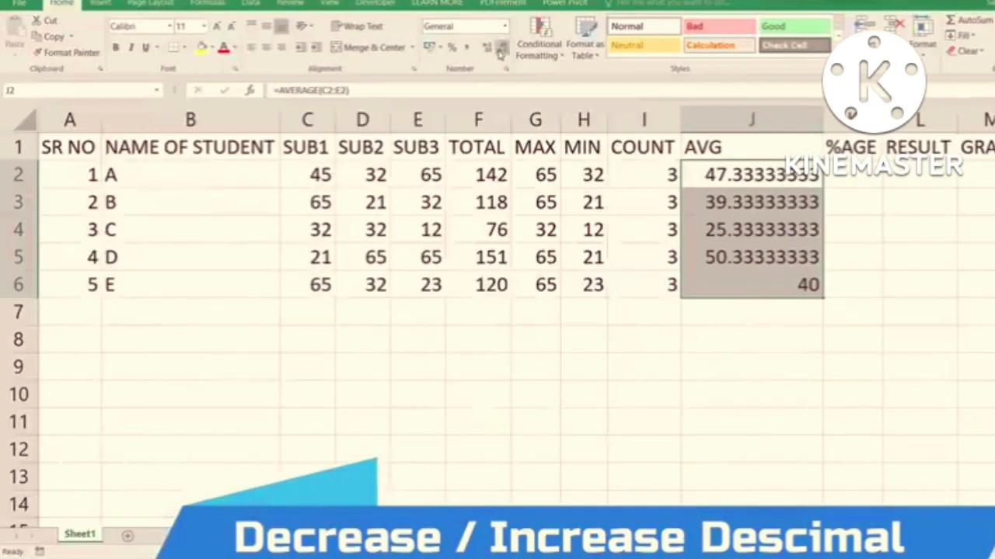
click(500, 52)
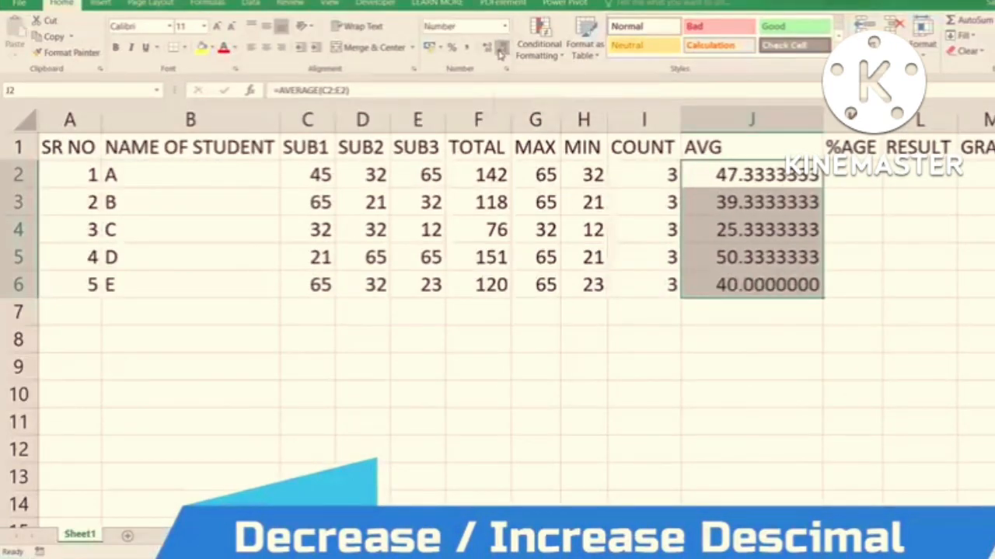
click(501, 52)
click(501, 51)
click(501, 51)
click(501, 51)
click(501, 52)
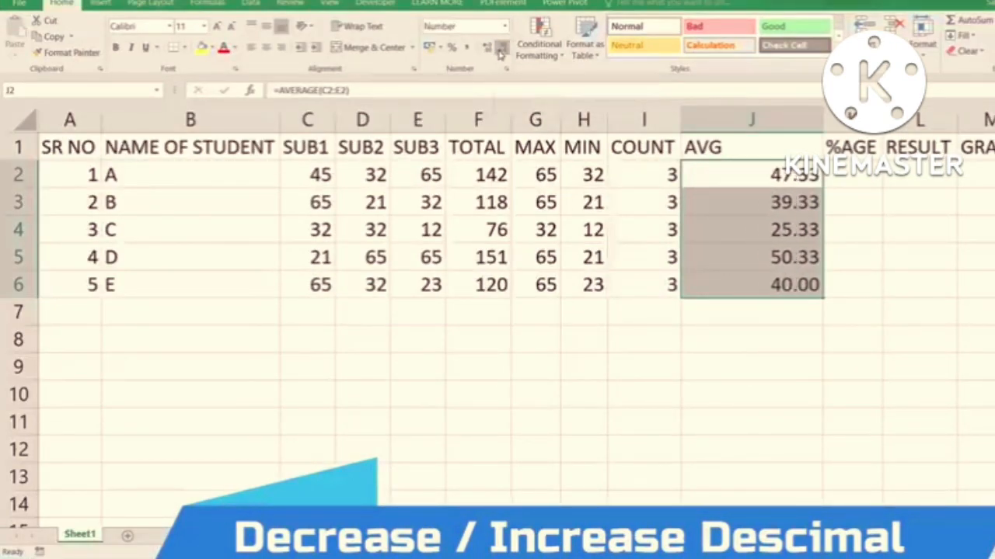
click(502, 51)
click(501, 51)
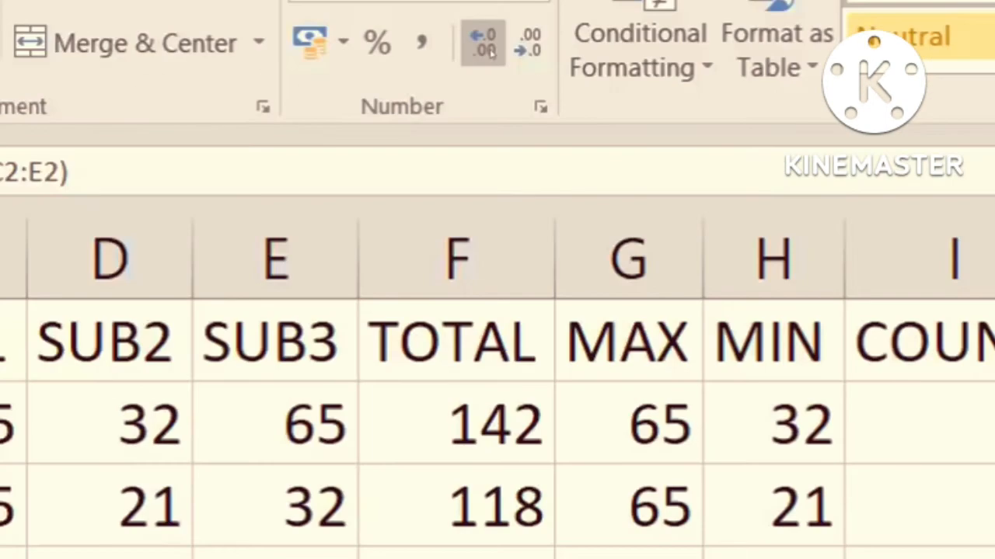
click(491, 51)
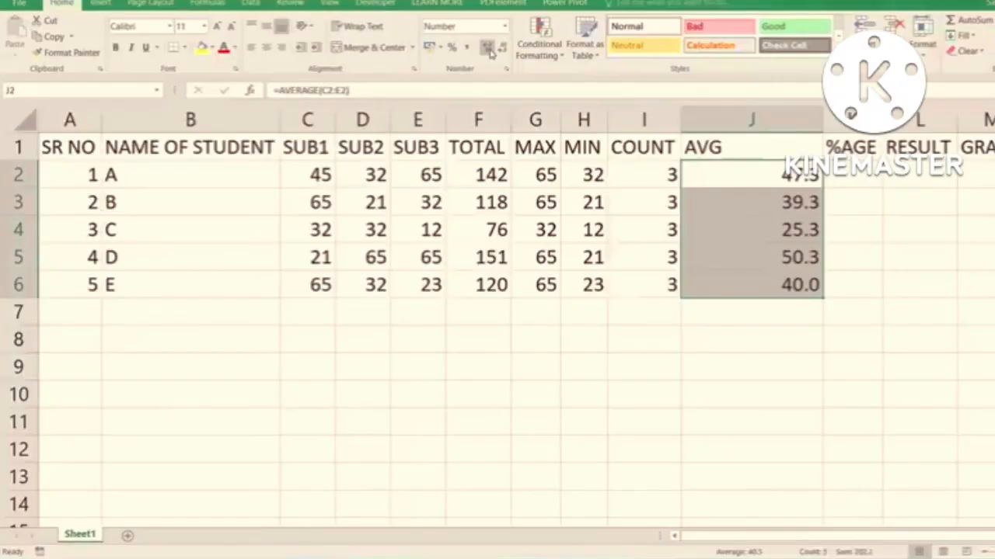
click(491, 51)
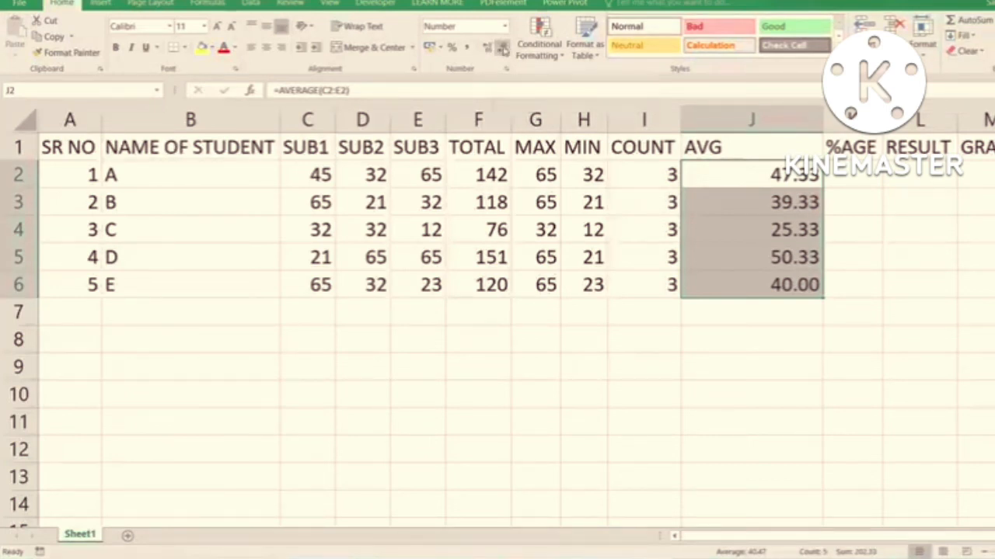
double_click(823, 123)
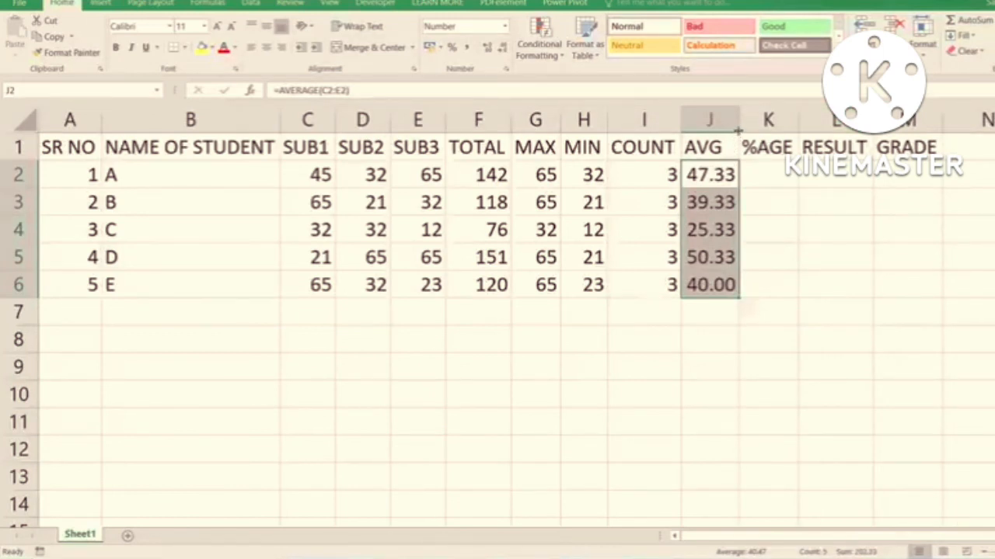
drag(732, 170, 728, 286)
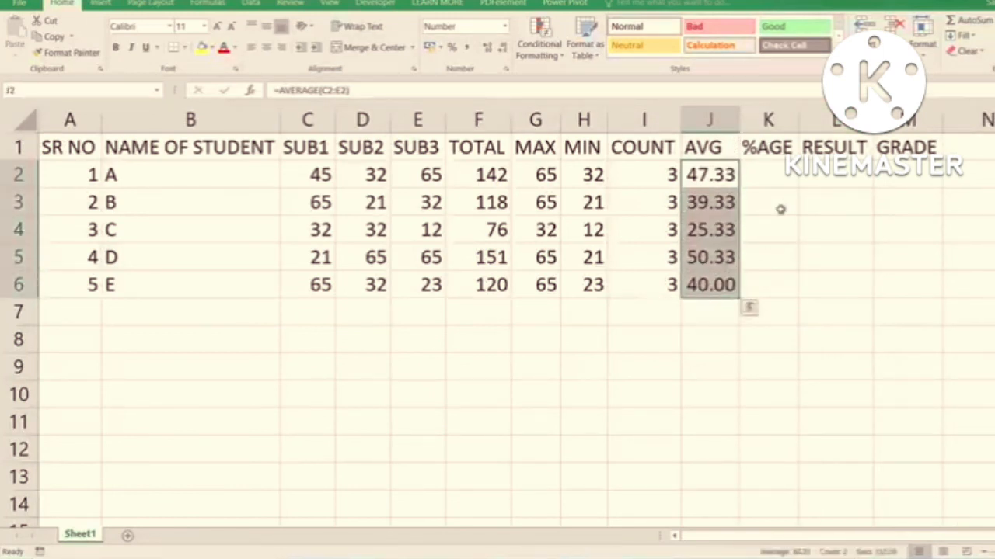
- Enter the percentage formula =F2/300*100 in K2 and fill it down to row 6 for all students
click(778, 159)
click(777, 175)
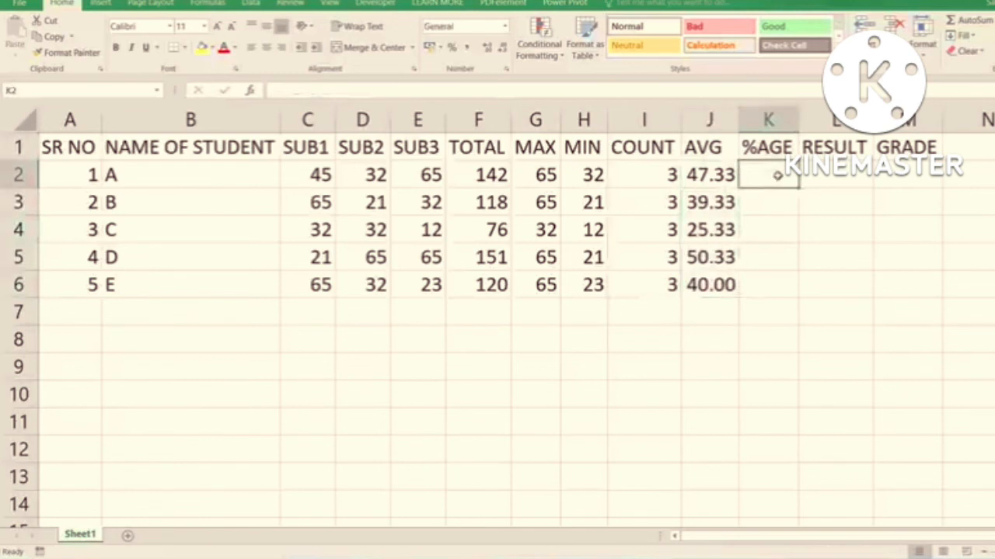
text(=)
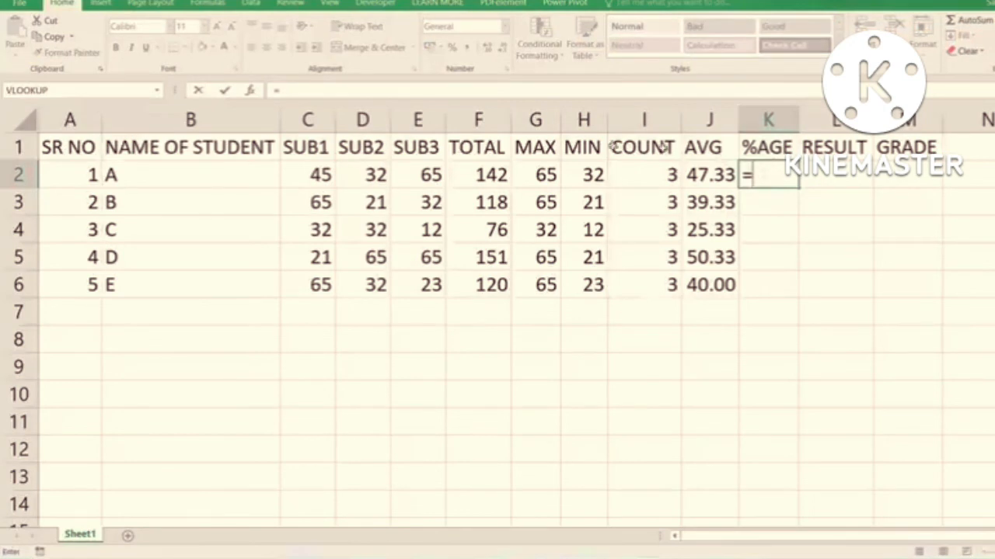
click(478, 176)
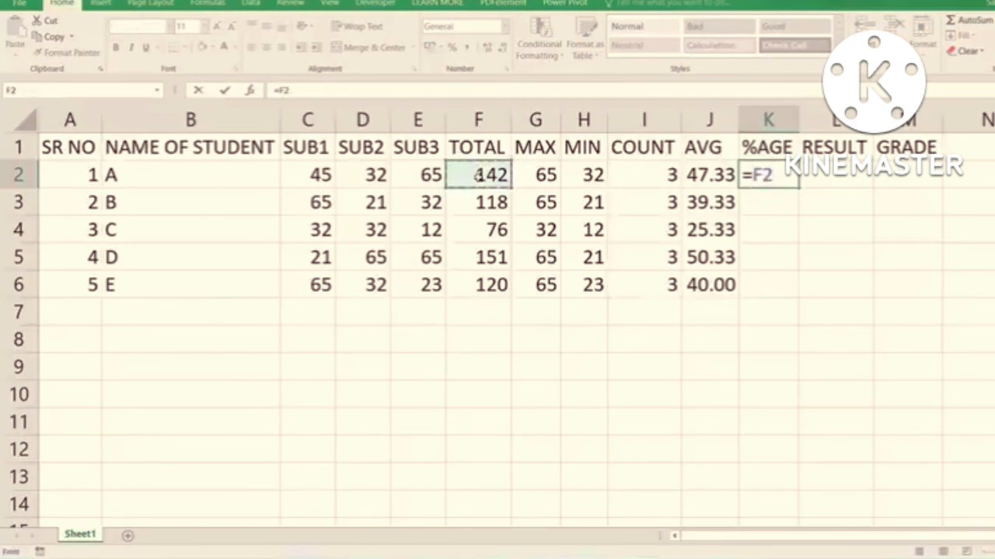
text(/)
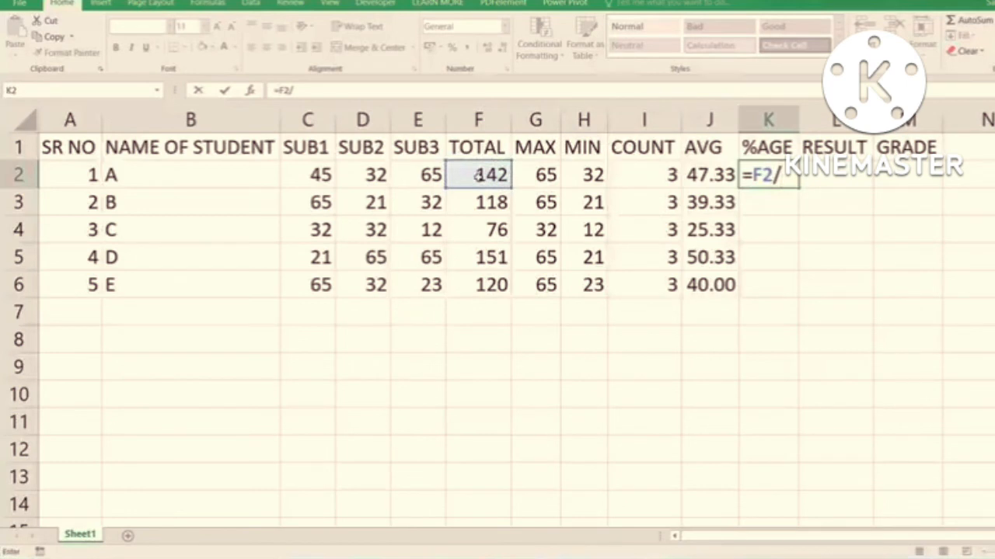
text(300)
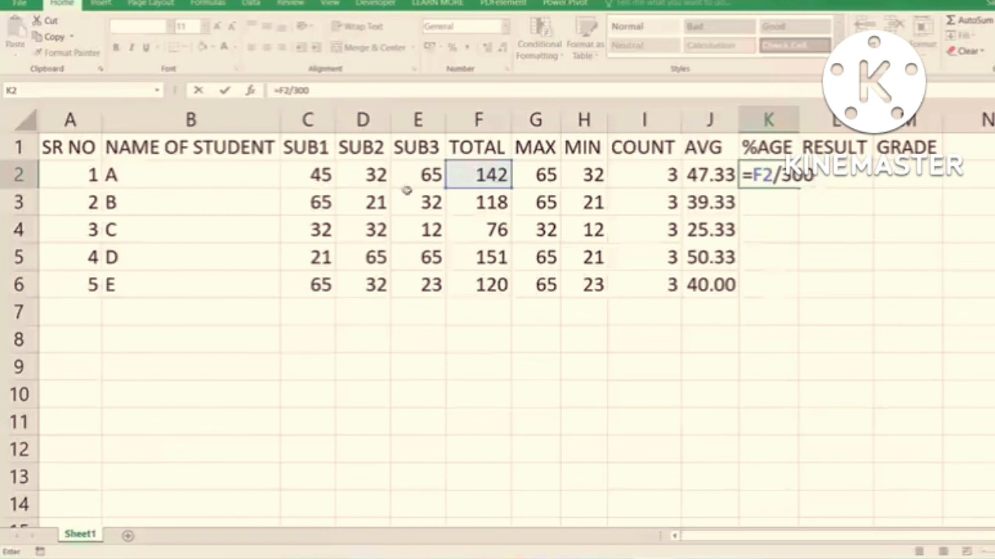
text(*100)
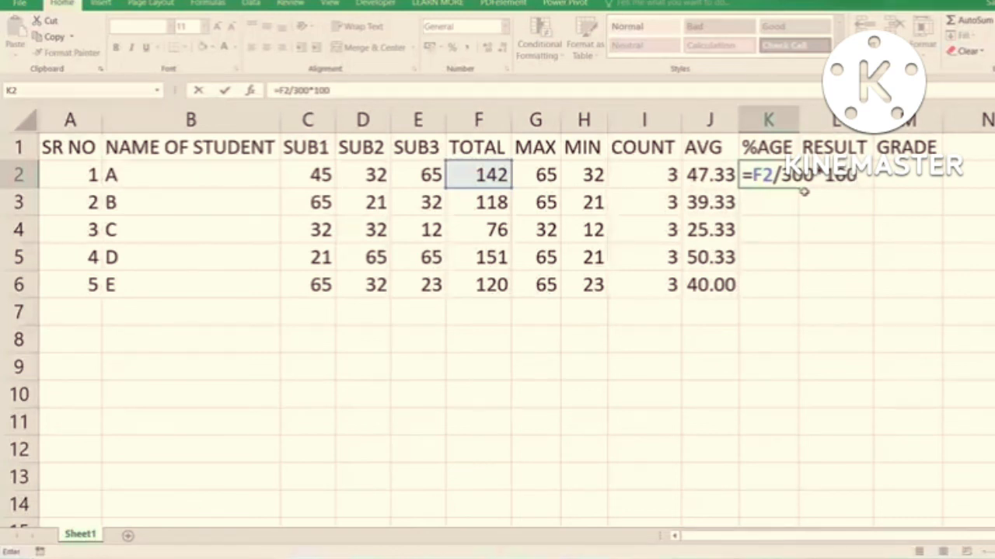
key(BackSpace)
key(BackSpace)
key(BackSpace)
key(BackSpace)
key(BackSpace)
key(BackSpace)
text(00*100)
key(Return)
click(786, 178)
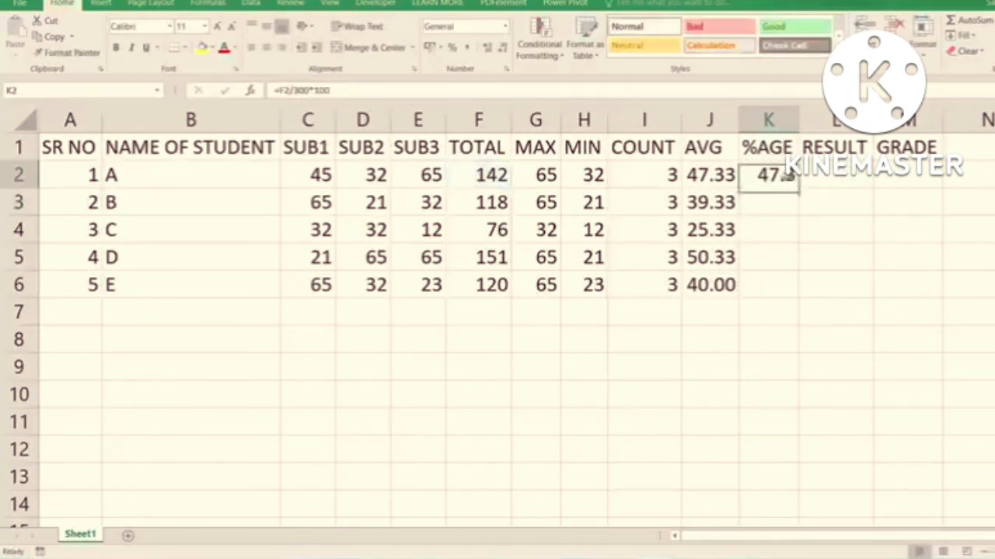
double_click(798, 188)
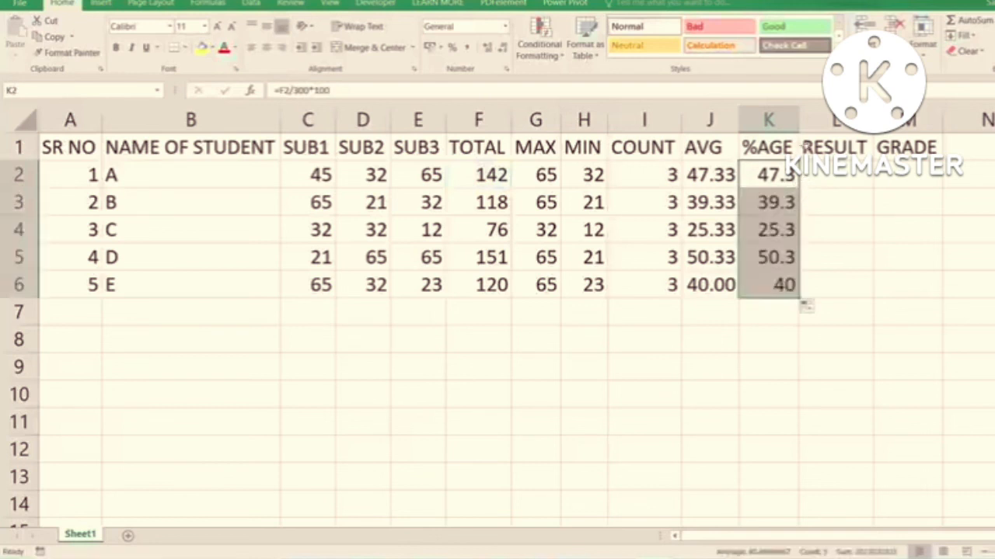
- Format the percentages in K2:K6 with two decimal places and fit column K's width to its contents
click(804, 146)
drag(798, 124, 854, 126)
drag(821, 175, 808, 284)
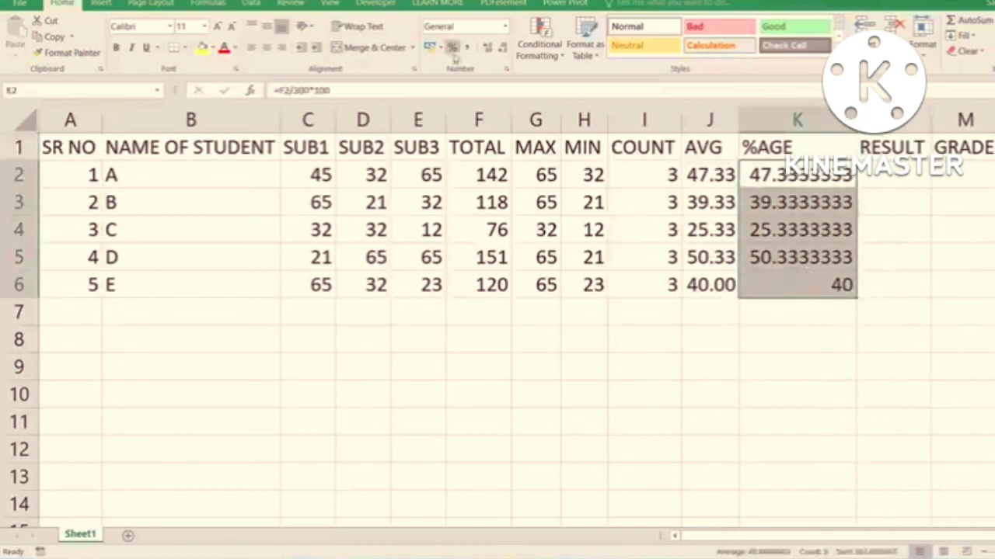
click(501, 50)
click(502, 49)
click(501, 50)
click(501, 50)
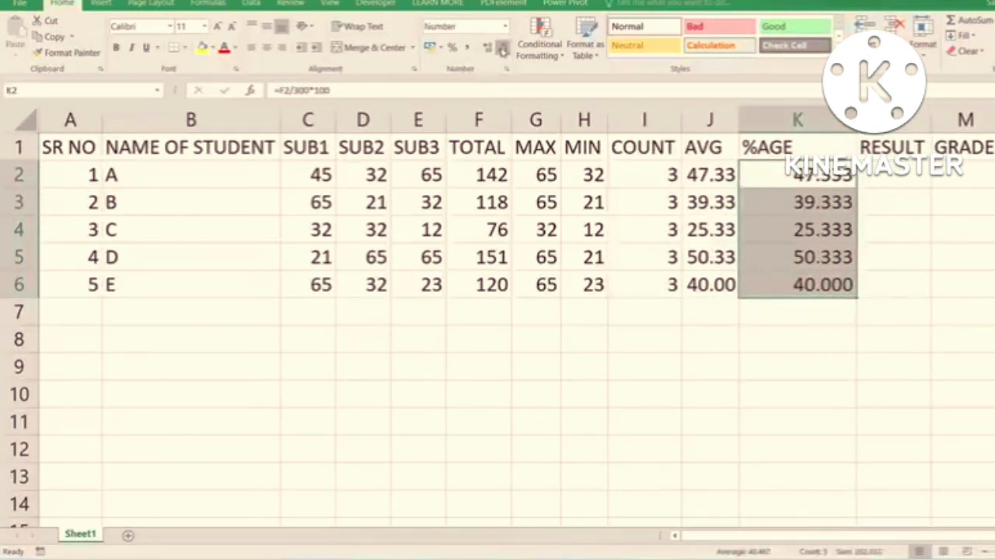
click(501, 50)
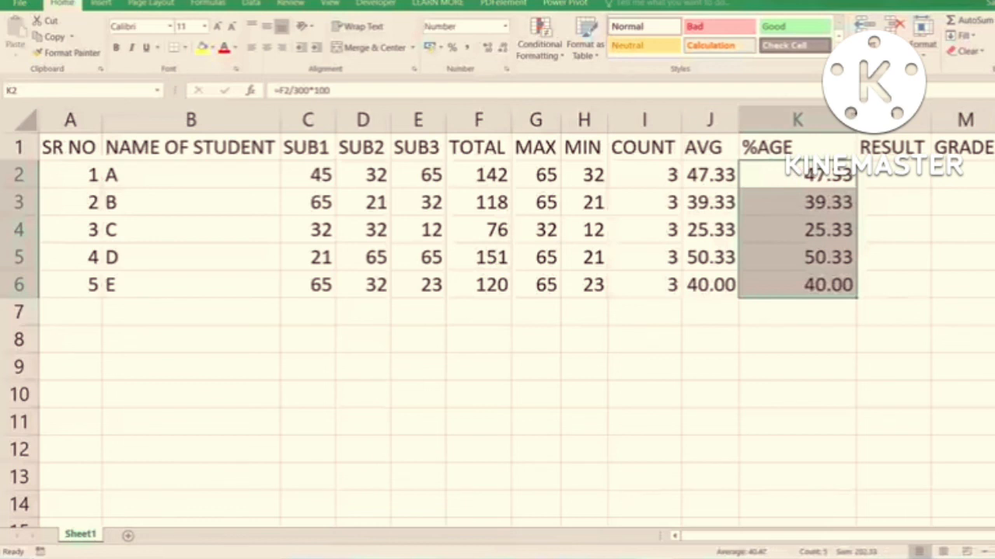
double_click(857, 119)
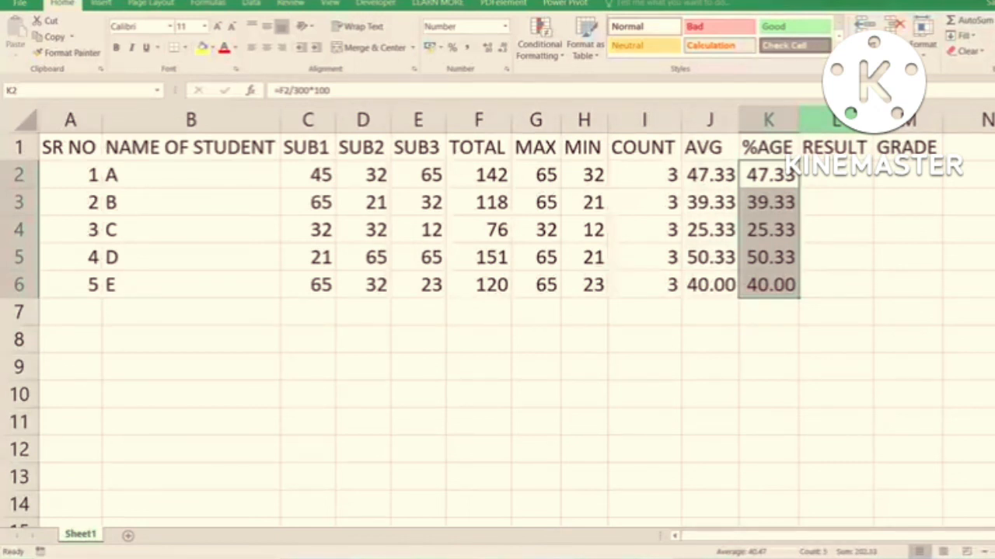
- Change student A's marks to 148 in SUB1, 98 in SUB2 and 95 in SUB3
click(314, 175)
drag(339, 178, 415, 179)
click(415, 180)
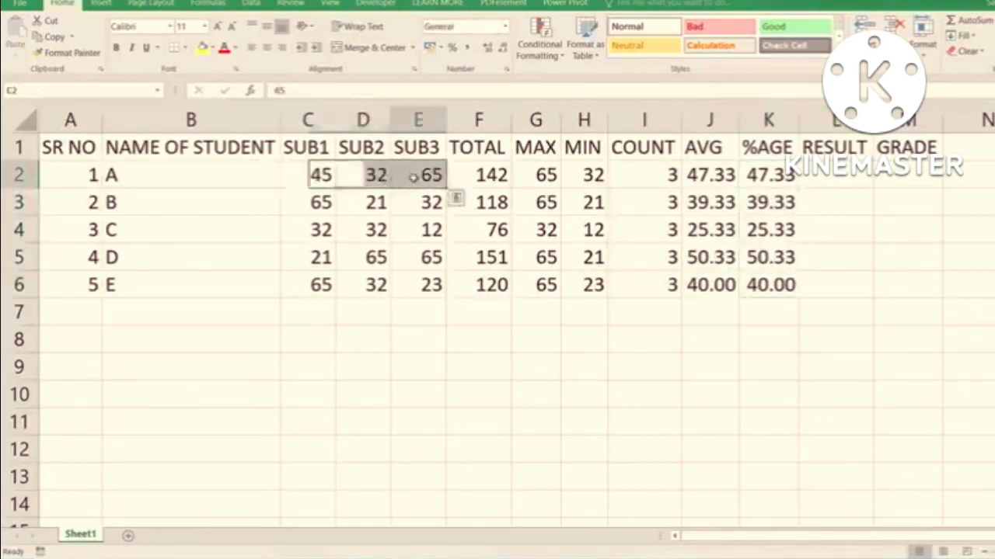
click(352, 179)
click(314, 176)
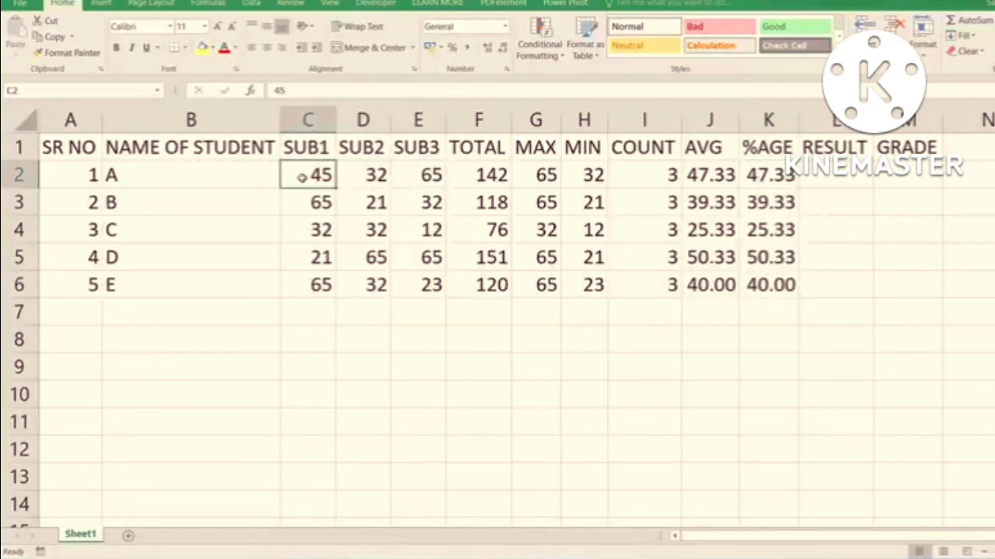
text(148)
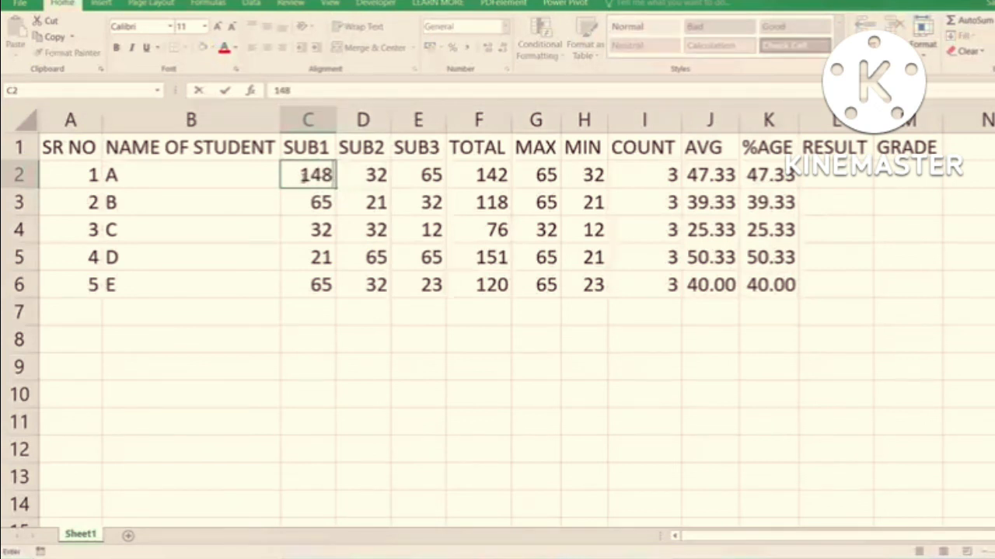
key(Tab)
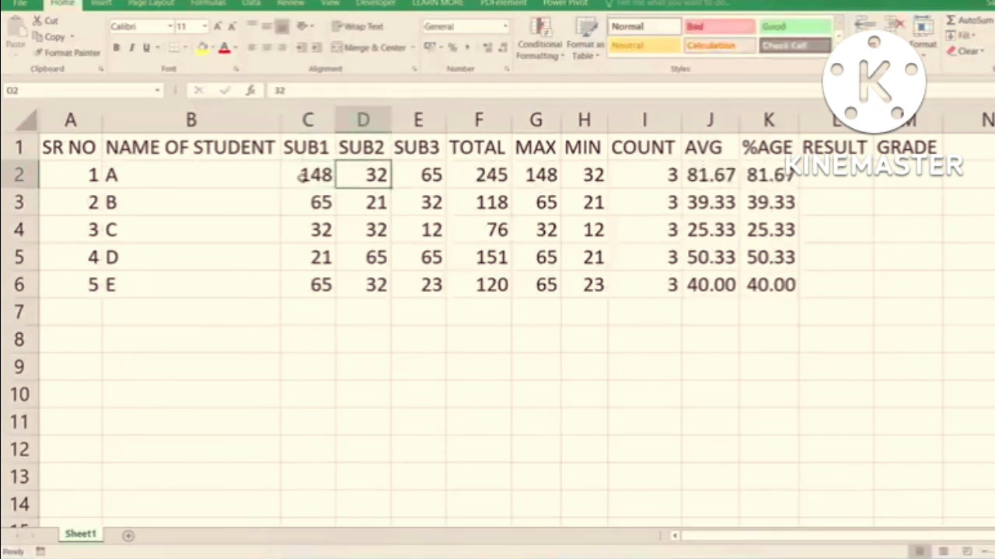
text(98)
key(Tab)
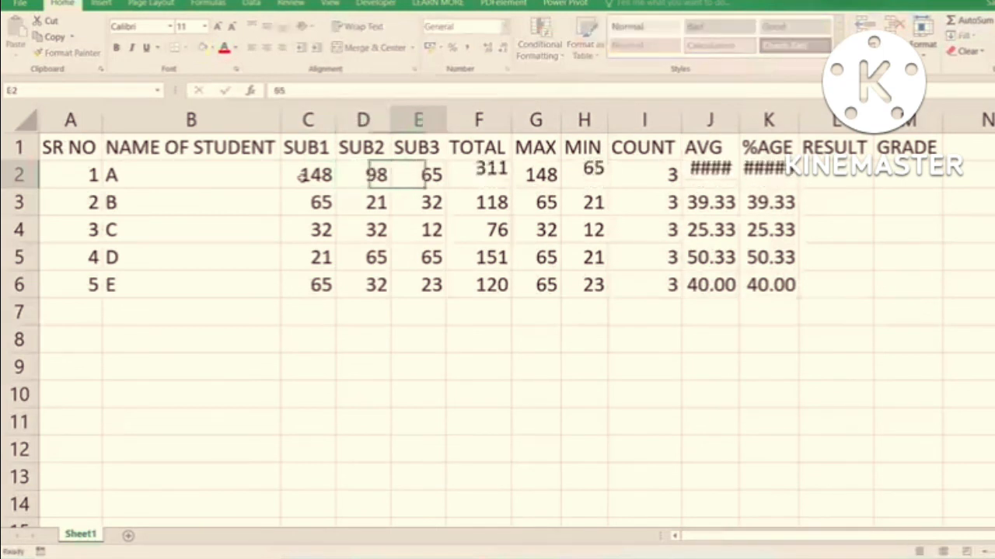
text(95)
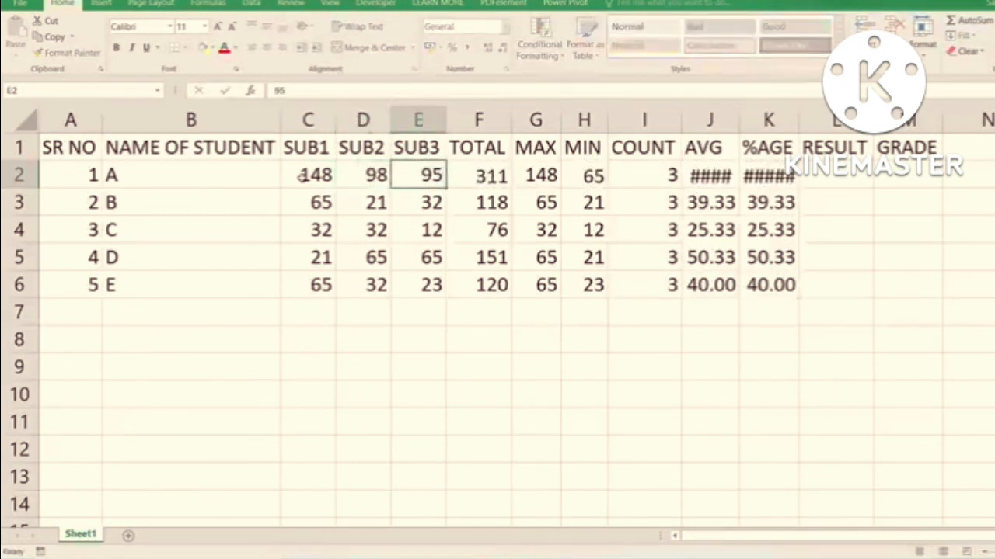
key(Tab)
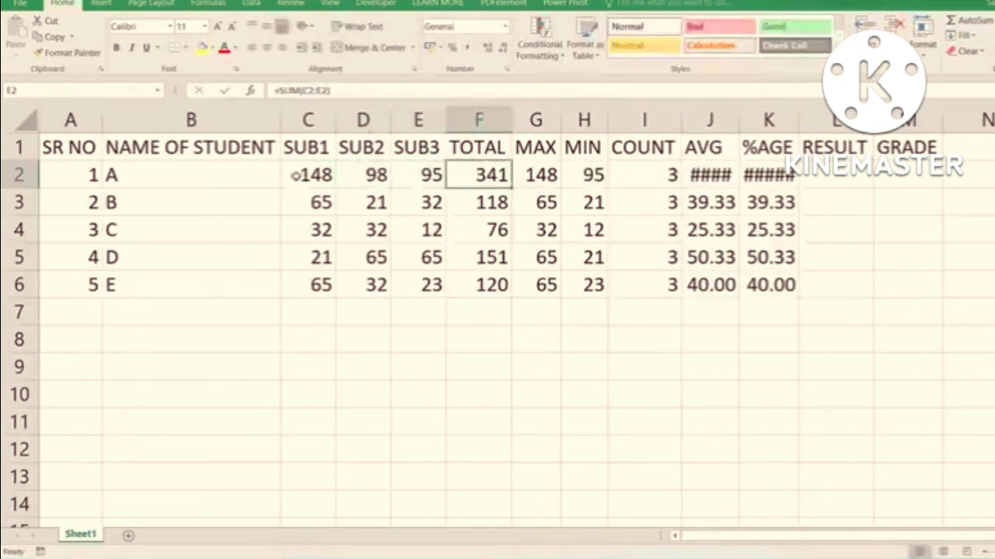
- Widen the AVG and %AGE columns to fit student A's new values and select the average in J2
double_click(740, 120)
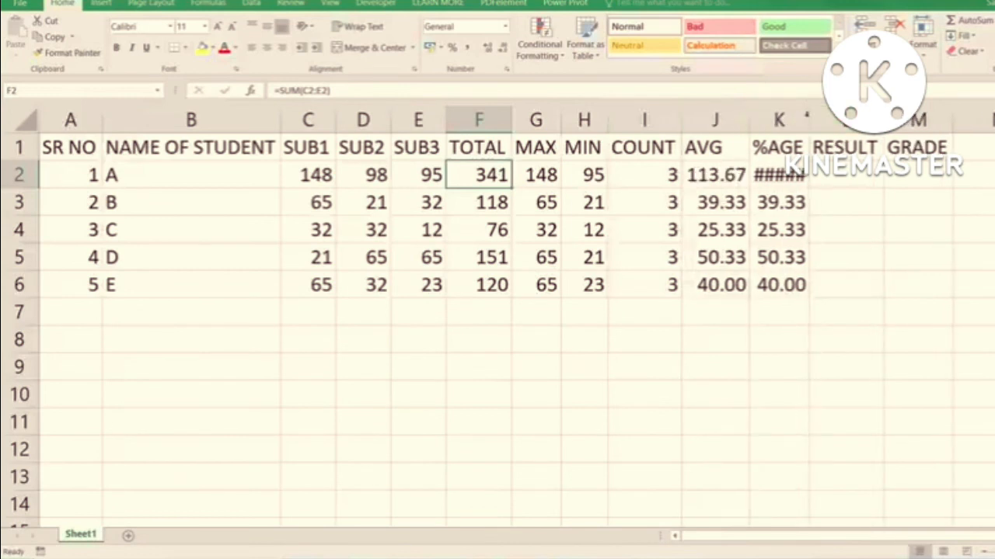
double_click(808, 118)
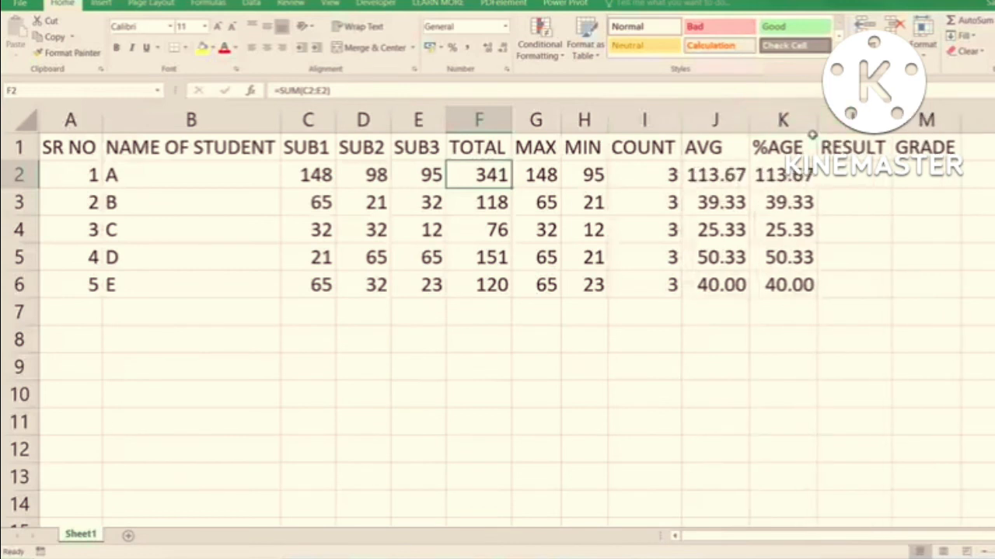
drag(812, 134, 805, 141)
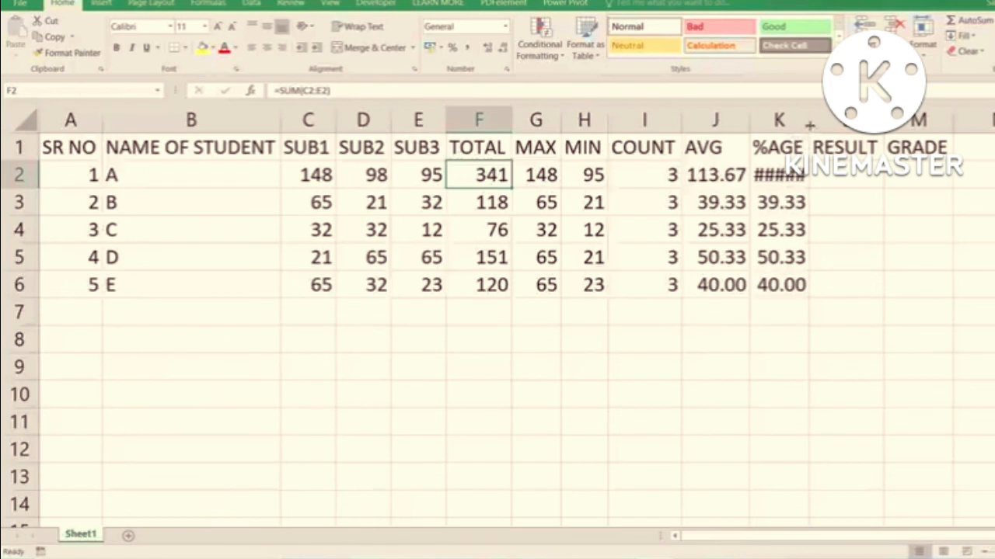
drag(808, 124, 818, 122)
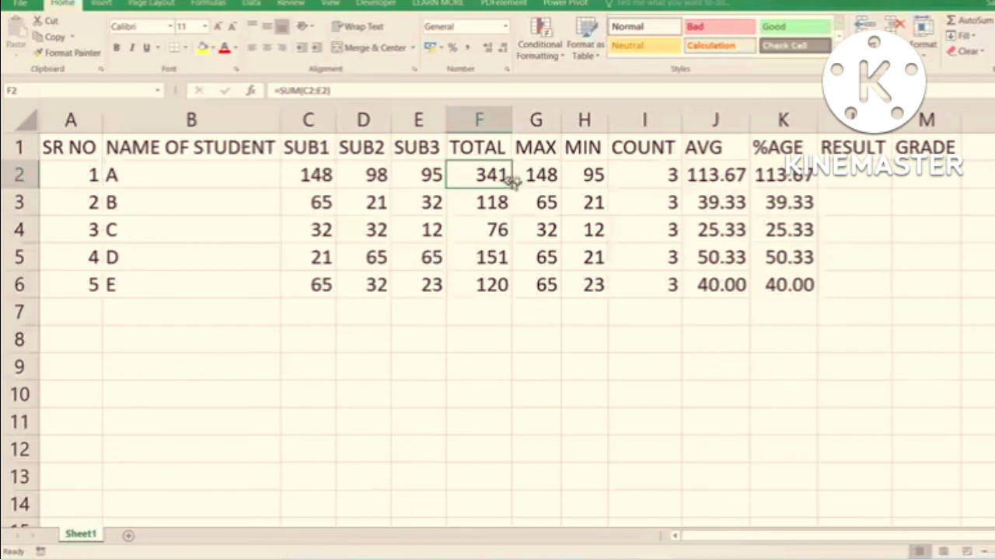
click(733, 178)
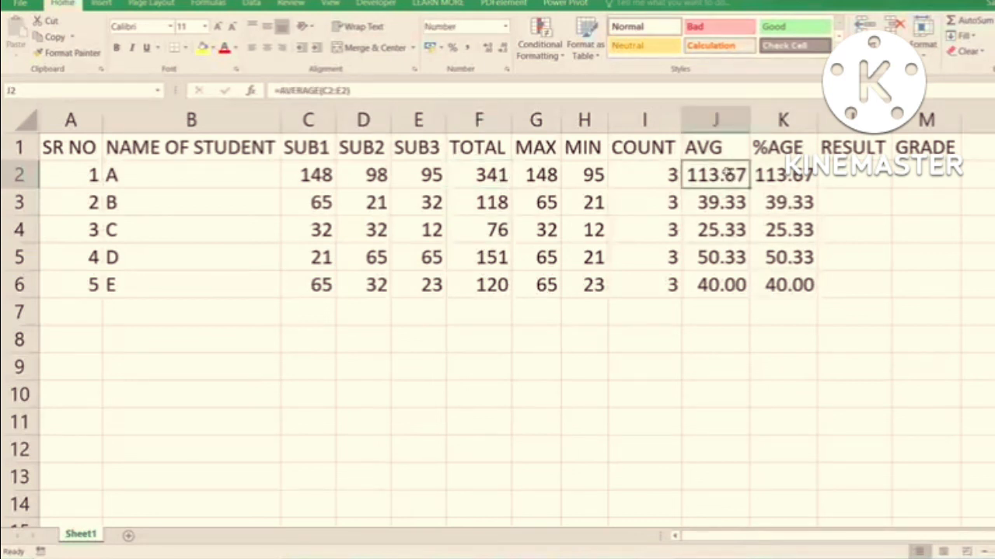
- Edit student A's percentage formula in K2 to =F2/350*100
double_click(769, 180)
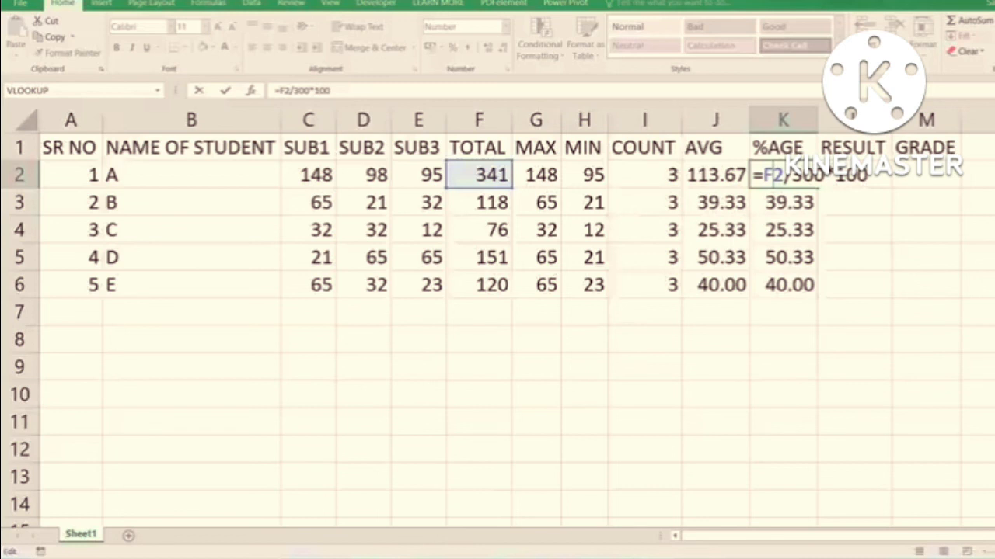
drag(824, 176, 804, 177)
text(5)
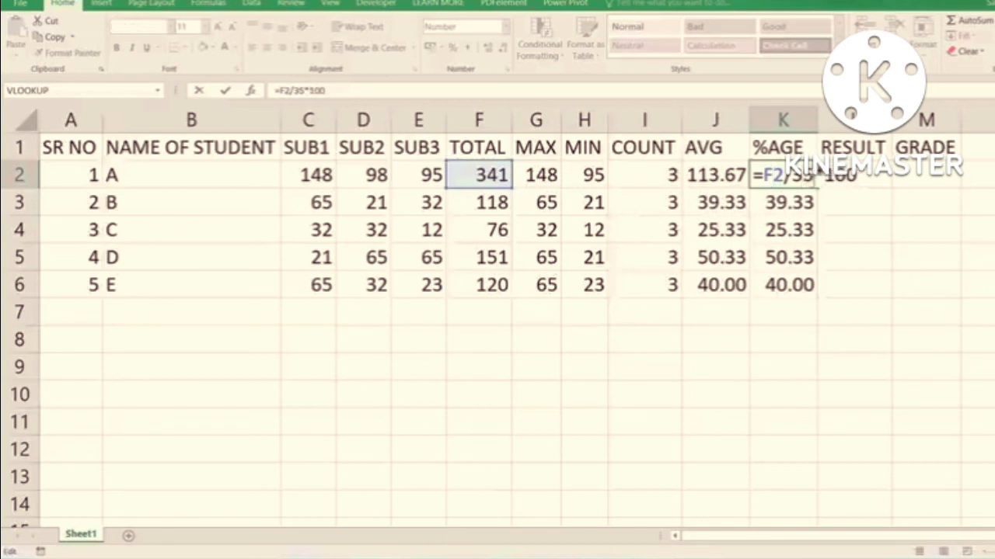
text(0)
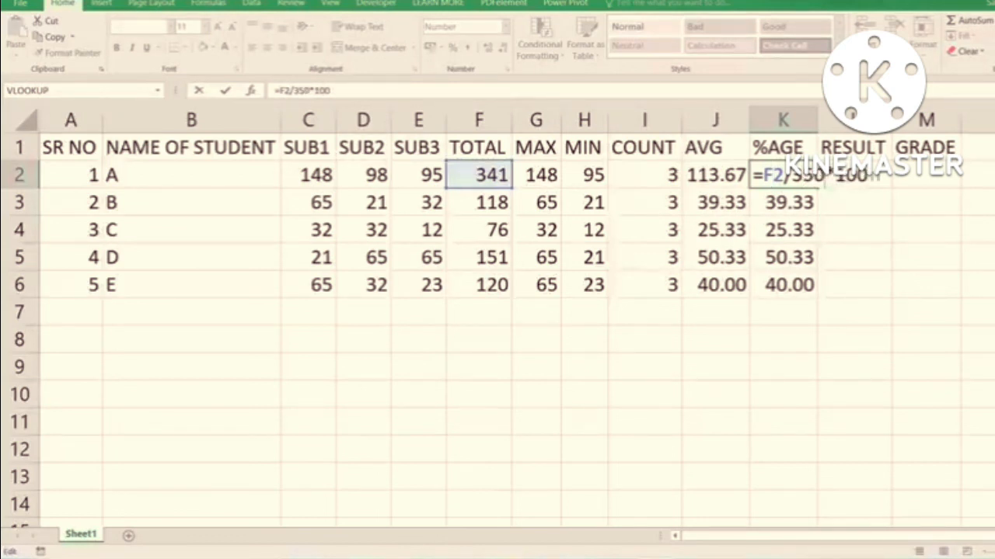
drag(828, 175, 906, 175)
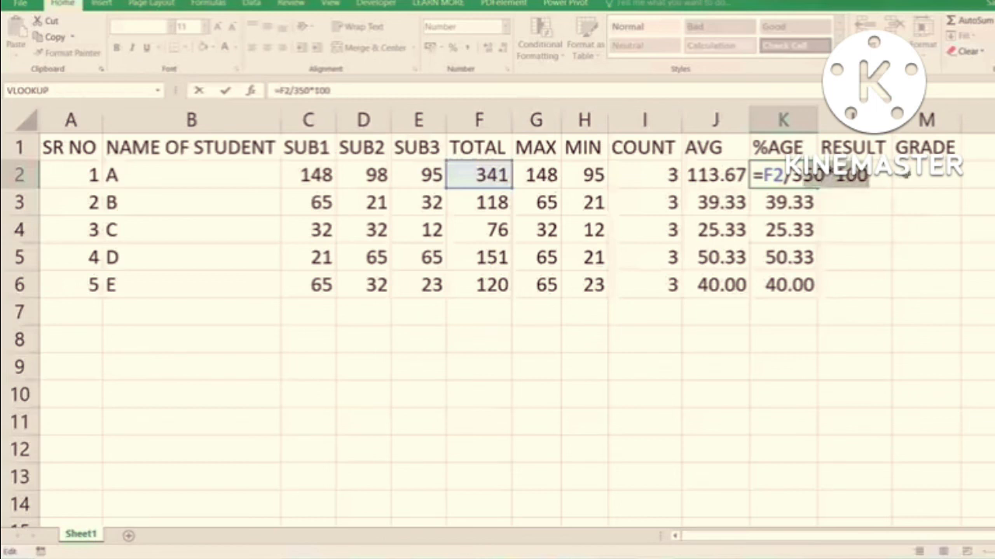
- Shorten the percentage formula in K2 to =F2/3.5 and fill it down to row 6
key(BackSpace)
key(BackSpace)
key(BackSpace)
key(BackSpace)
text(.5)
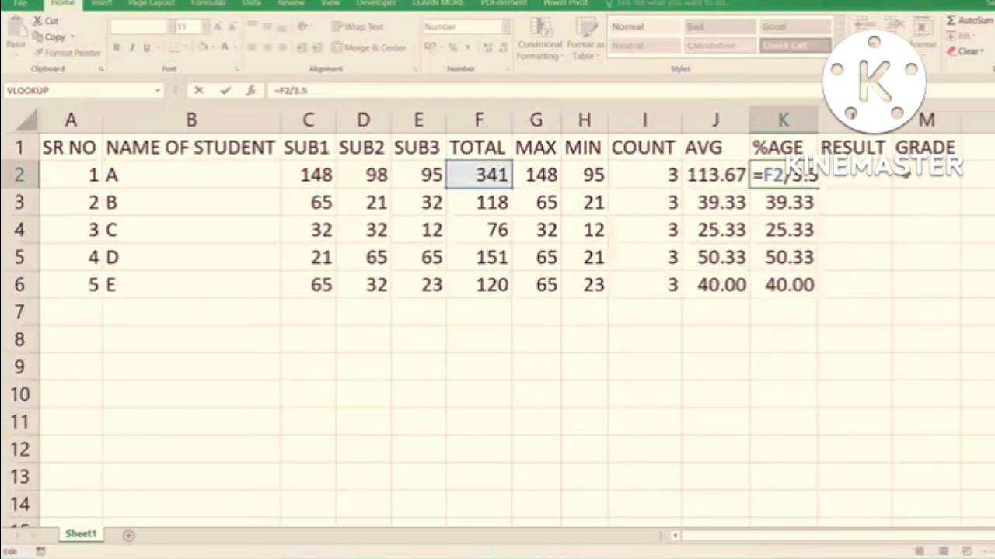
key(Return)
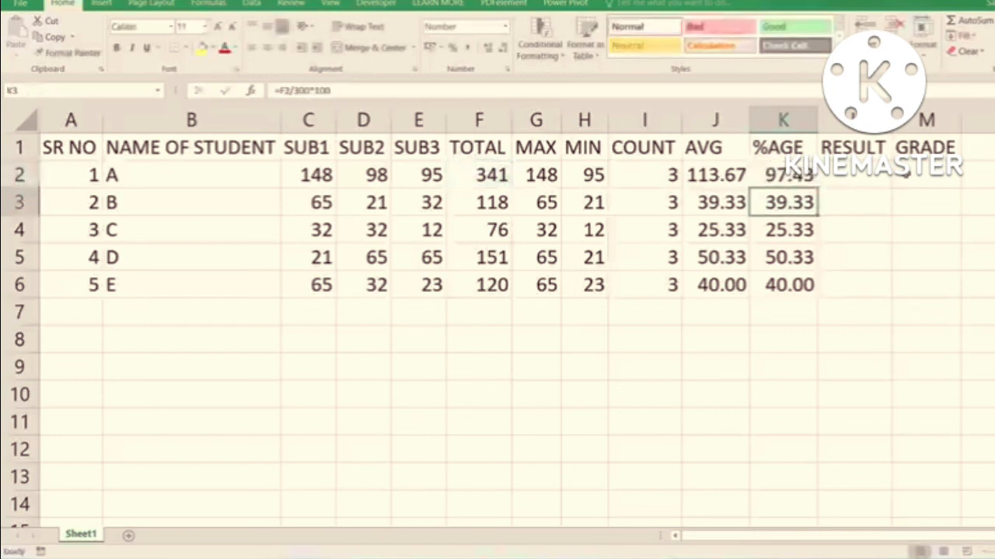
click(788, 179)
double_click(817, 185)
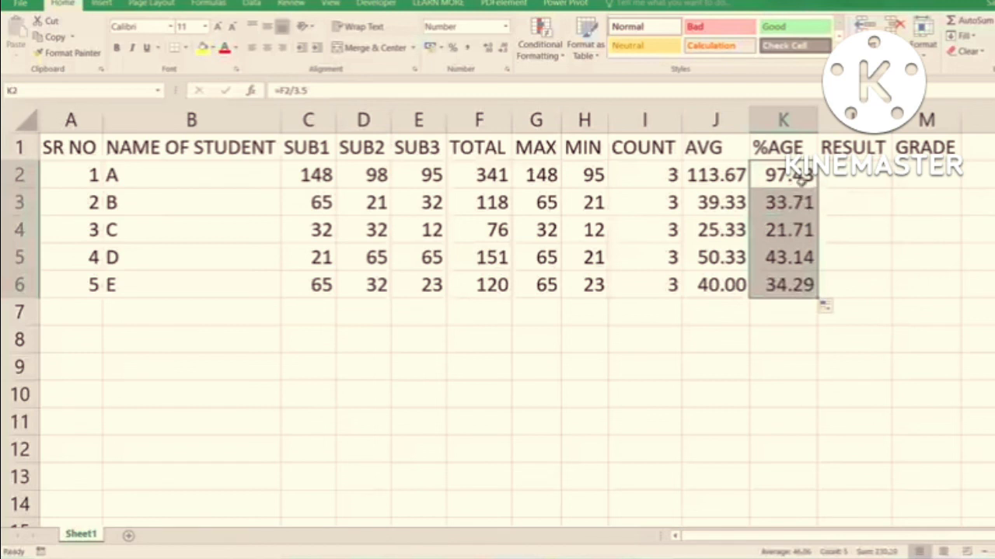
- Examine student A's percentage and average, and the SUB1 and SUB2 marks of all students
click(800, 181)
click(715, 175)
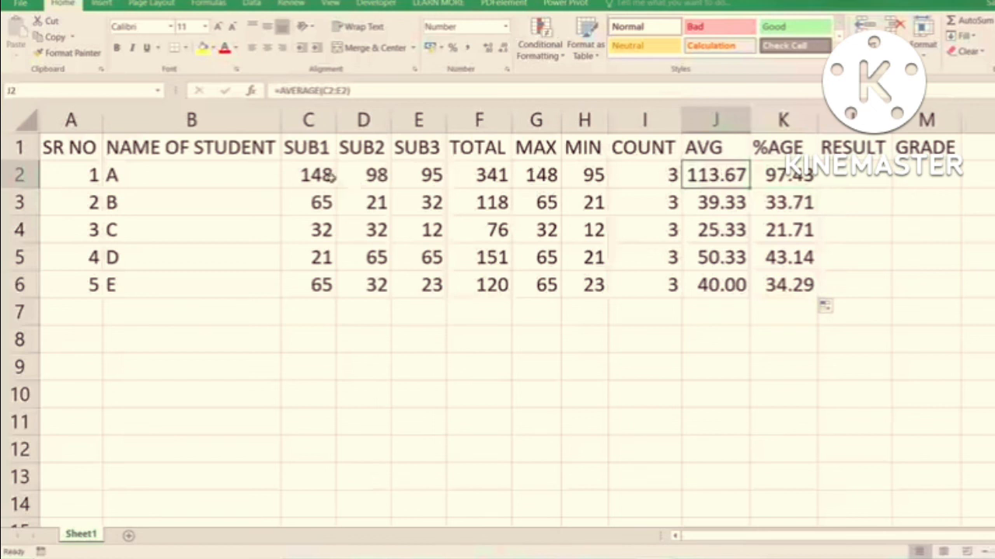
drag(329, 175, 321, 281)
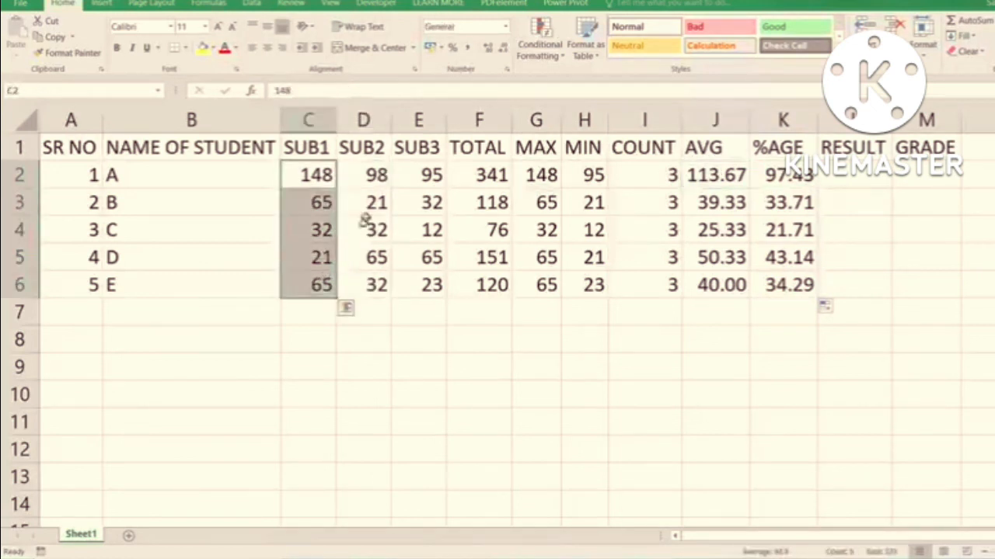
drag(378, 176, 369, 283)
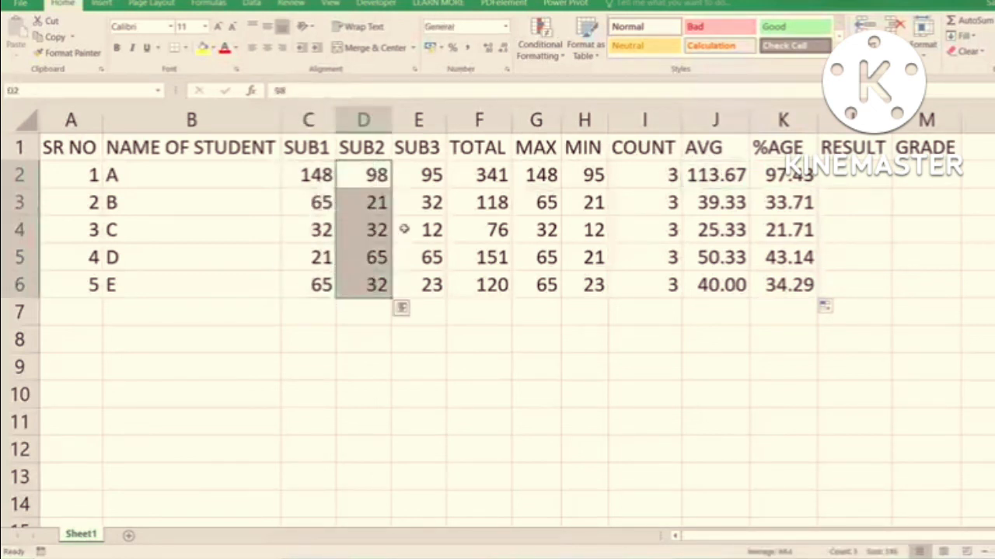
- Undo the percentage formula edits, the AVG and %AGE column widening, and the changes to student A's marks
key(ctrl+z)
key(ctrl+z)
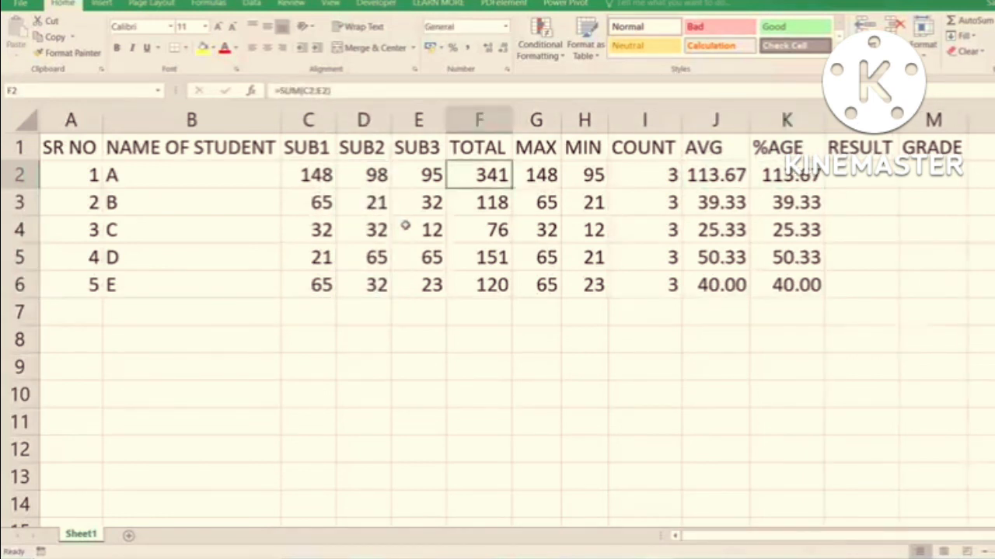
key(ctrl+z)
key(ctrl+z)
key(ctrl+z)
key(ctrl+z)
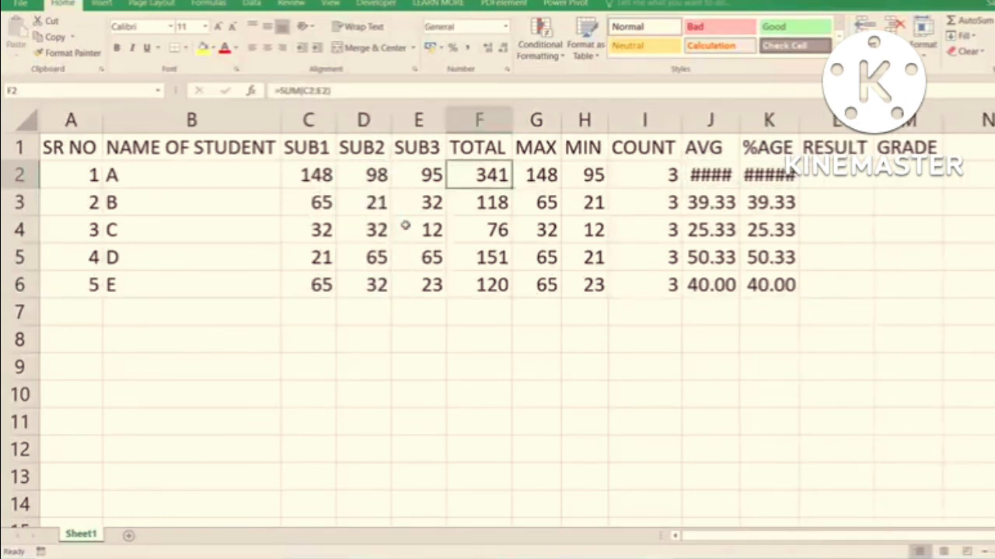
key(ctrl+z)
key(ctrl+z)
key(ctrl+z)
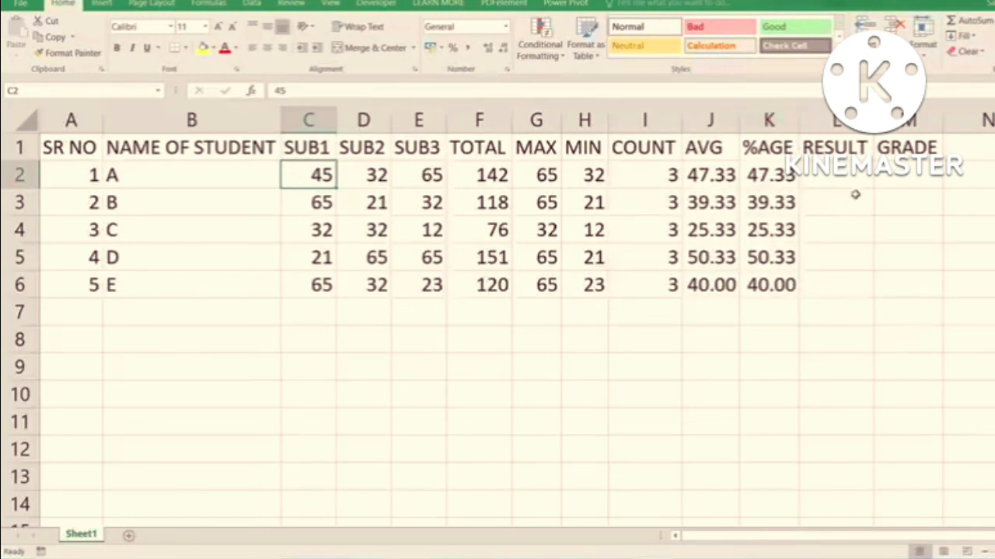
- Examine the empty RESULT and GRADE cells for all students and the subject marks in C2:E6
click(851, 178)
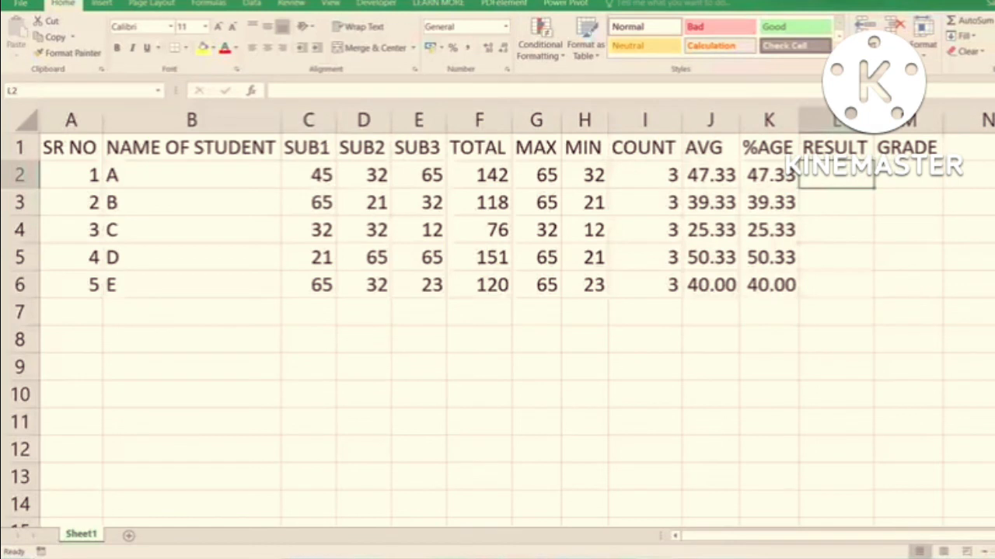
drag(896, 171, 830, 283)
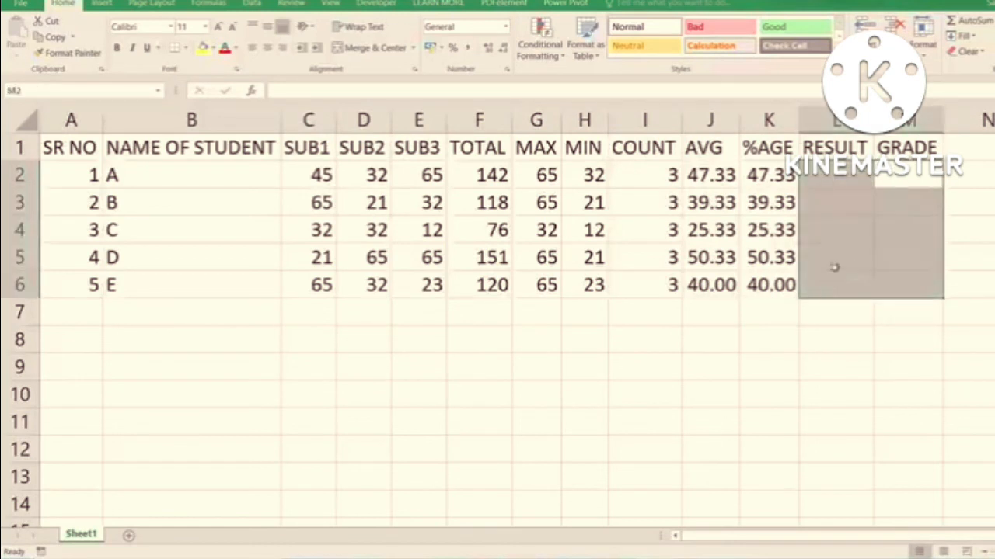
click(851, 179)
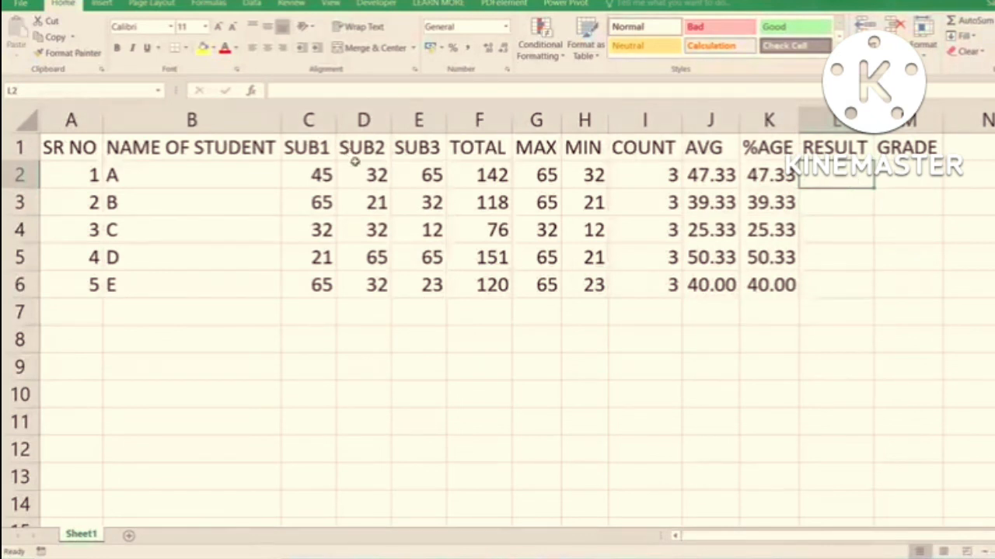
drag(325, 171, 435, 284)
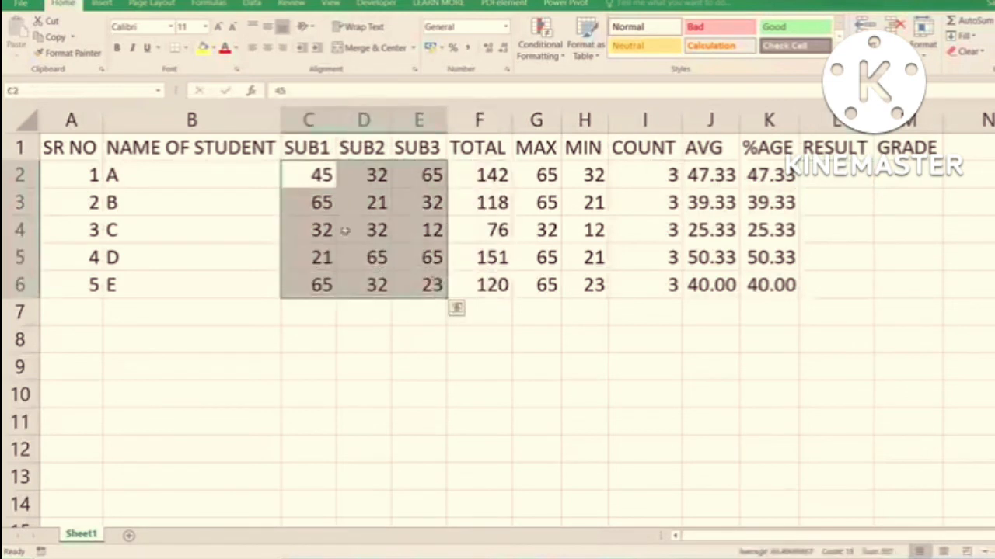